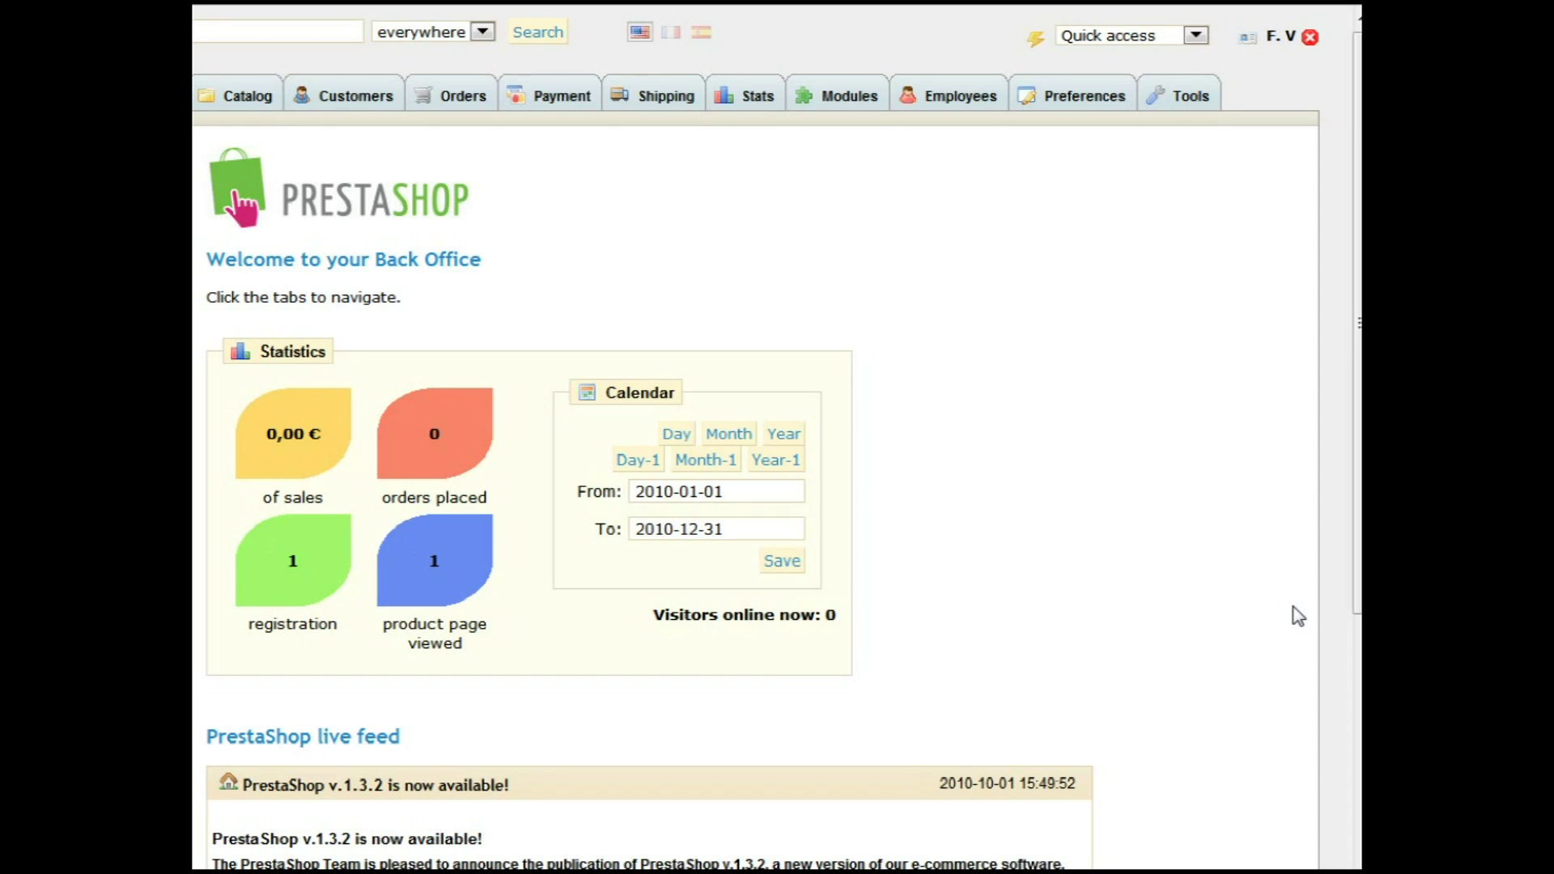
Step: Open the Reload Information section in the configuration of the installed Wasato Module for the ICEcat catalog PRO
left_click(870, 104)
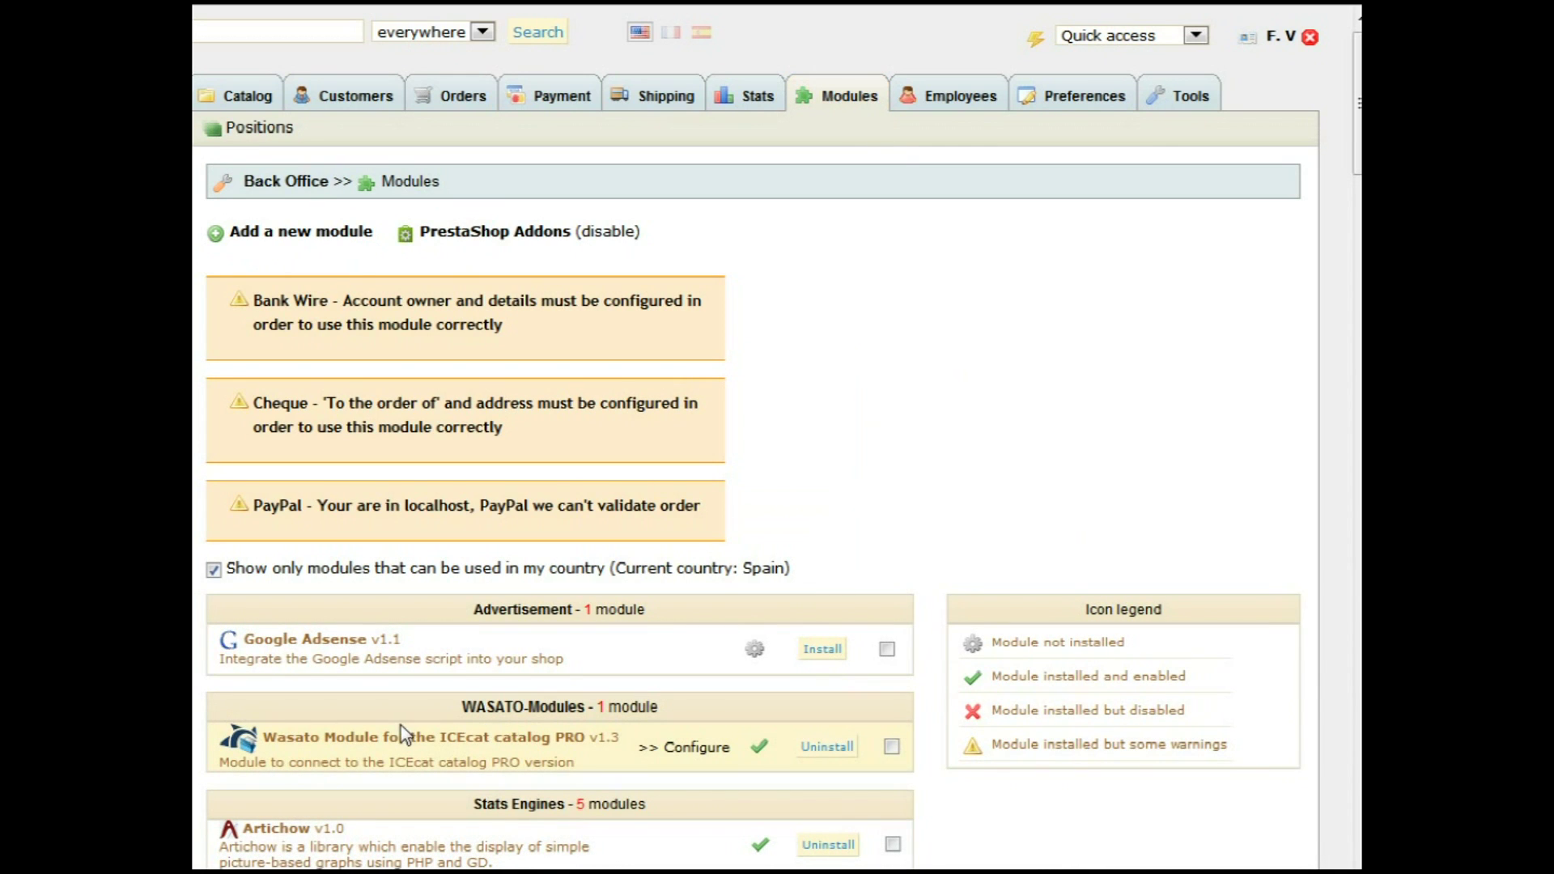
scroll(597, 732, "down", 3)
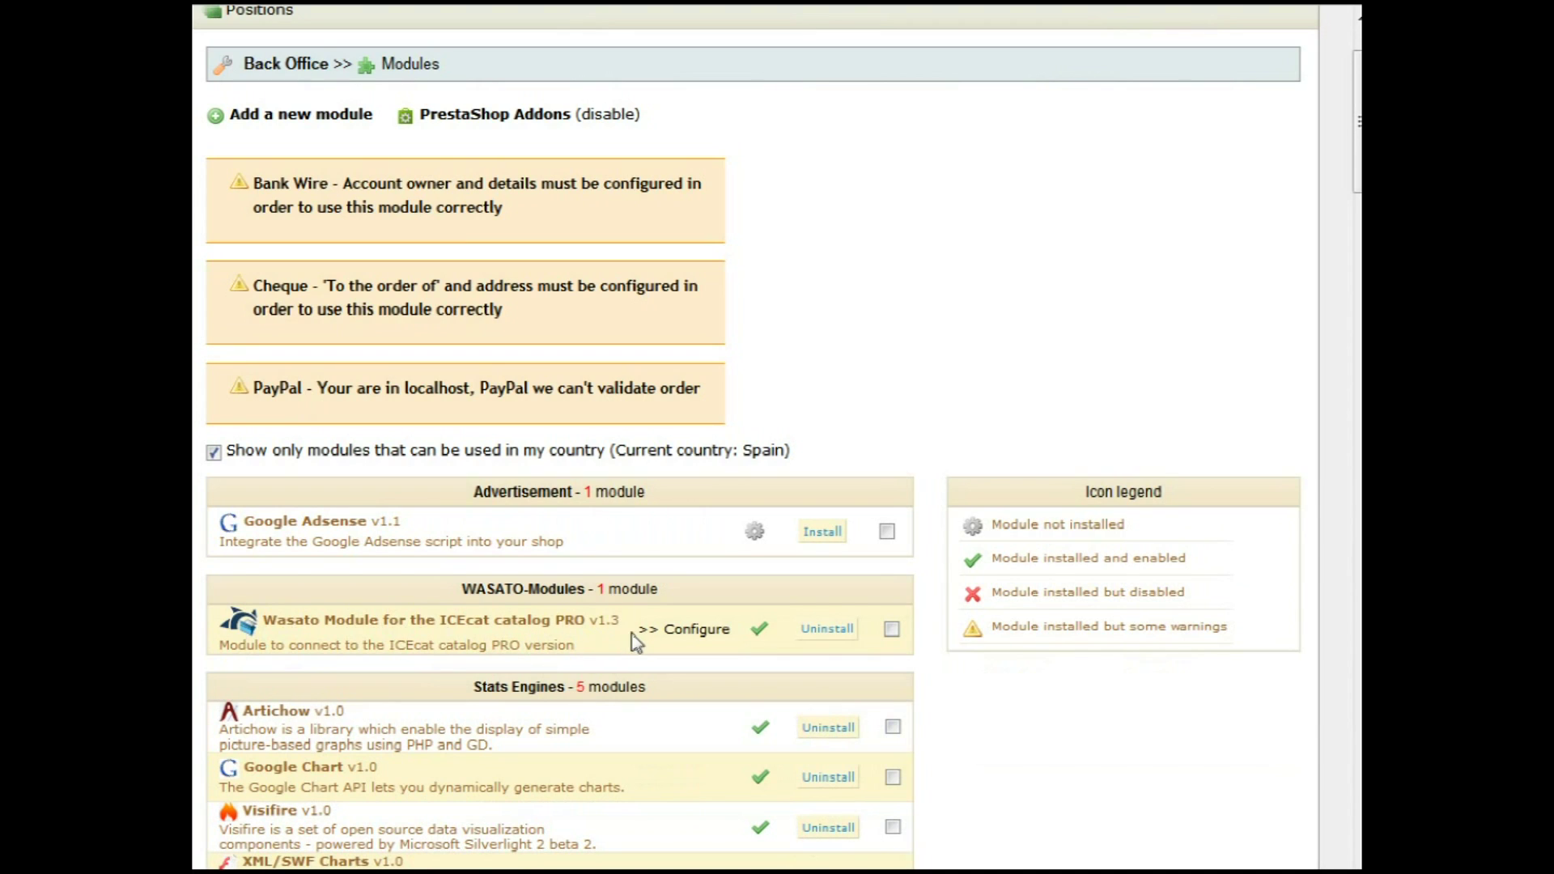
left_click(687, 640)
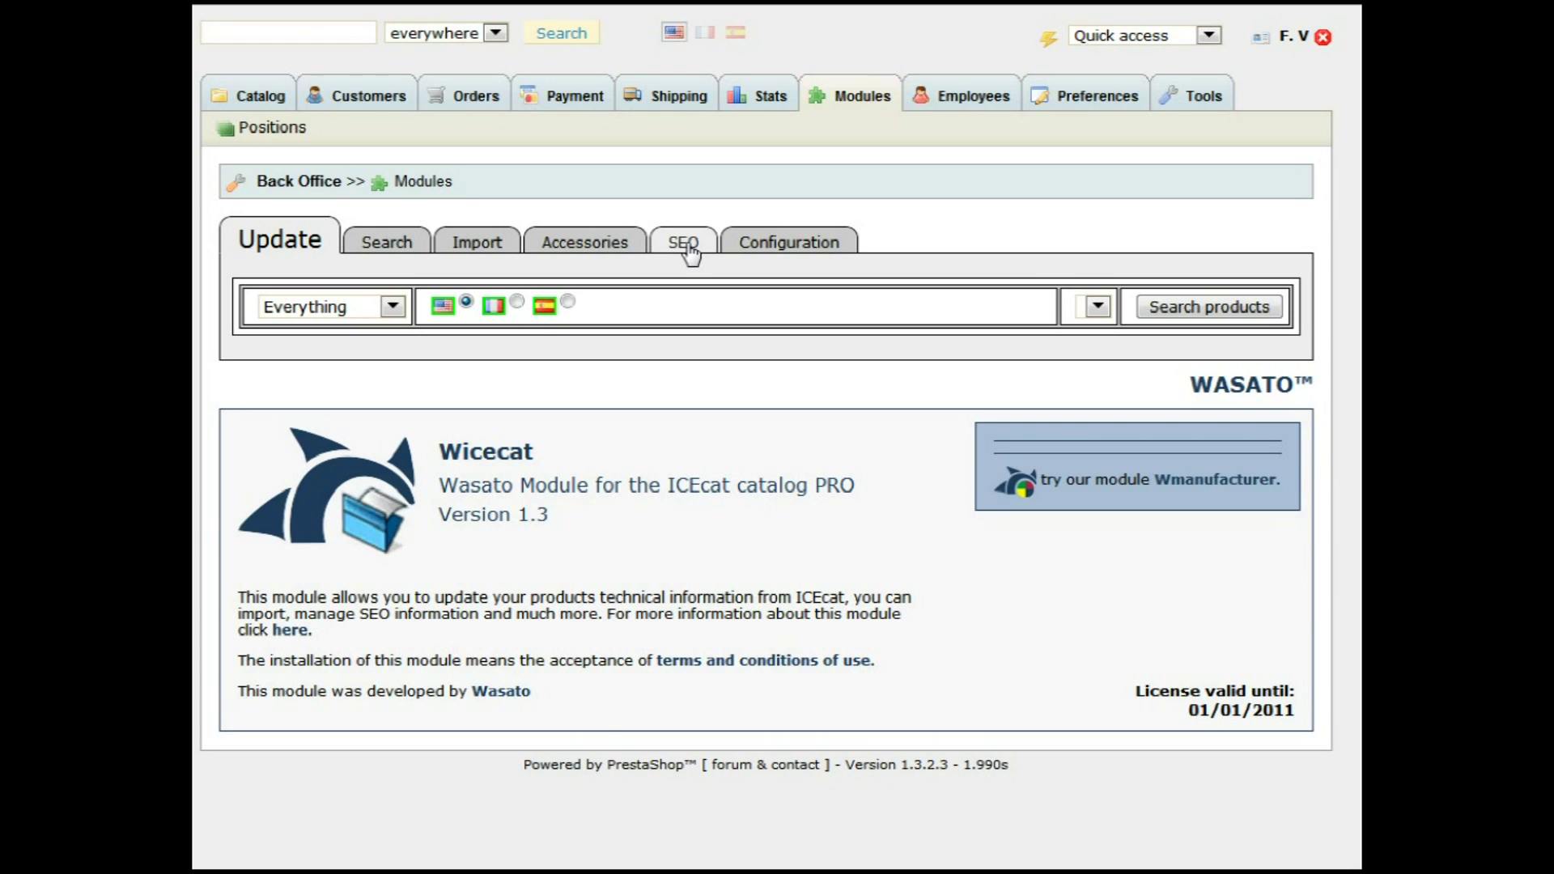
left_click(777, 243)
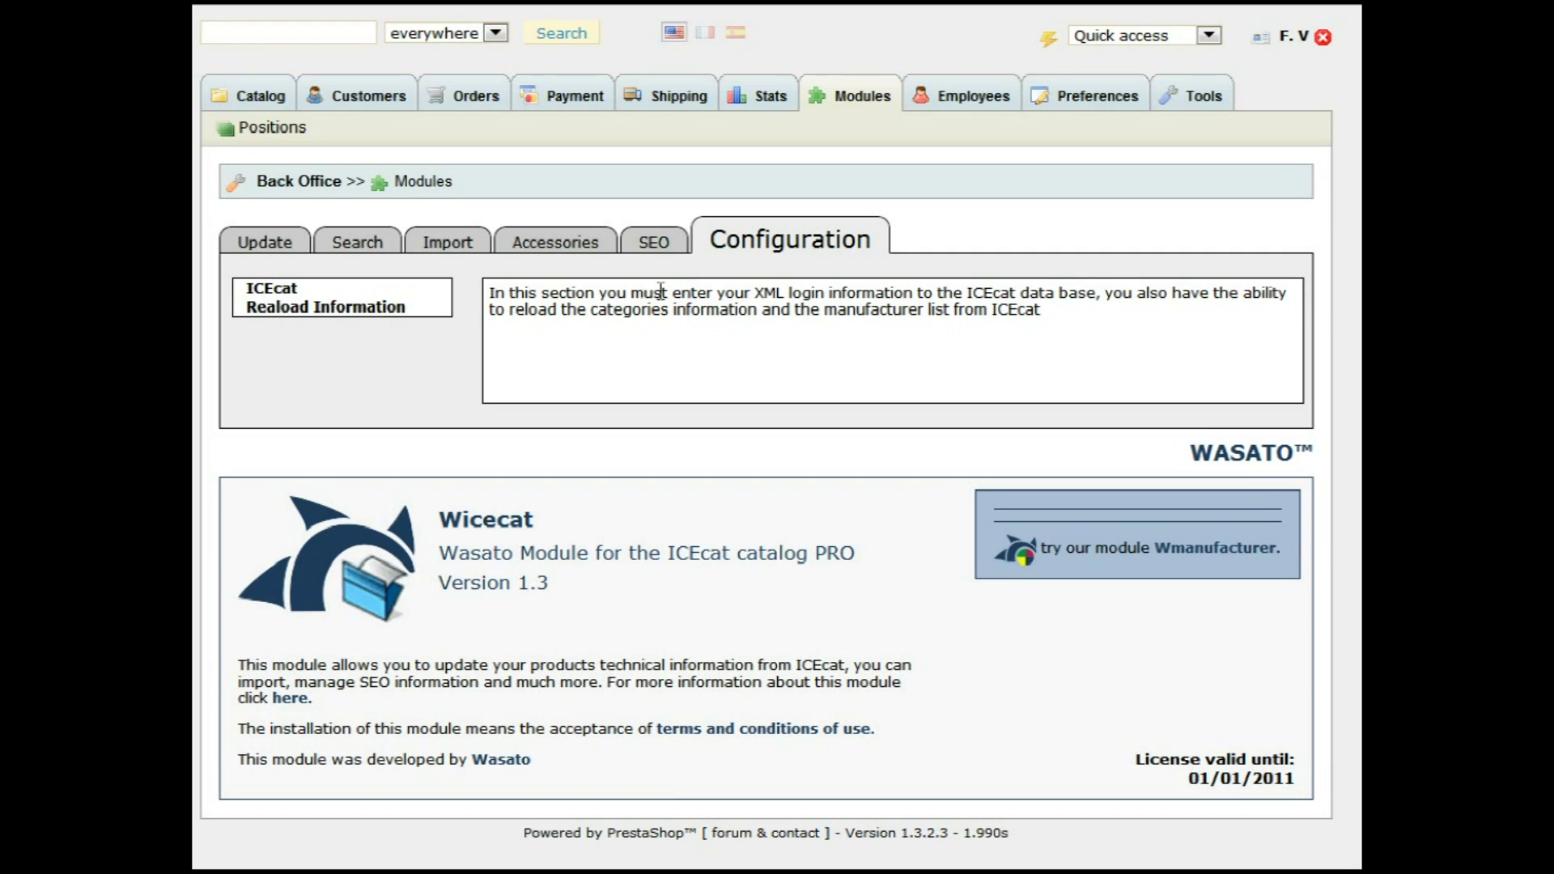
left_click(402, 331)
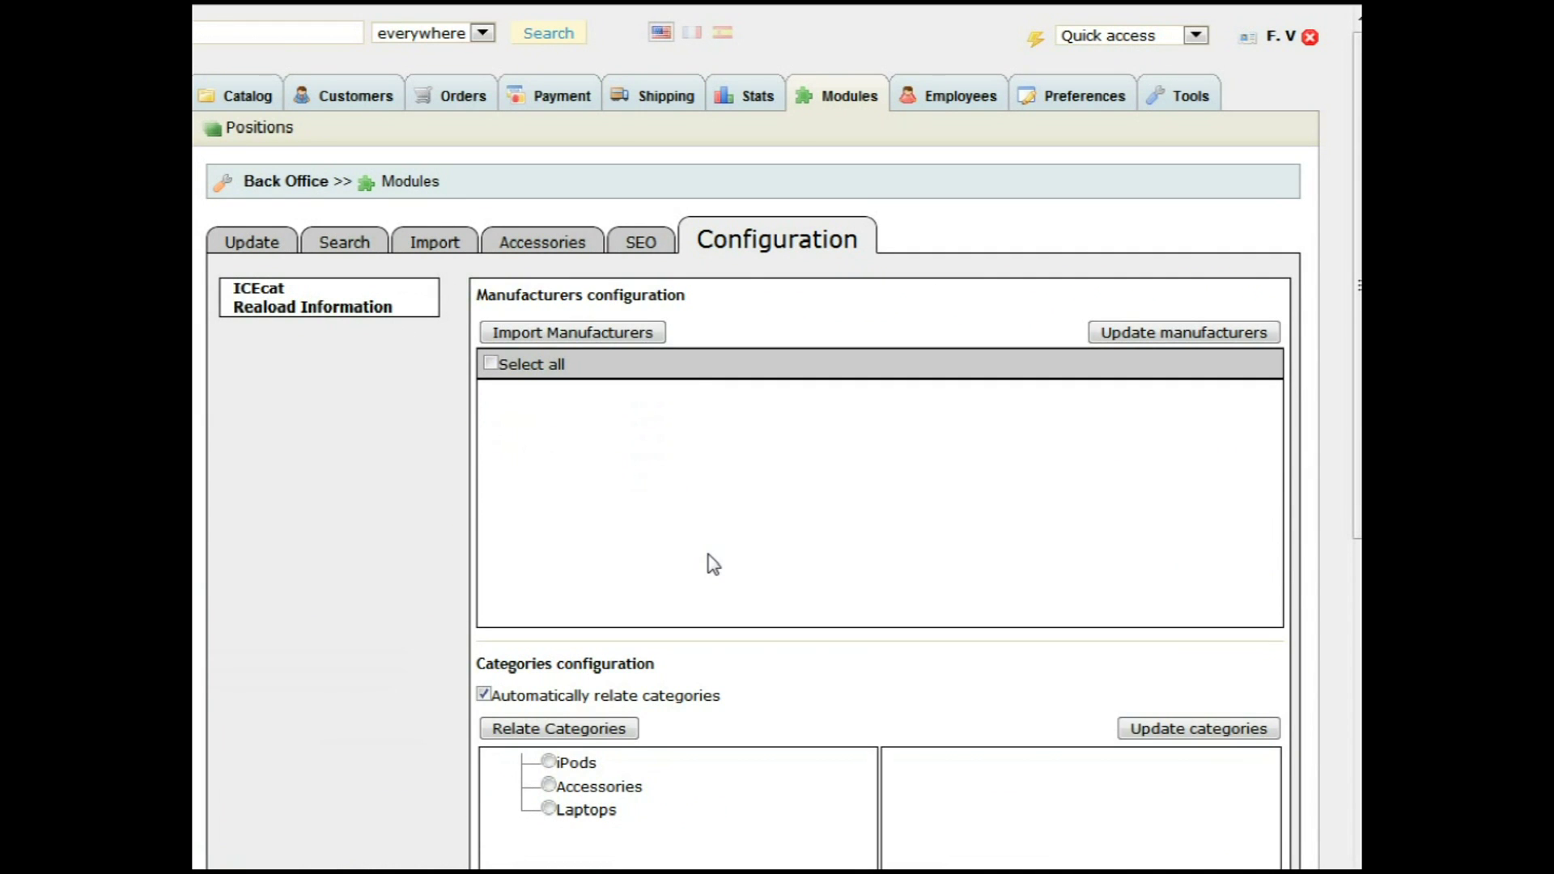
Step: Update the ICEcat manufacturers list in the manufacturers configuration
scroll(712, 564, "down", 3)
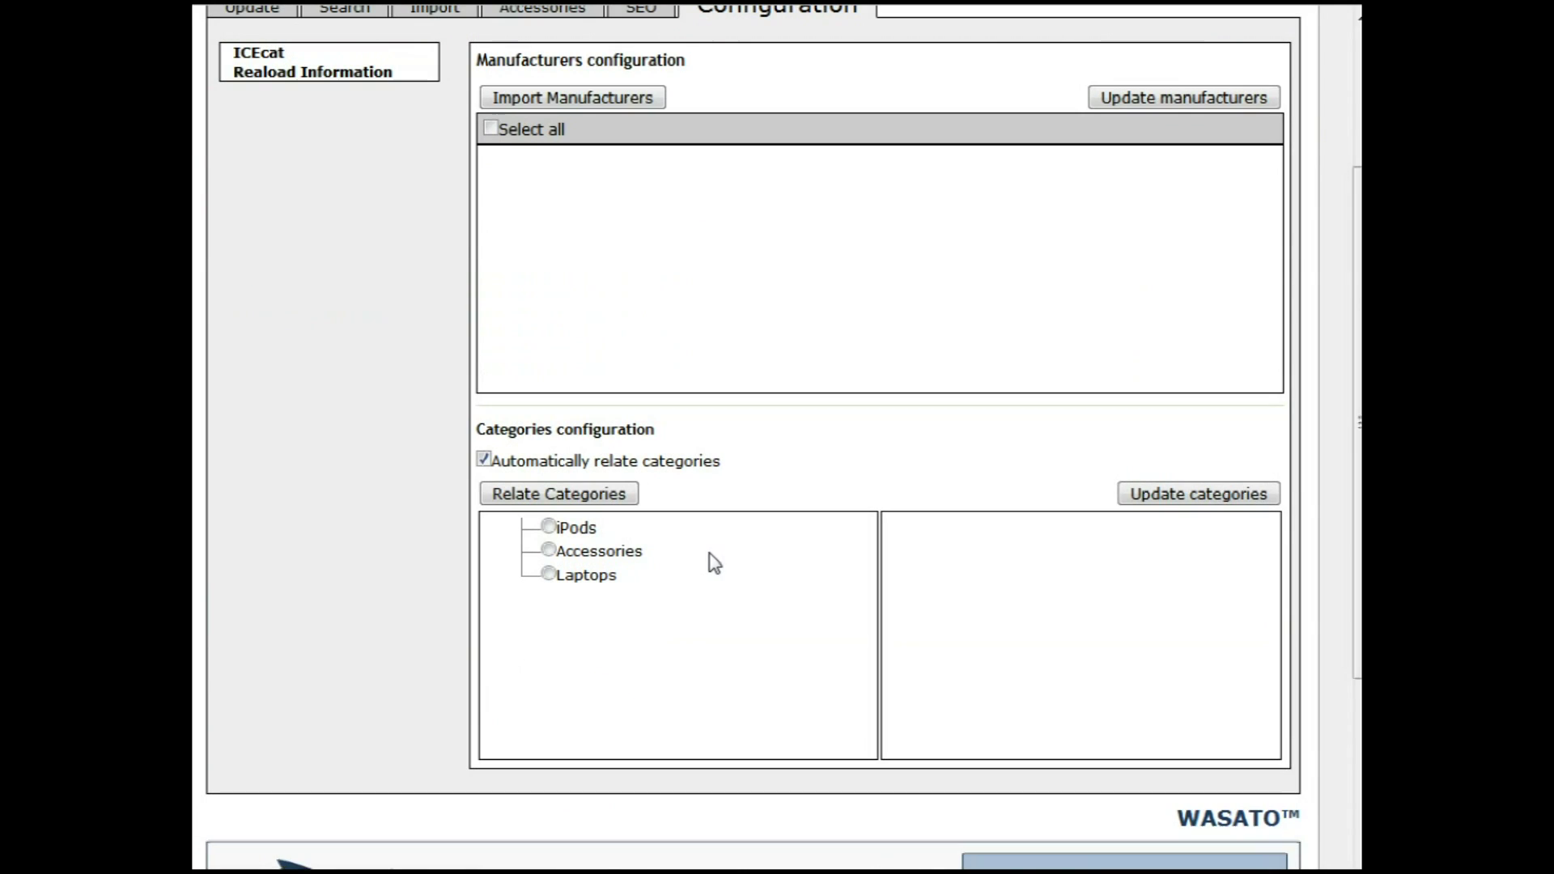
scroll(931, 401, "up", 2)
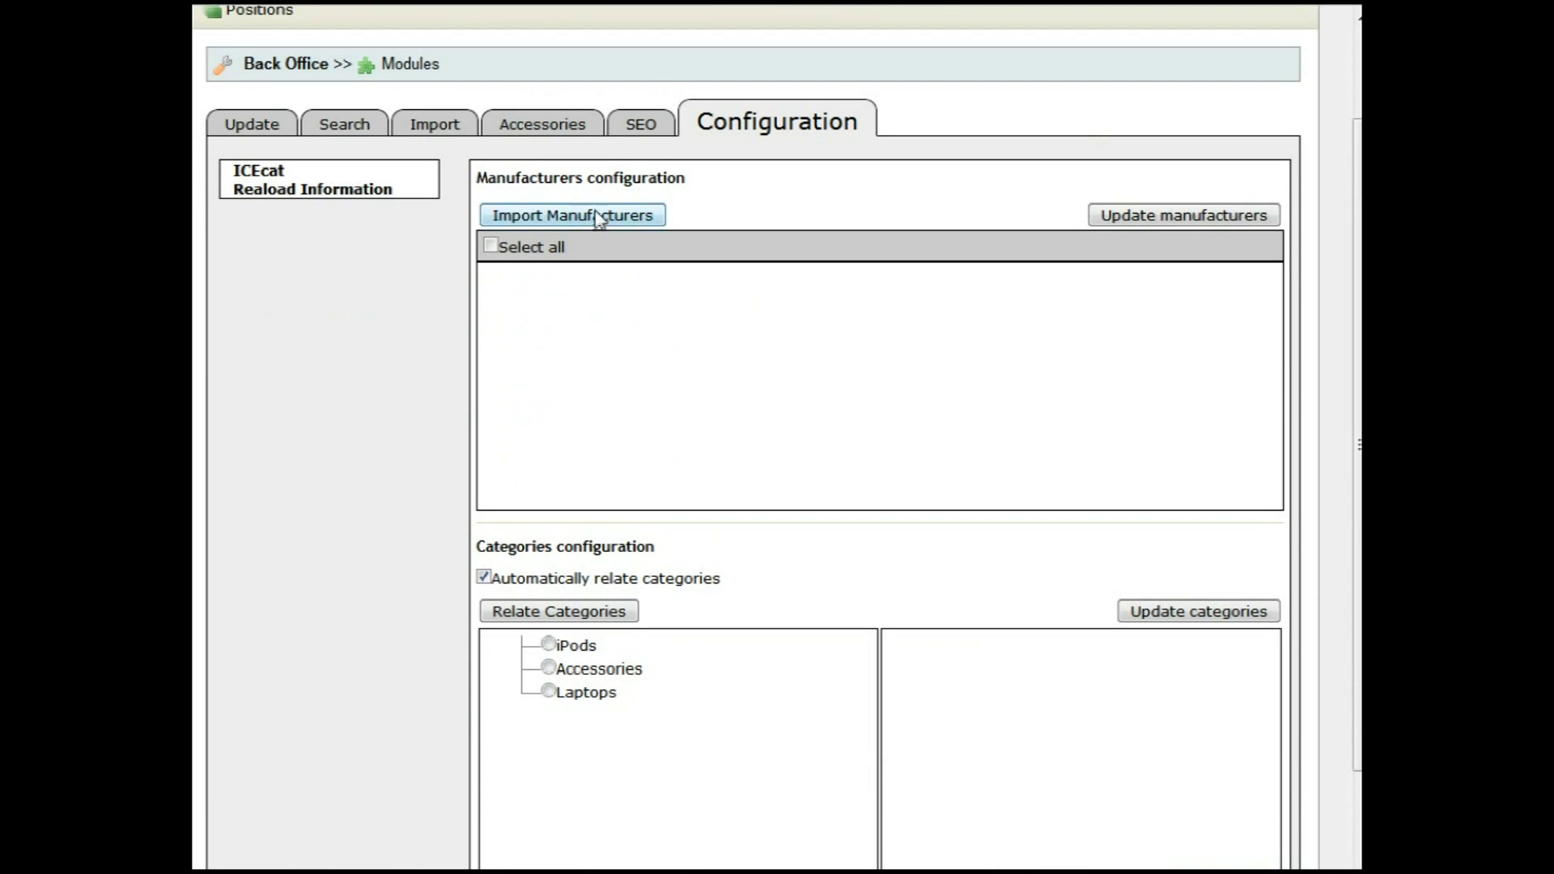
left_click_drag(480, 177, 680, 179)
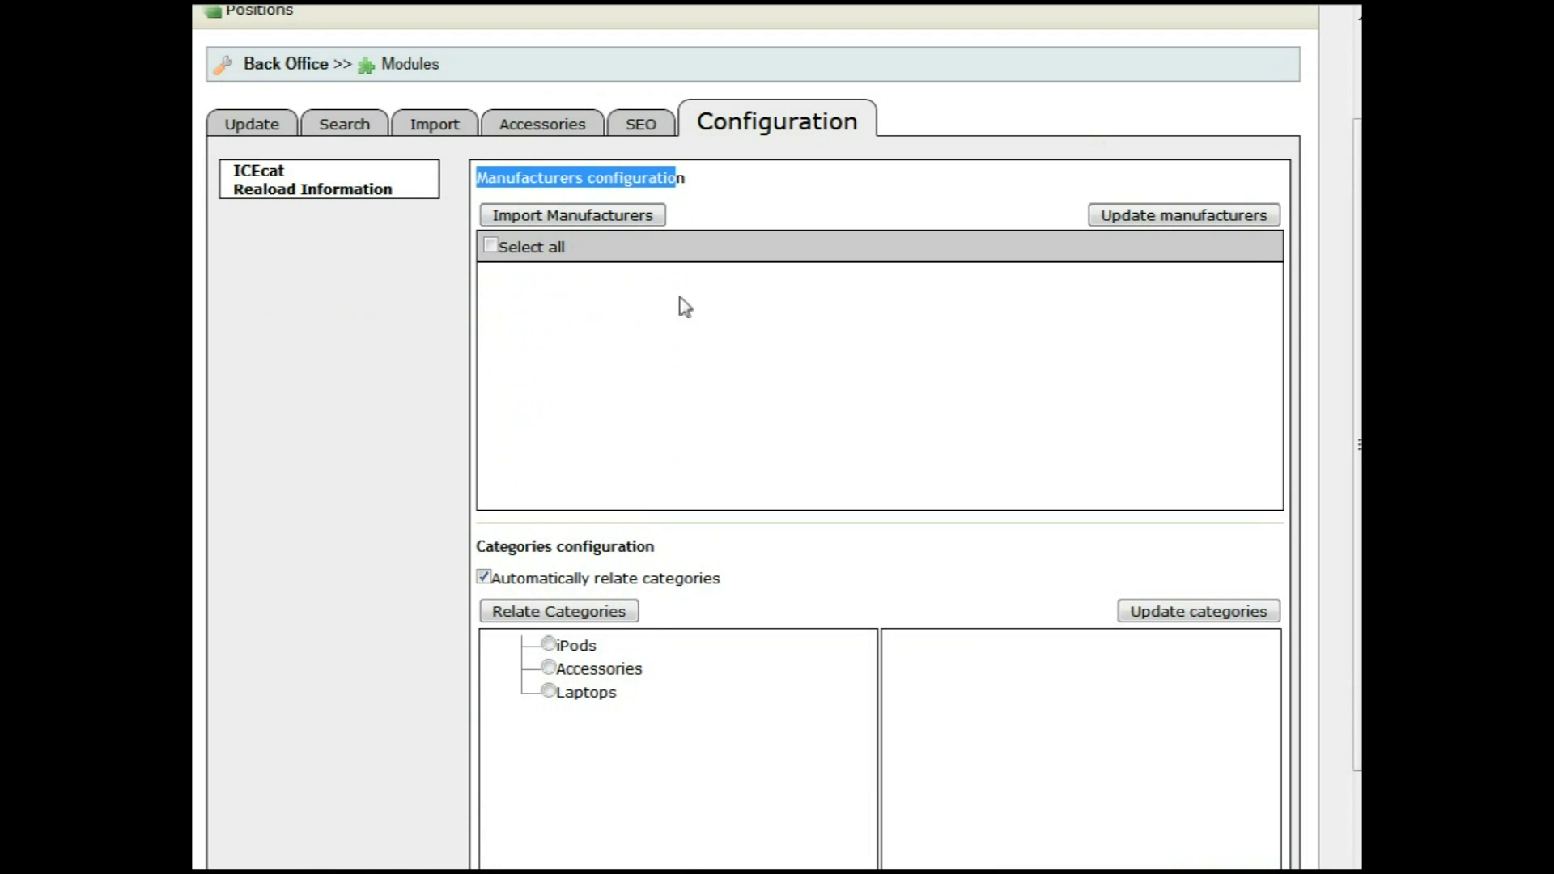
left_click_drag(655, 547, 476, 548)
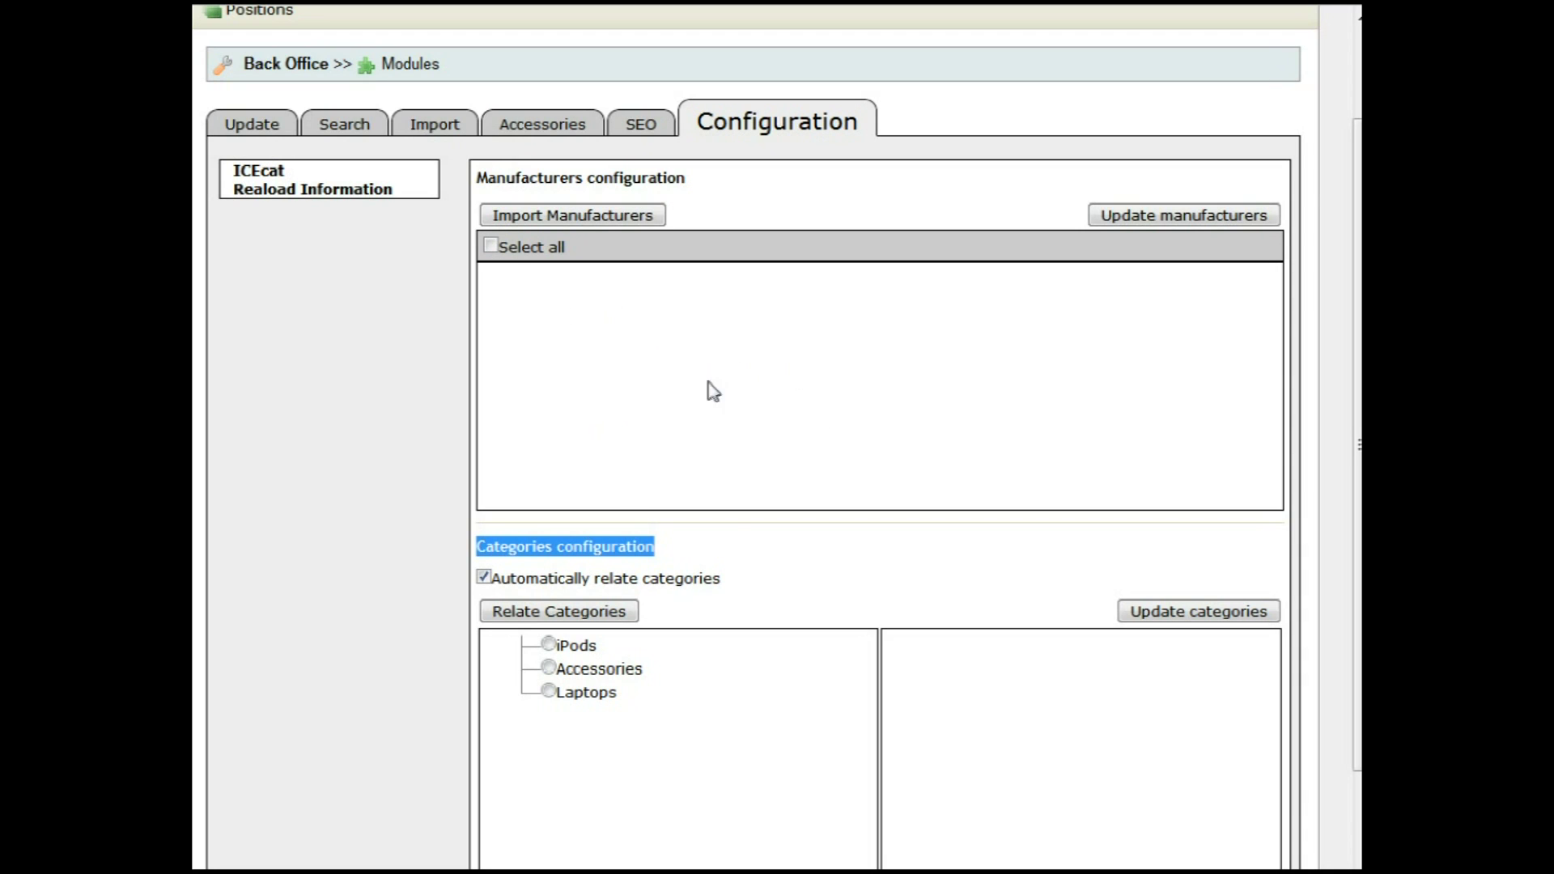
left_click(1199, 217)
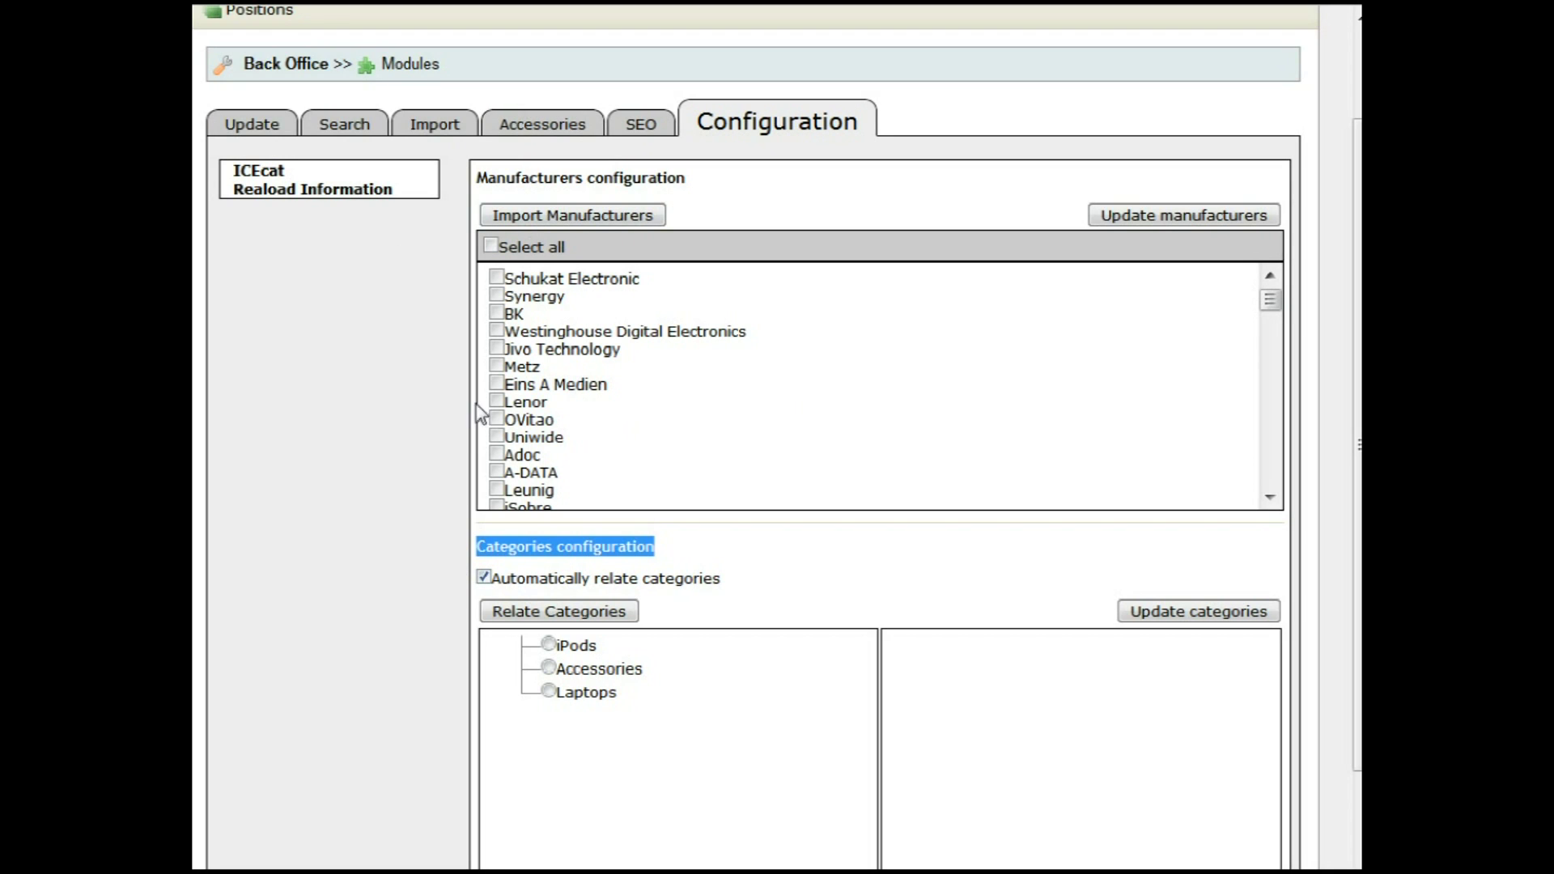
Step: Mark Lenor and Hoegaarden in the manufacturers list
left_click(496, 400)
scroll(1255, 373, "down", 10)
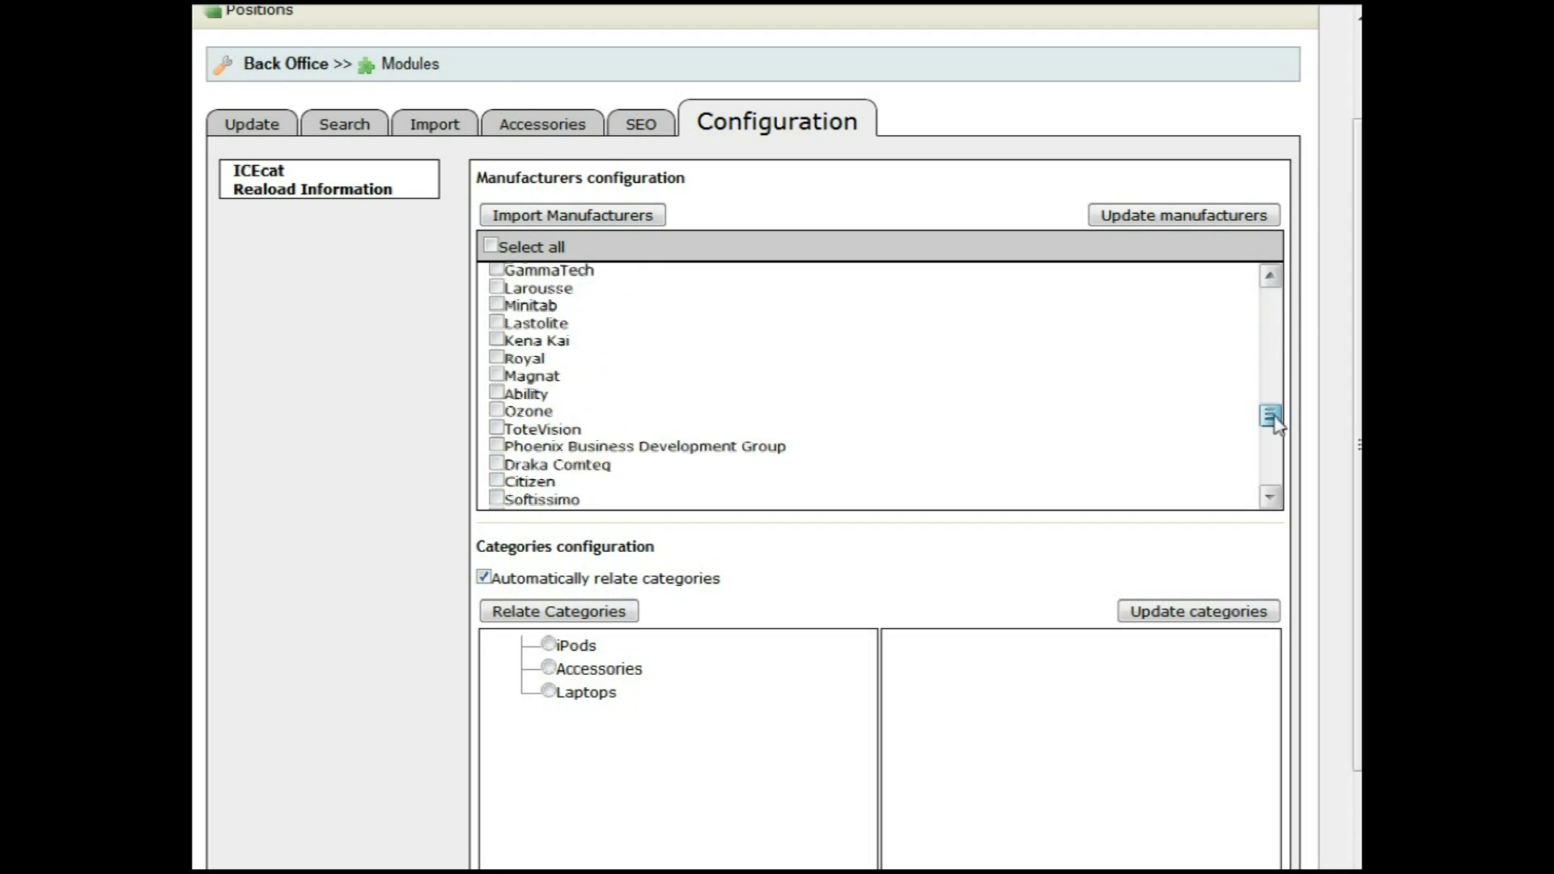
left_click(497, 459)
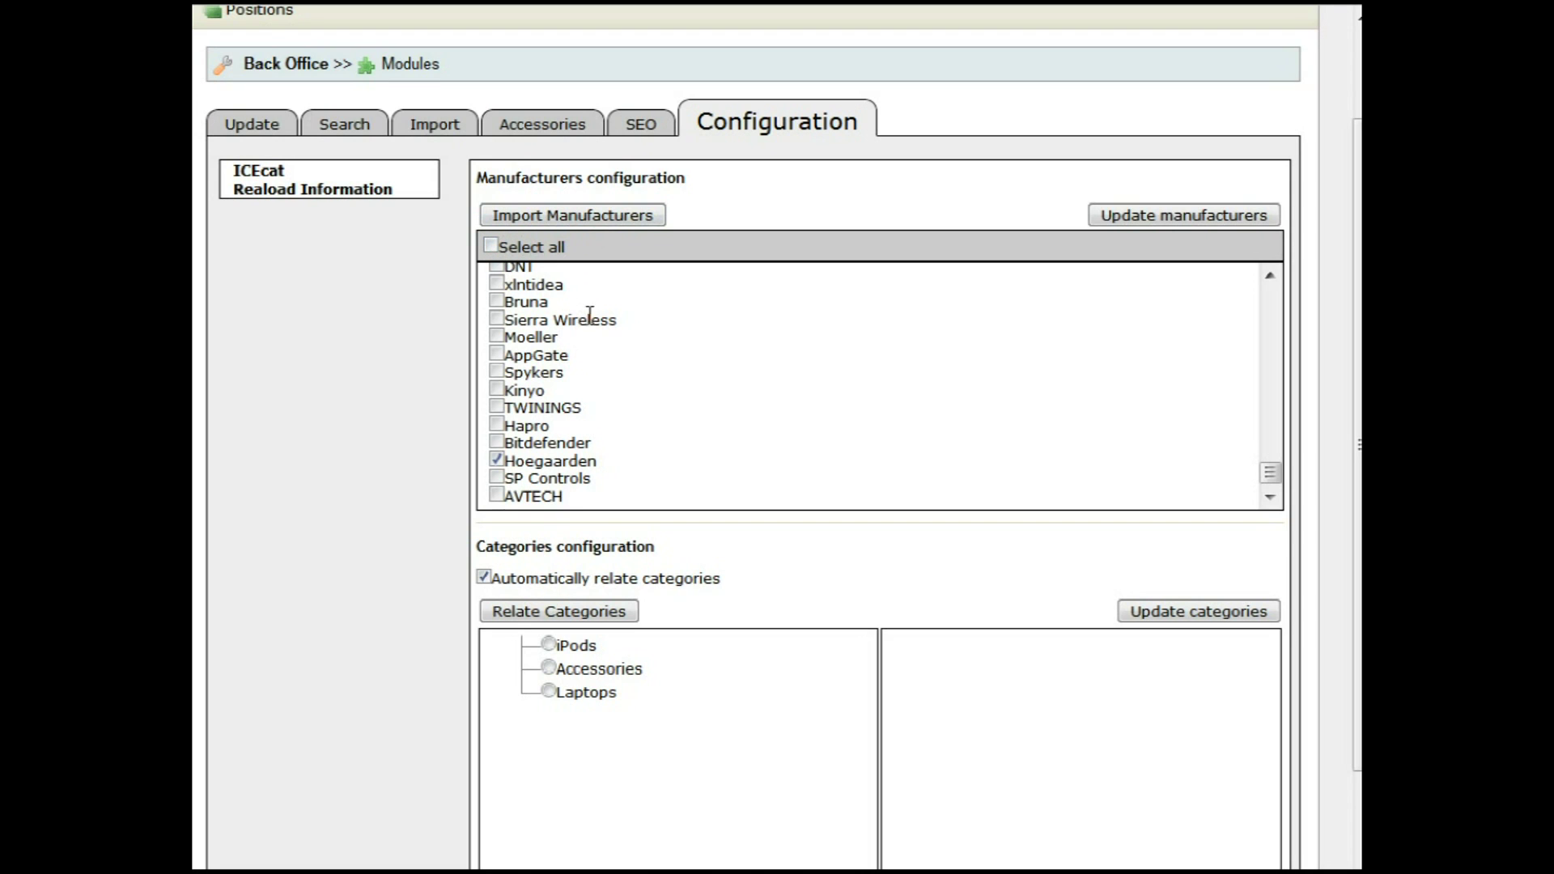
scroll(591, 322, "up", 5)
scroll(595, 326, "up", 5)
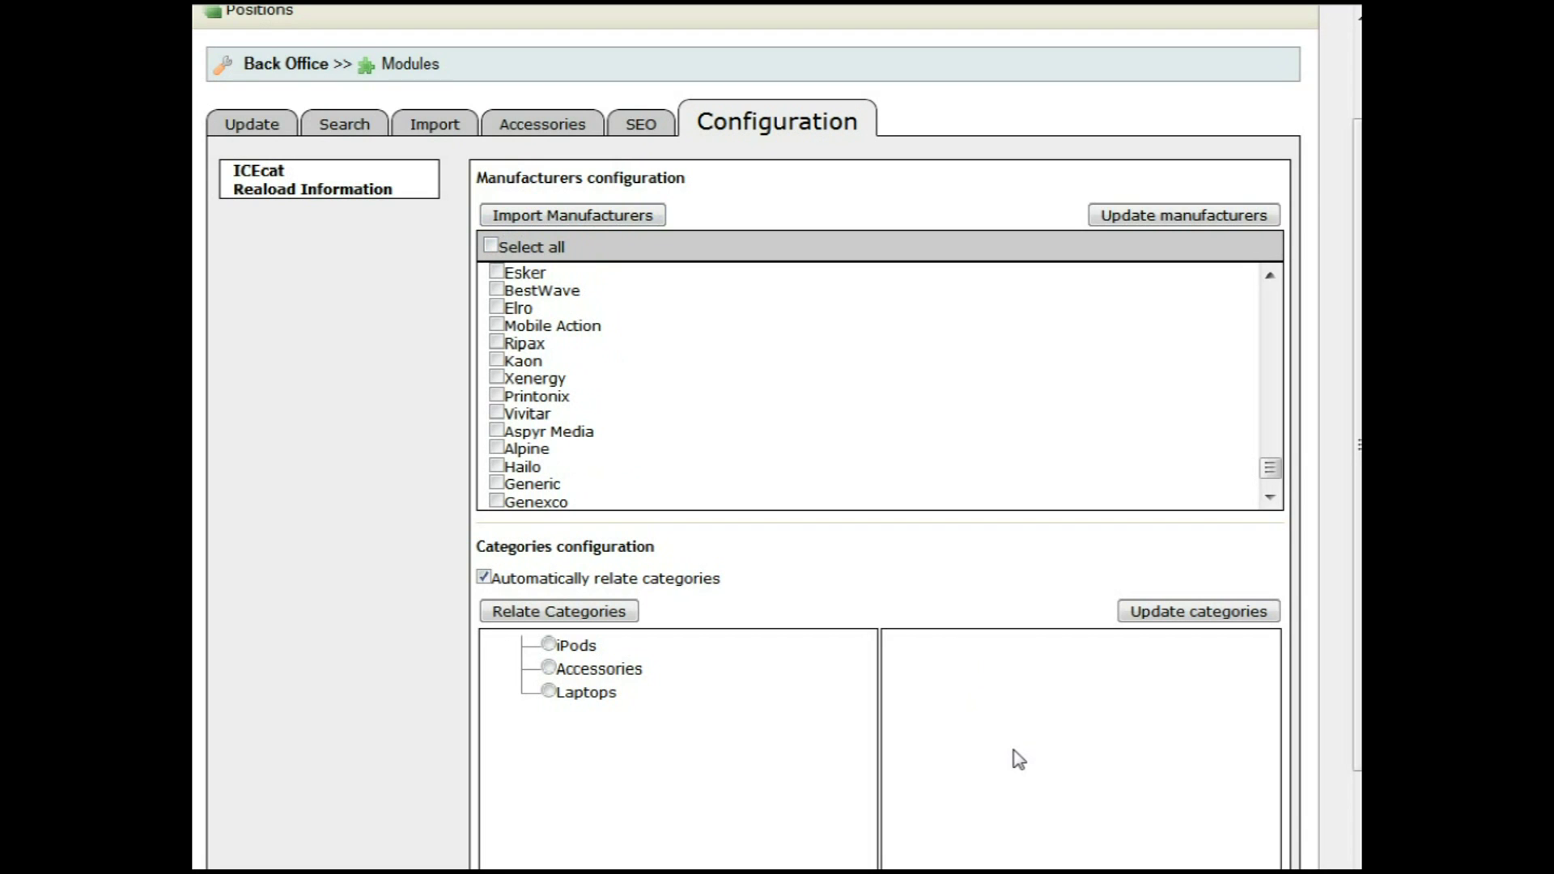
Step: Update the ICEcat categories list and select the store category Laptops together with the ICEcat category PDA, GPS & mobile
scroll(1020, 757, "down", 3)
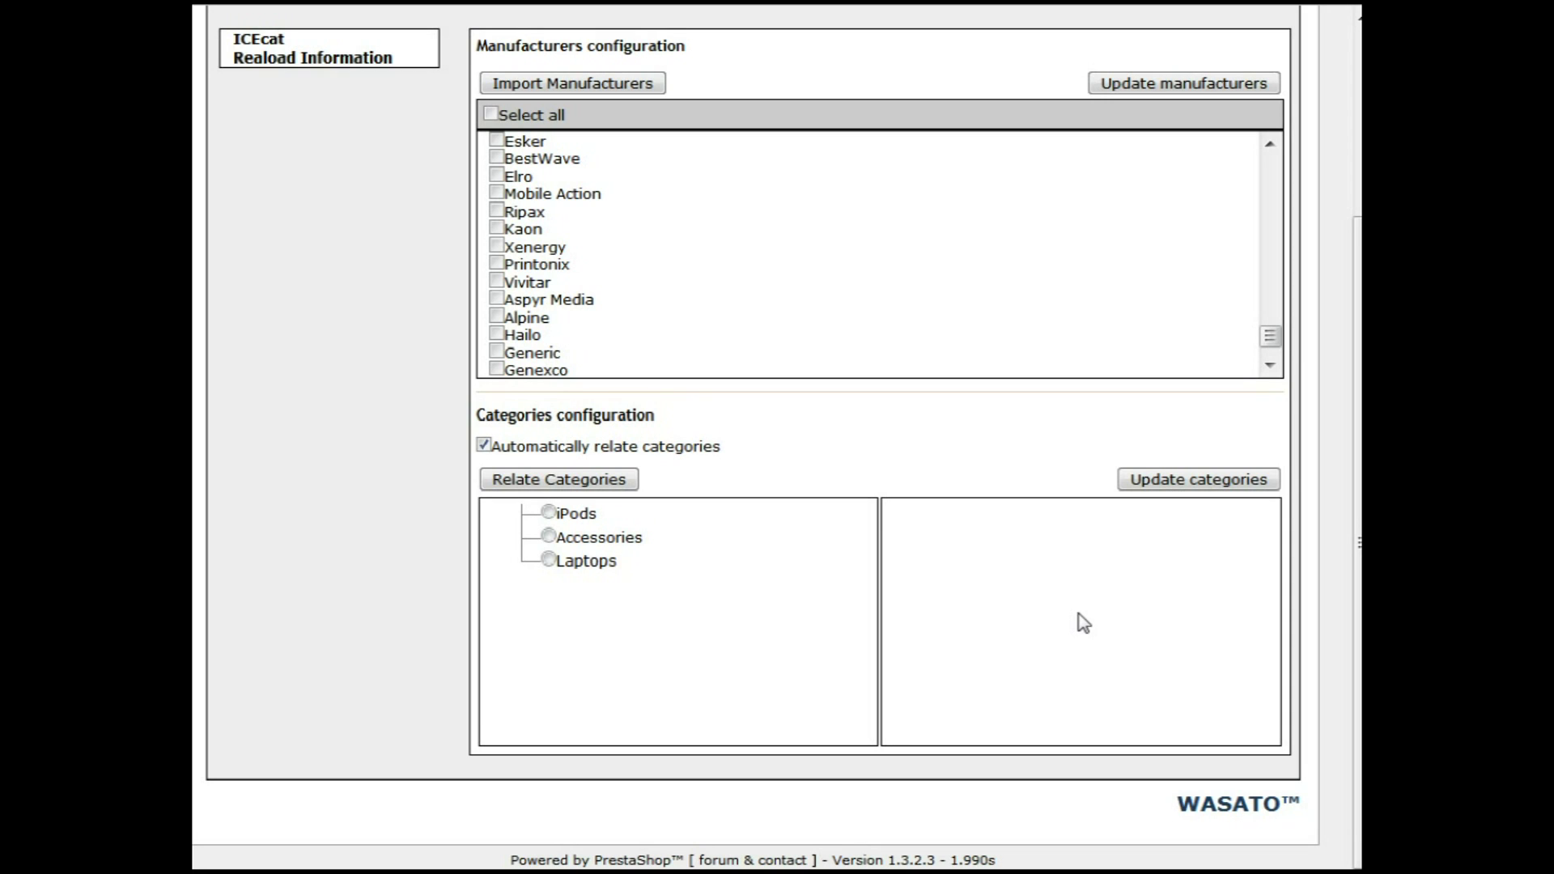
left_click(1168, 479)
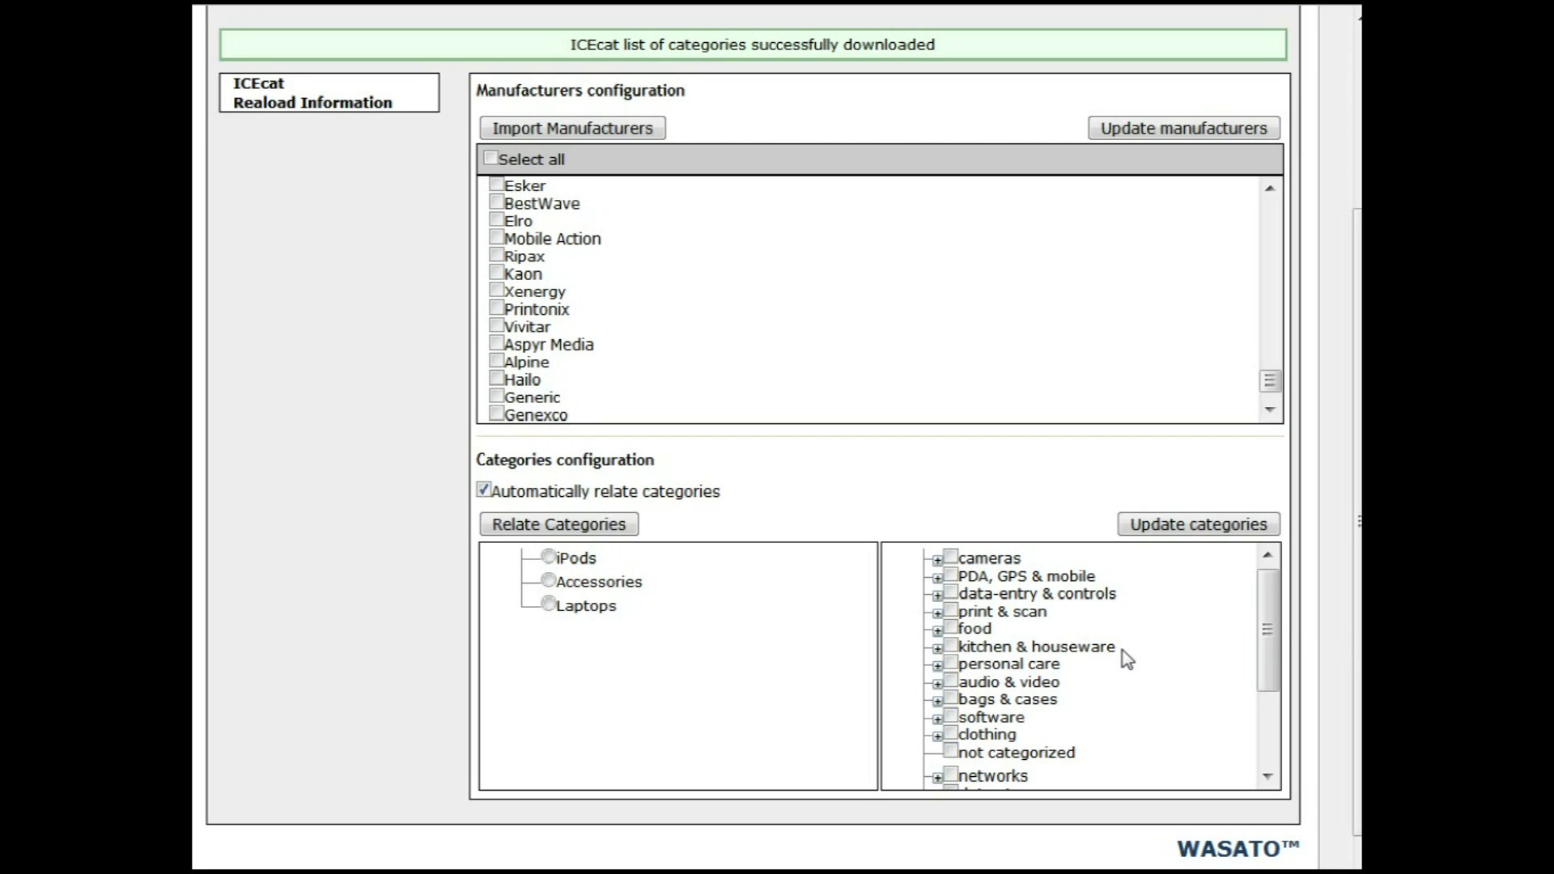
scroll(1127, 660, "down", 1)
left_click(549, 560)
left_click(953, 533)
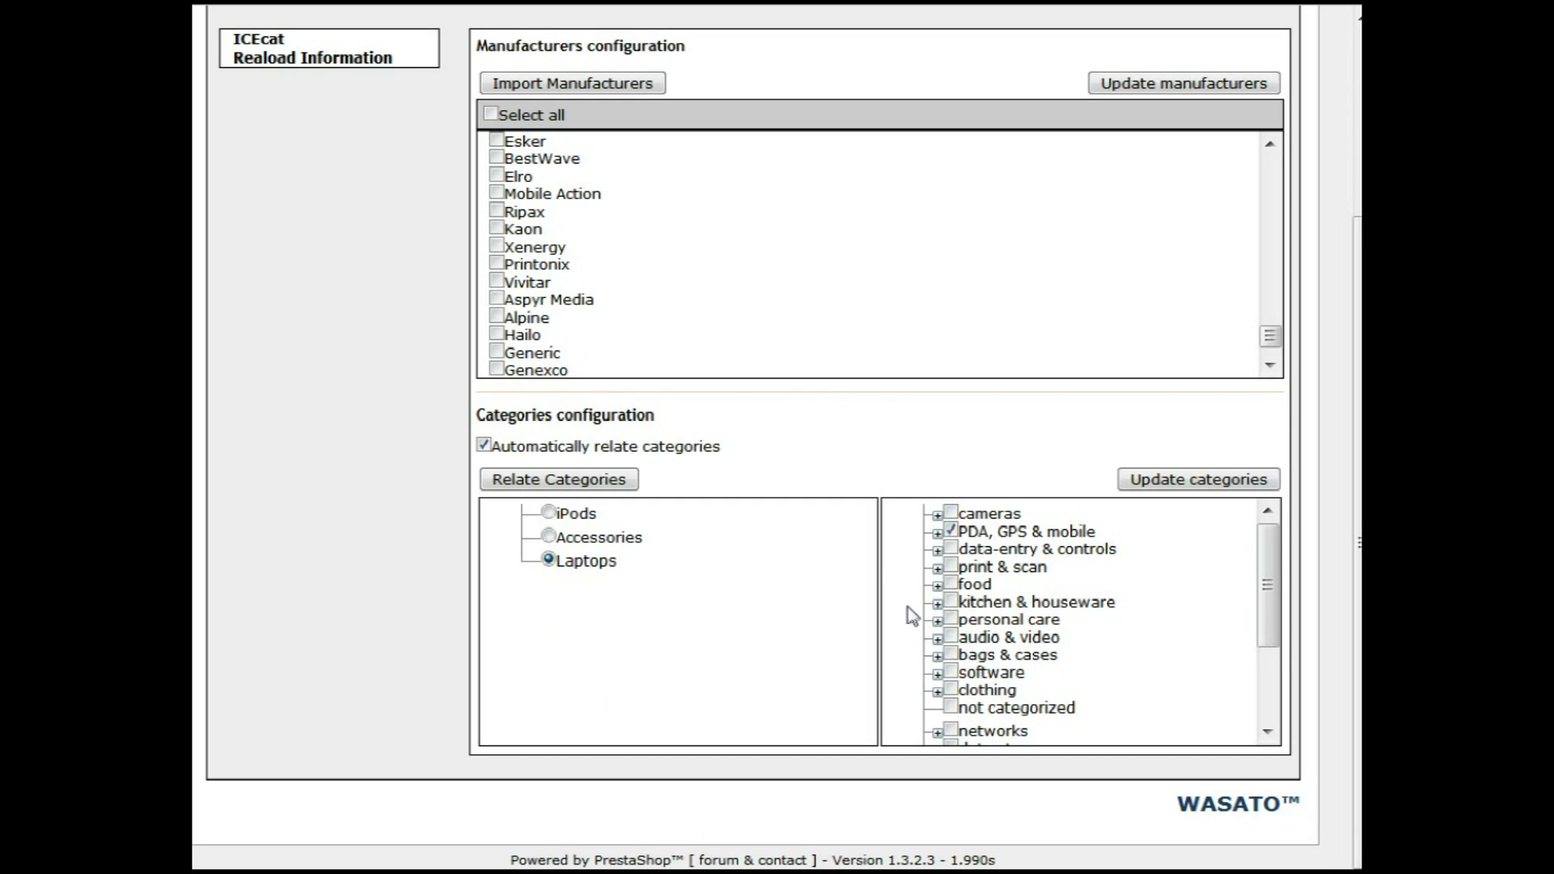
left_click_drag(722, 447, 490, 452)
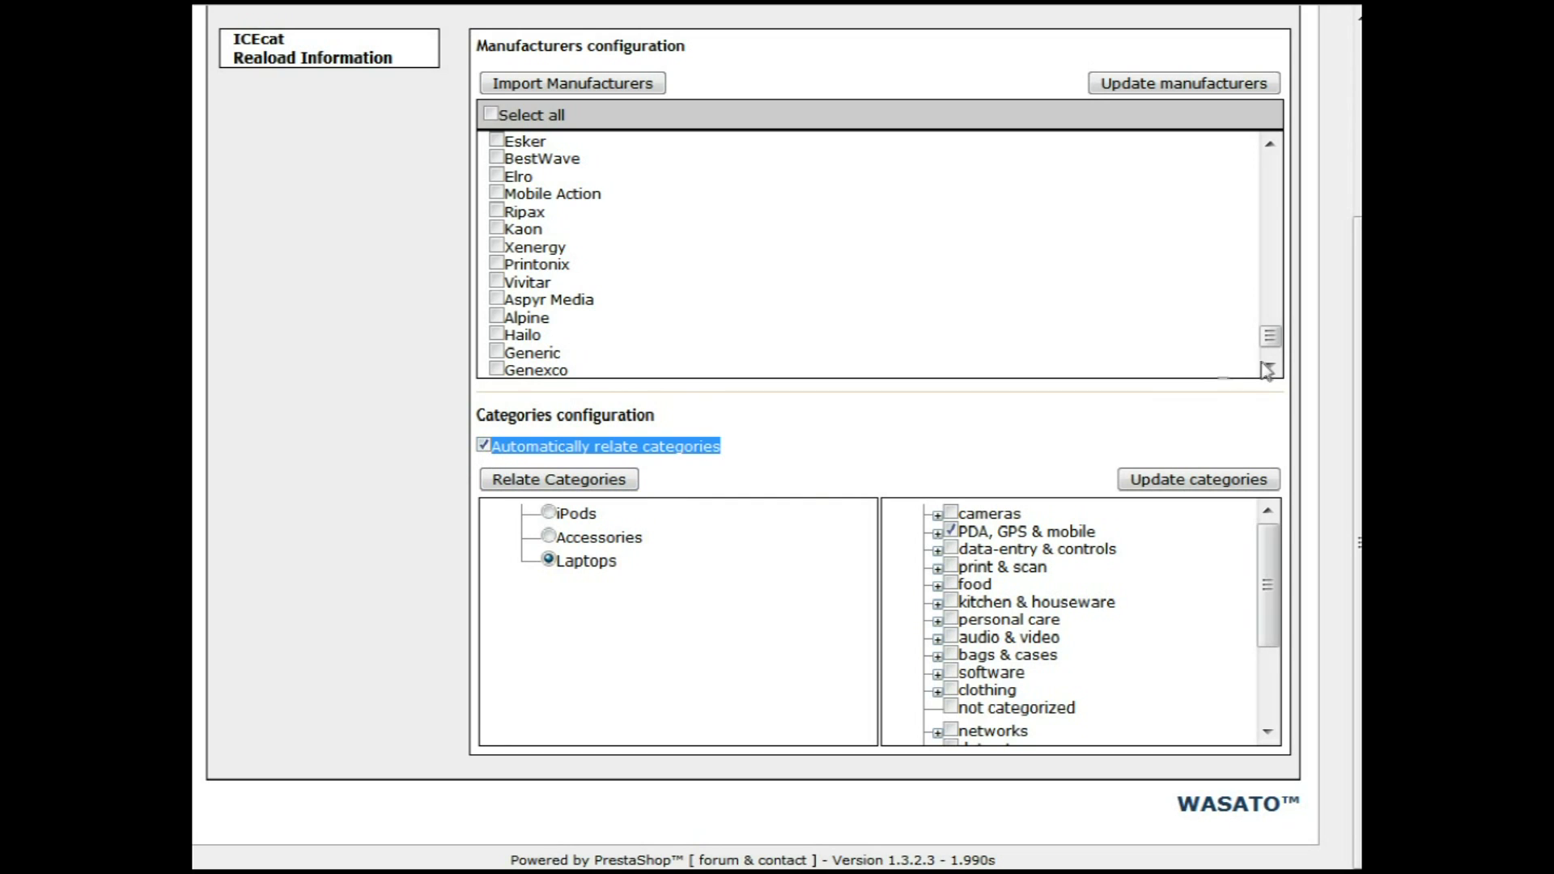
Step: Set up a product import from Daily updates for the ICEcat category computers, with all manufacturers selected
scroll(1357, 405, "up", 3)
scroll(502, 222, "up", 3)
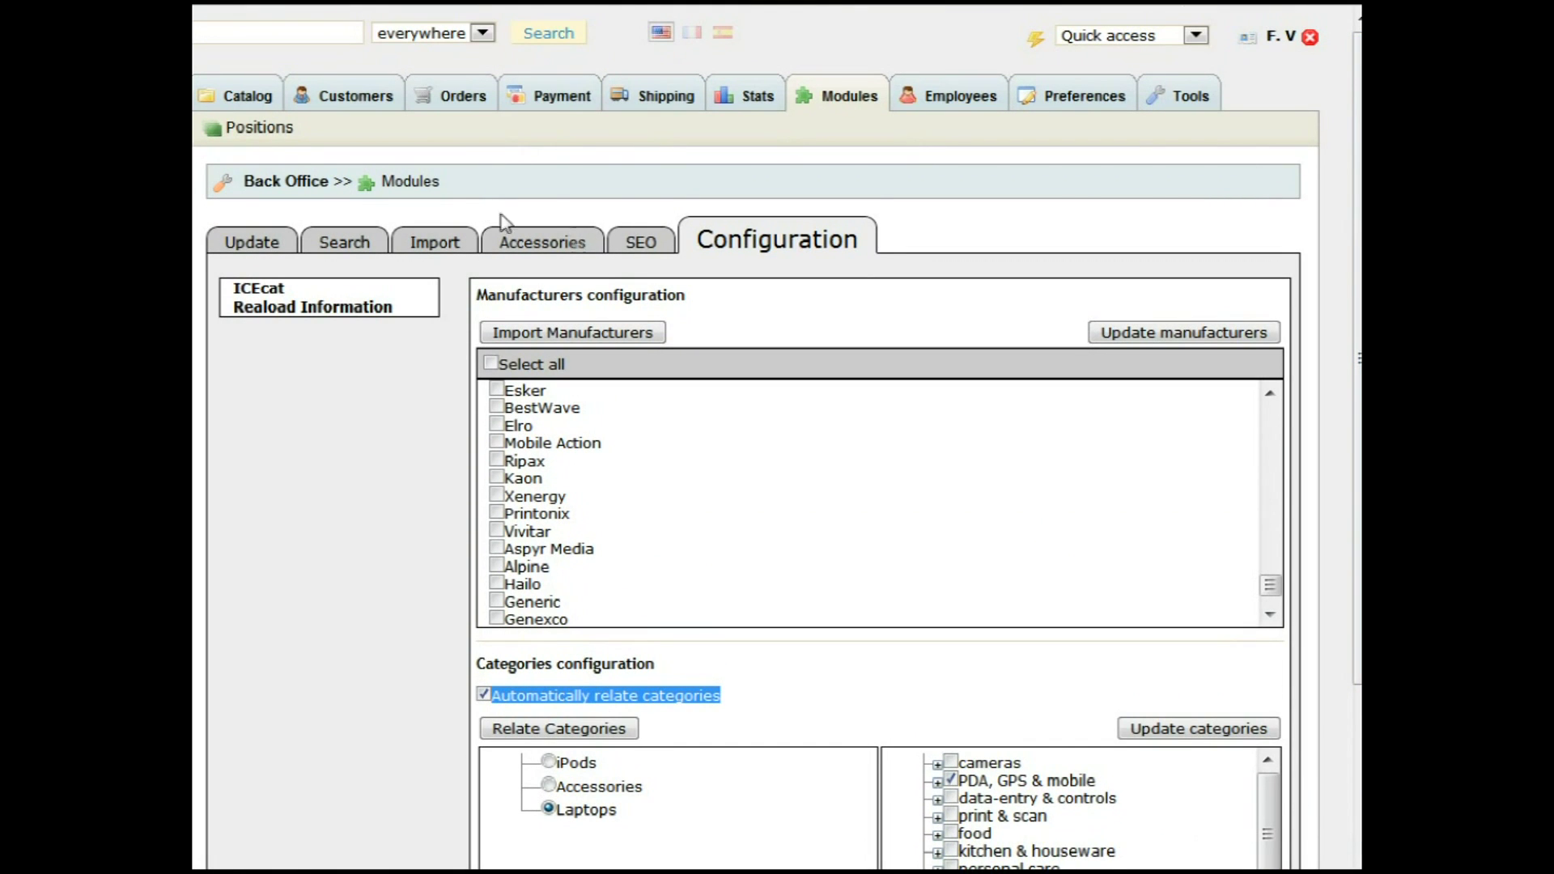
left_click(445, 244)
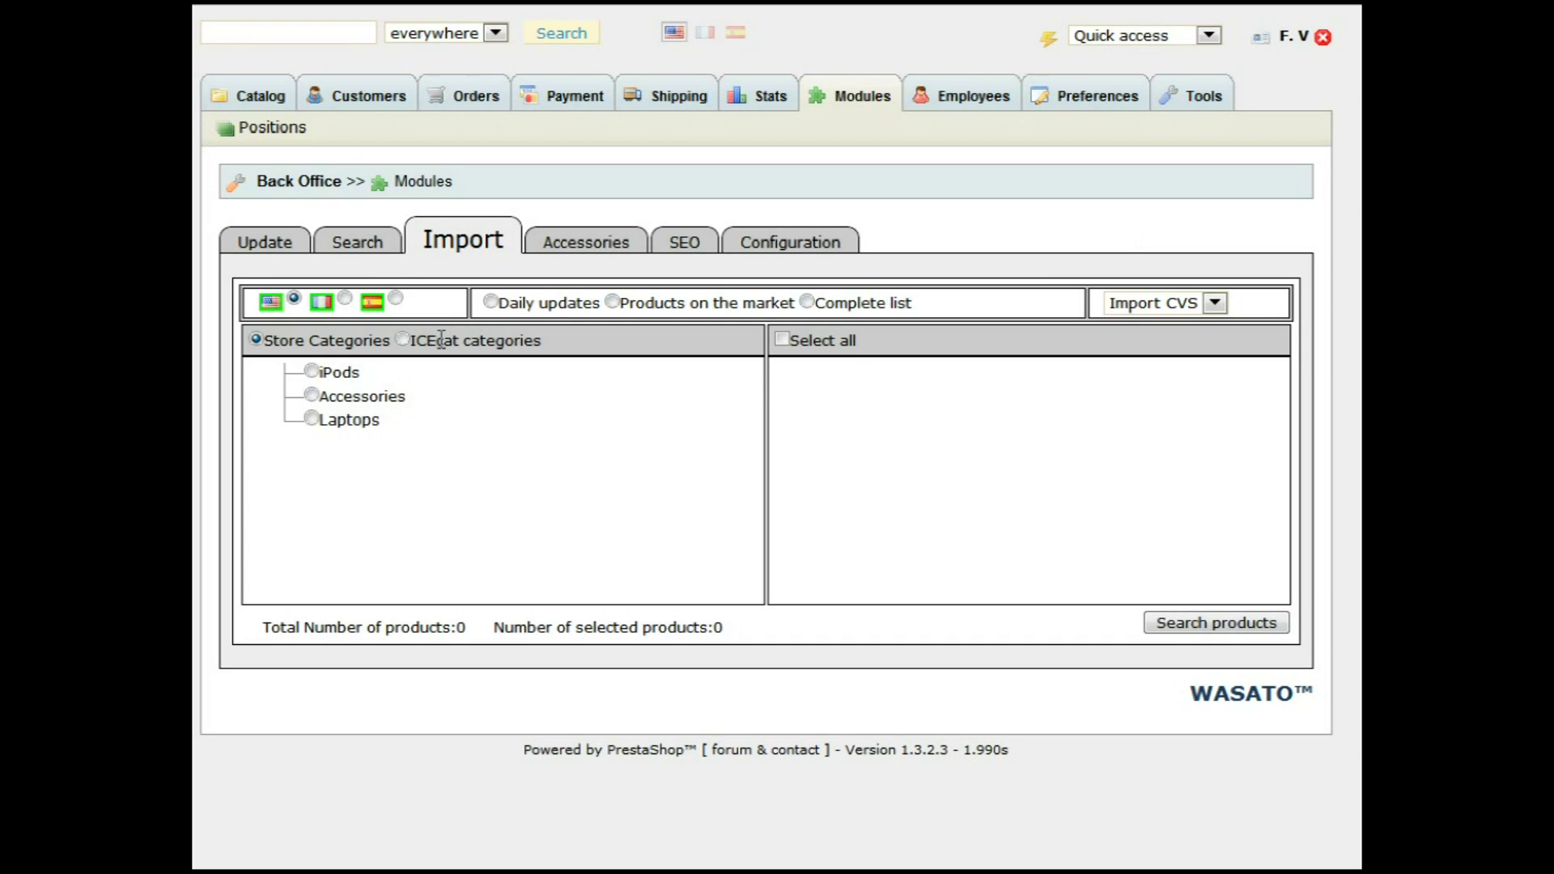
left_click(491, 301)
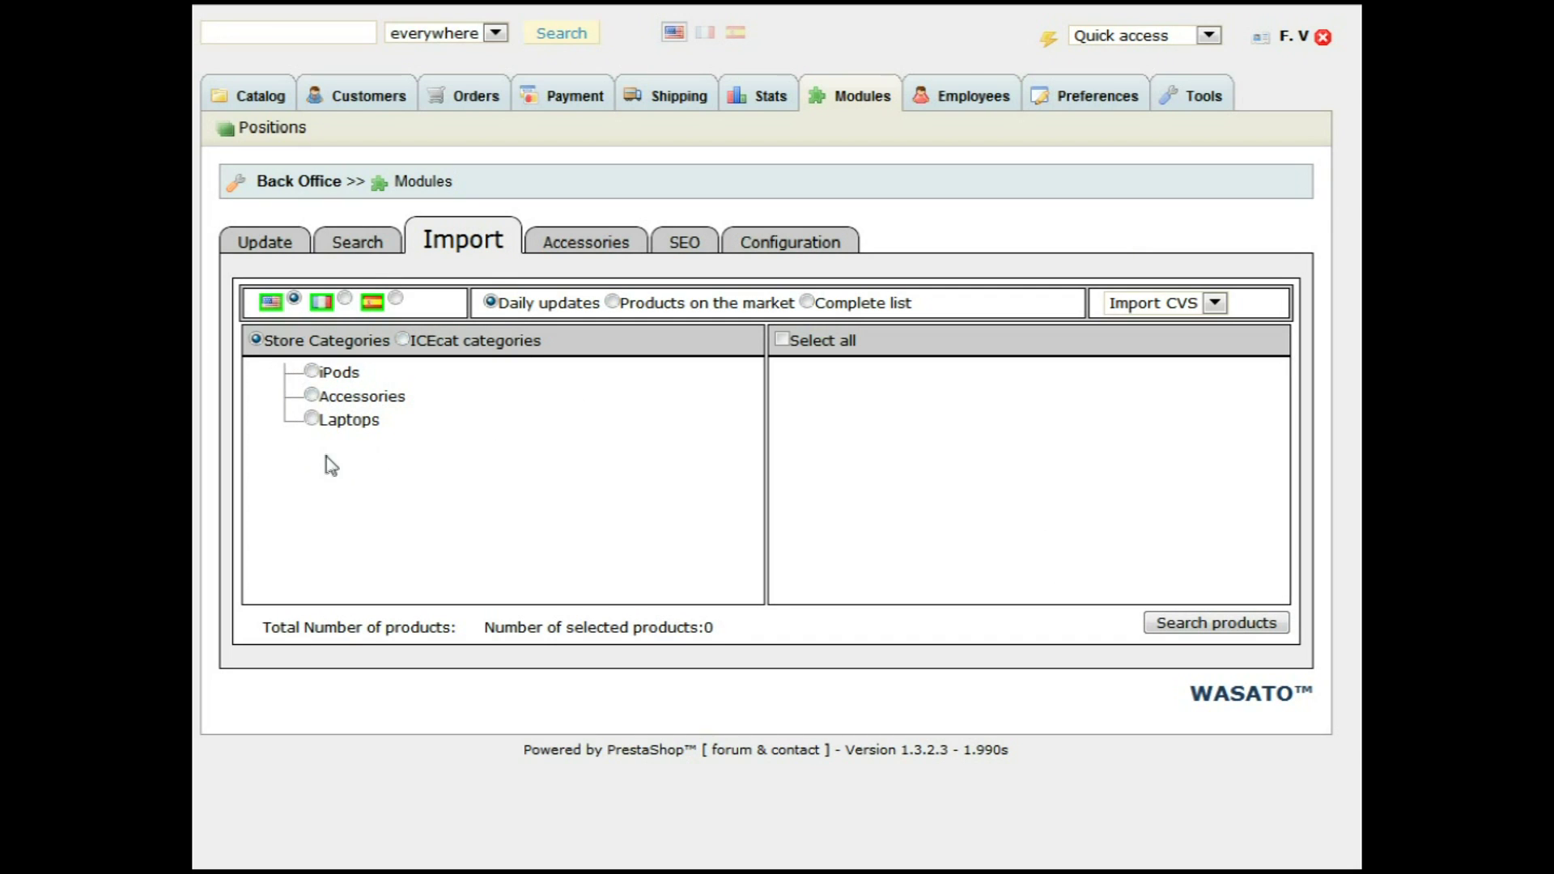
left_click(402, 340)
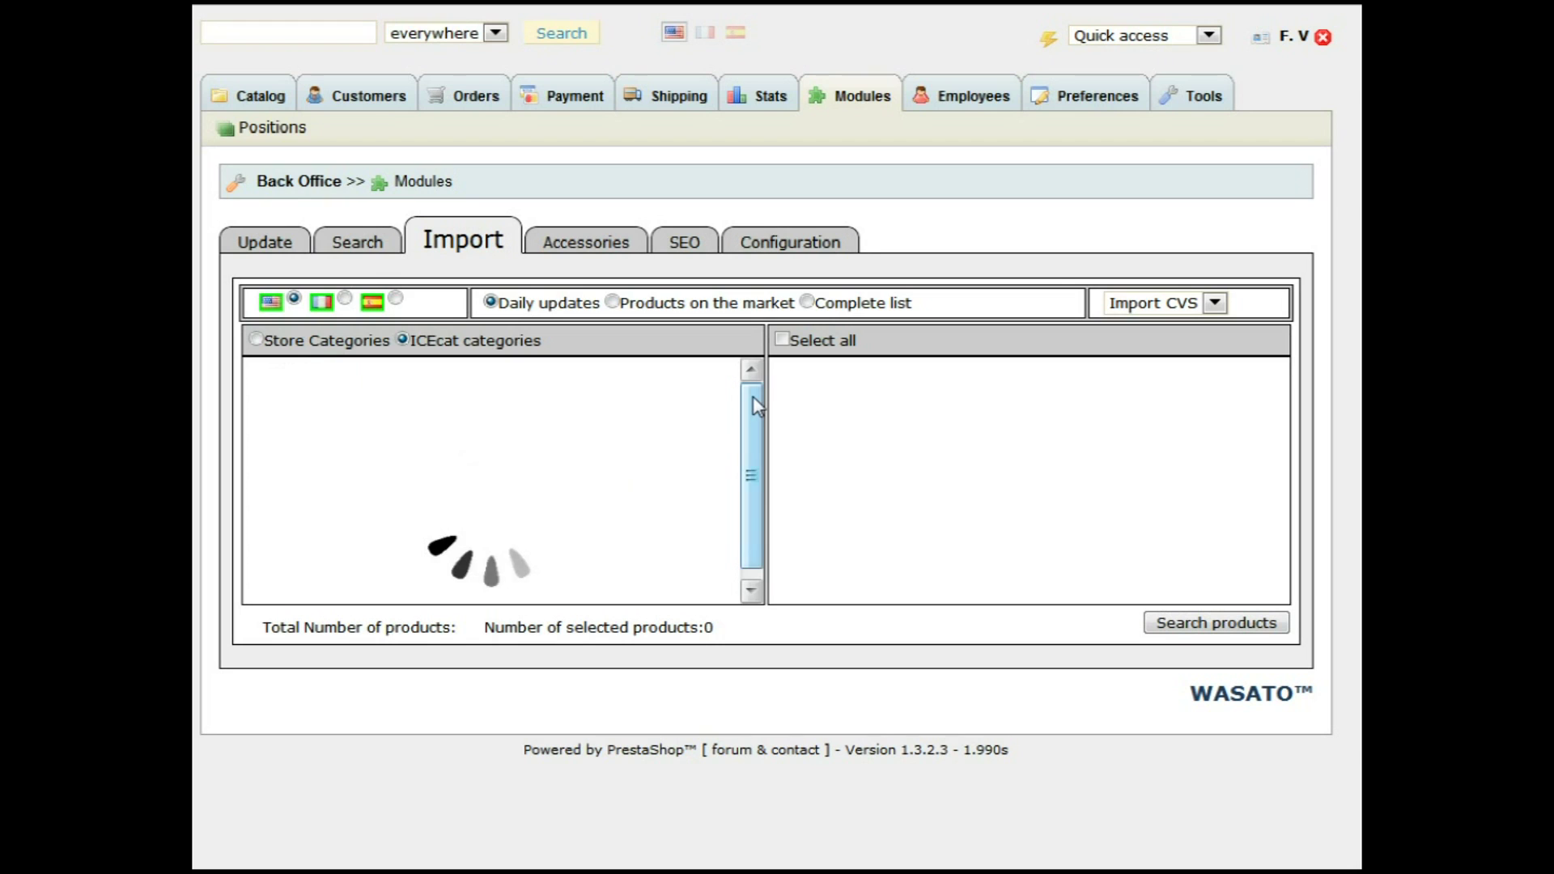
left_click_drag(753, 400, 753, 494)
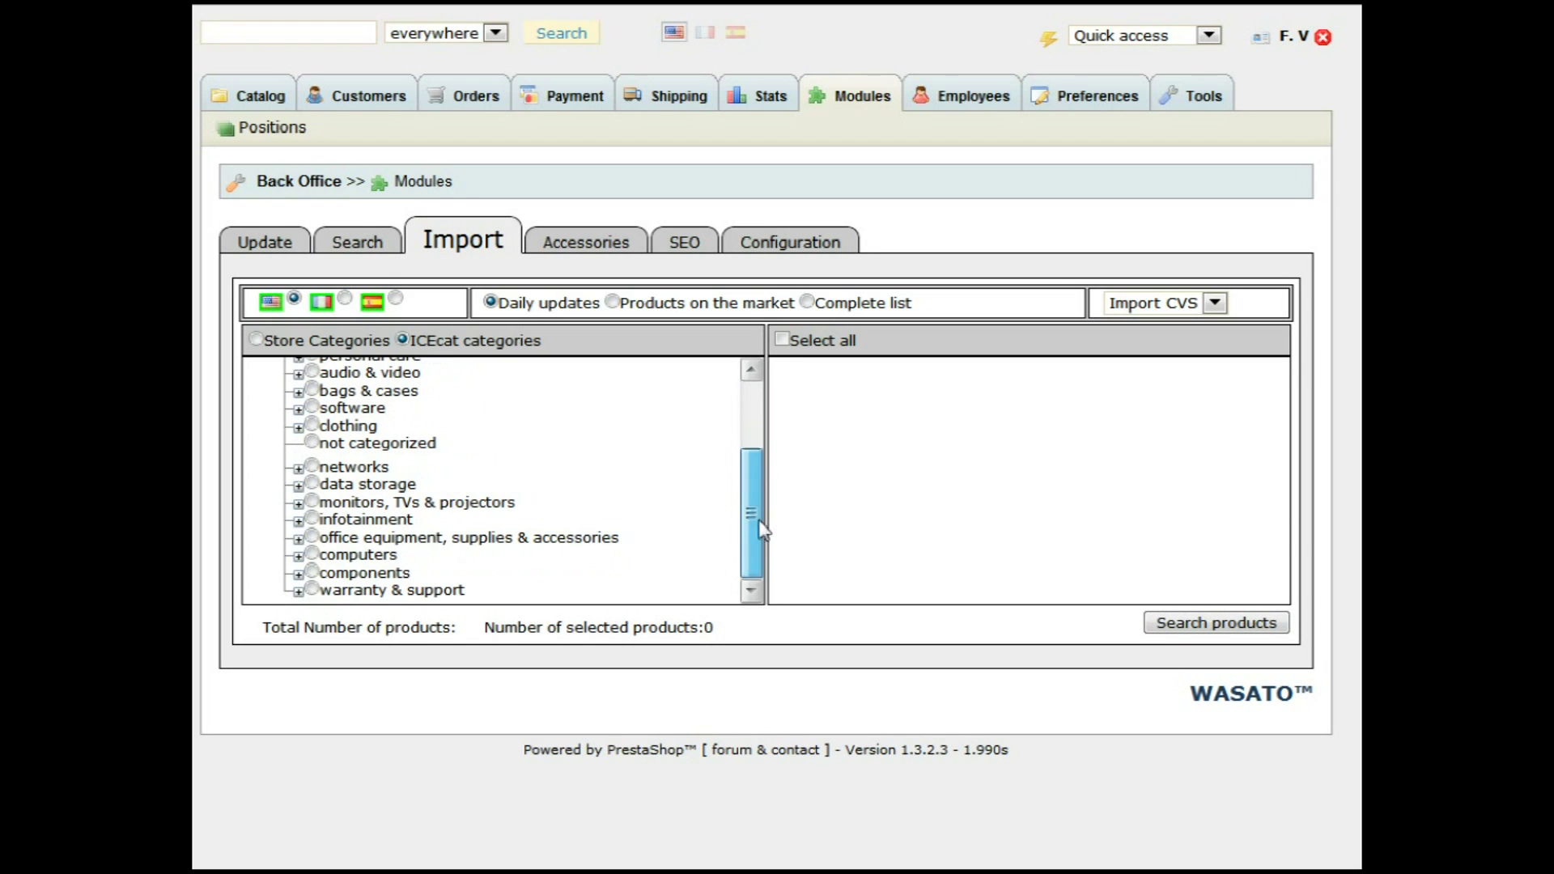
left_click(312, 556)
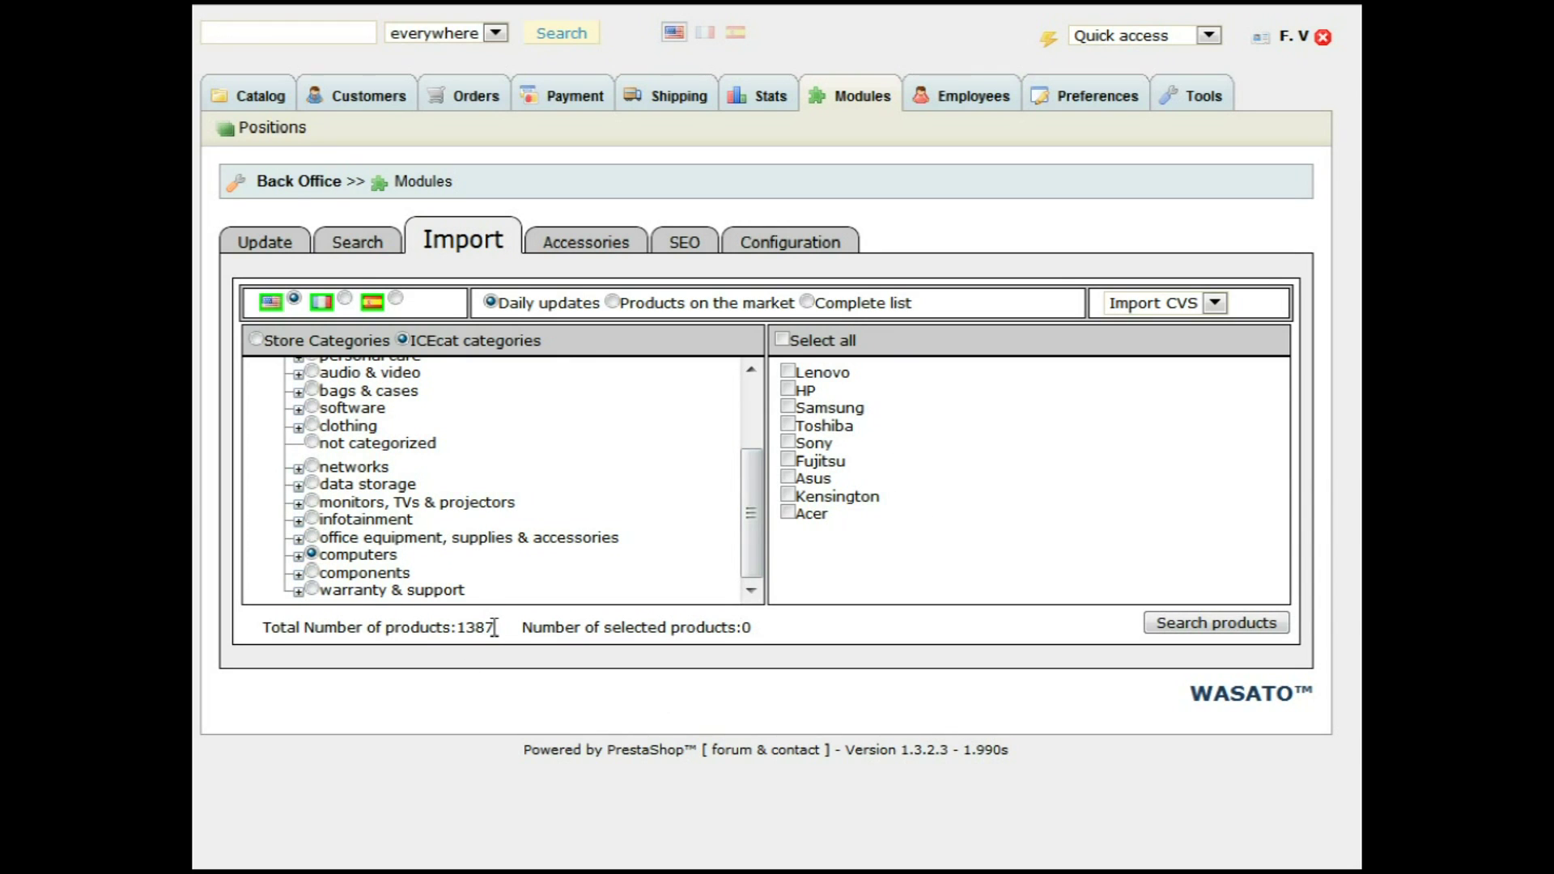
left_click_drag(495, 627, 471, 629)
left_click(783, 339)
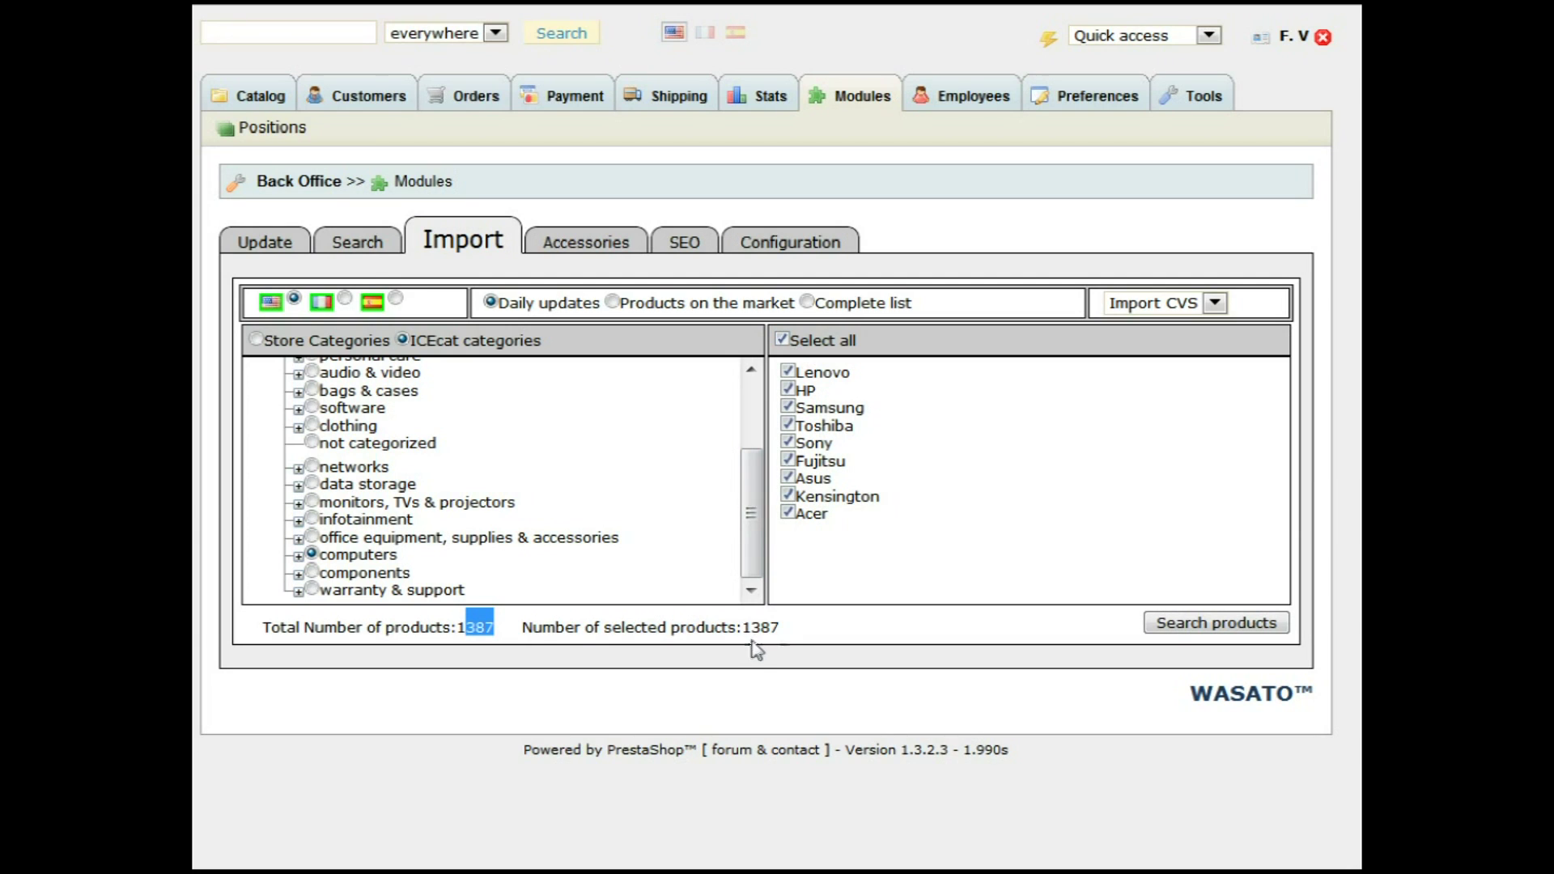
left_click(787, 390)
left_click(787, 442)
left_click(786, 495)
left_click(787, 494)
left_click(787, 441)
Step: Search for the computer products of the selected manufacturers and look through the product list
left_click(1245, 620)
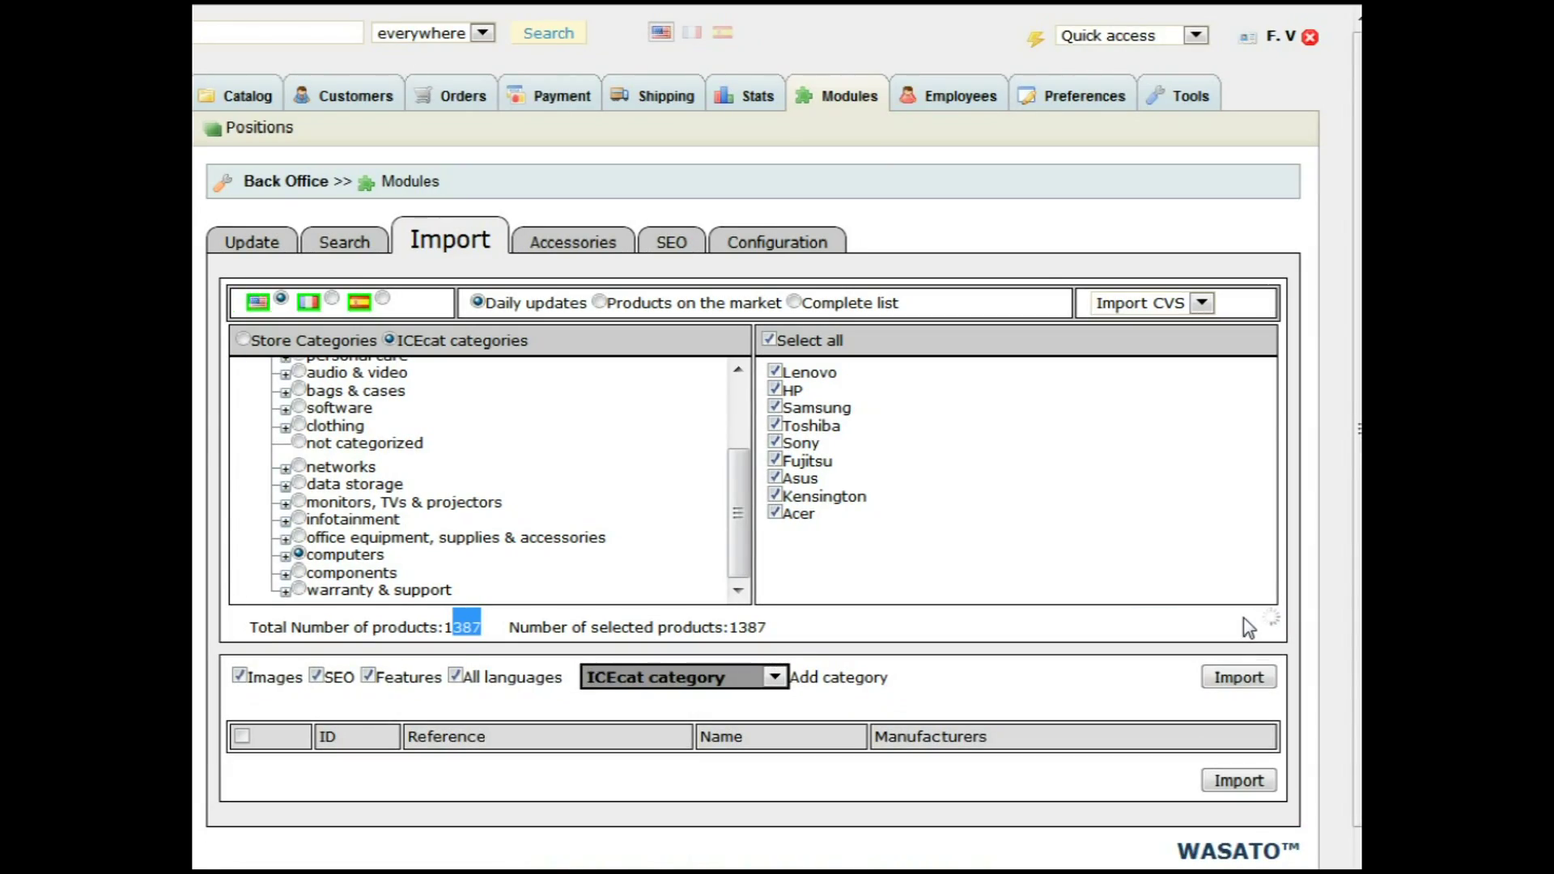
scroll(1244, 617, "down", 20)
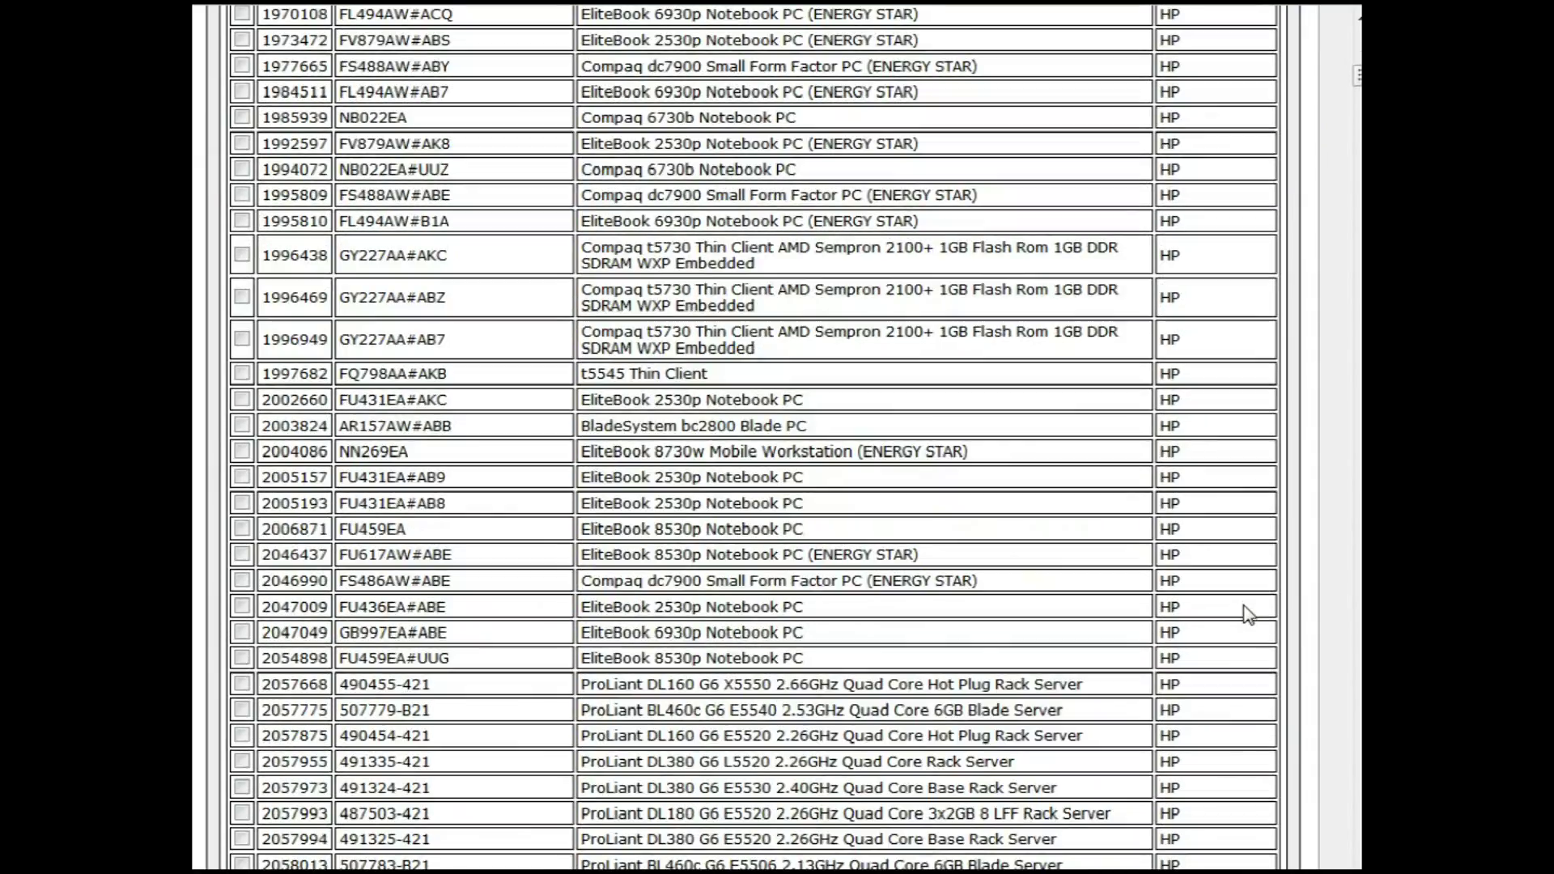
left_click_drag(1357, 81, 1359, 33)
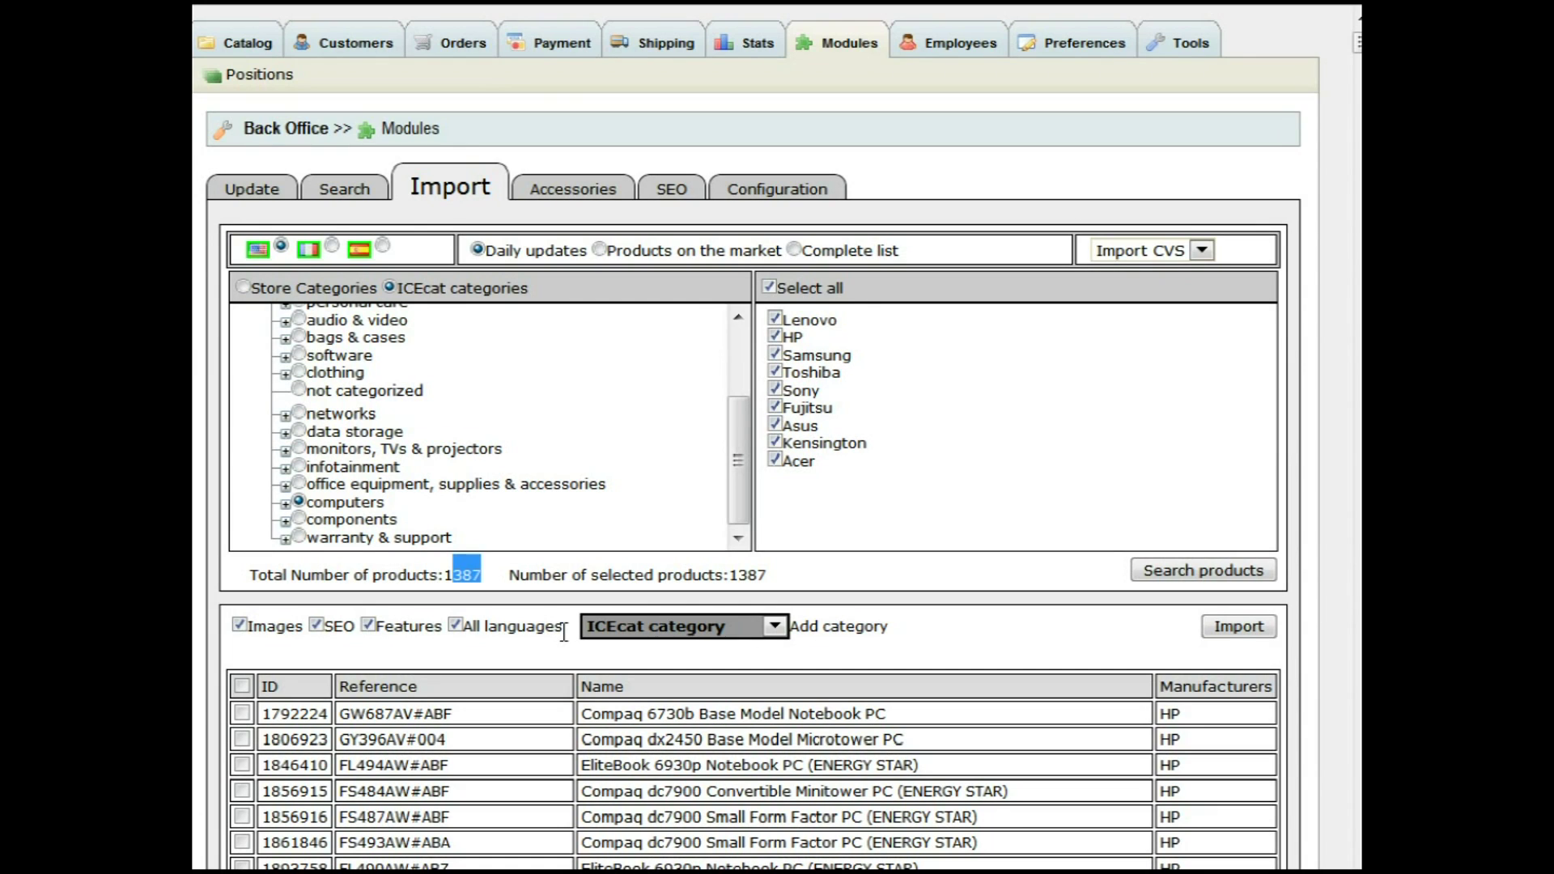
Step: Set the import options to include all languages and use ICEcat category as the destination category
left_click(457, 626)
left_click(457, 627)
left_click(737, 628)
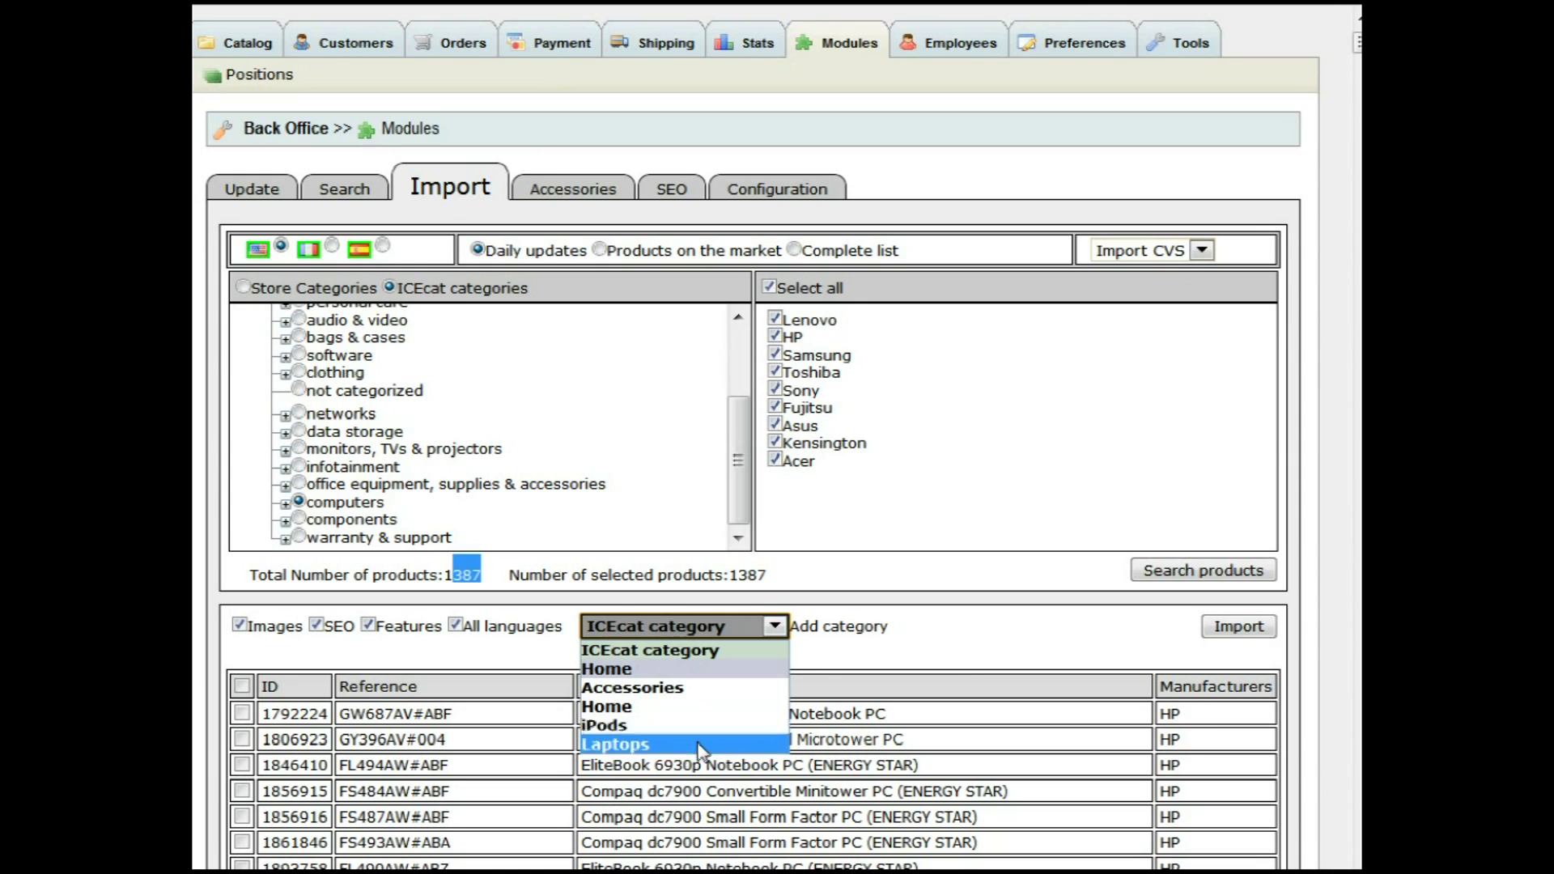
left_click(714, 651)
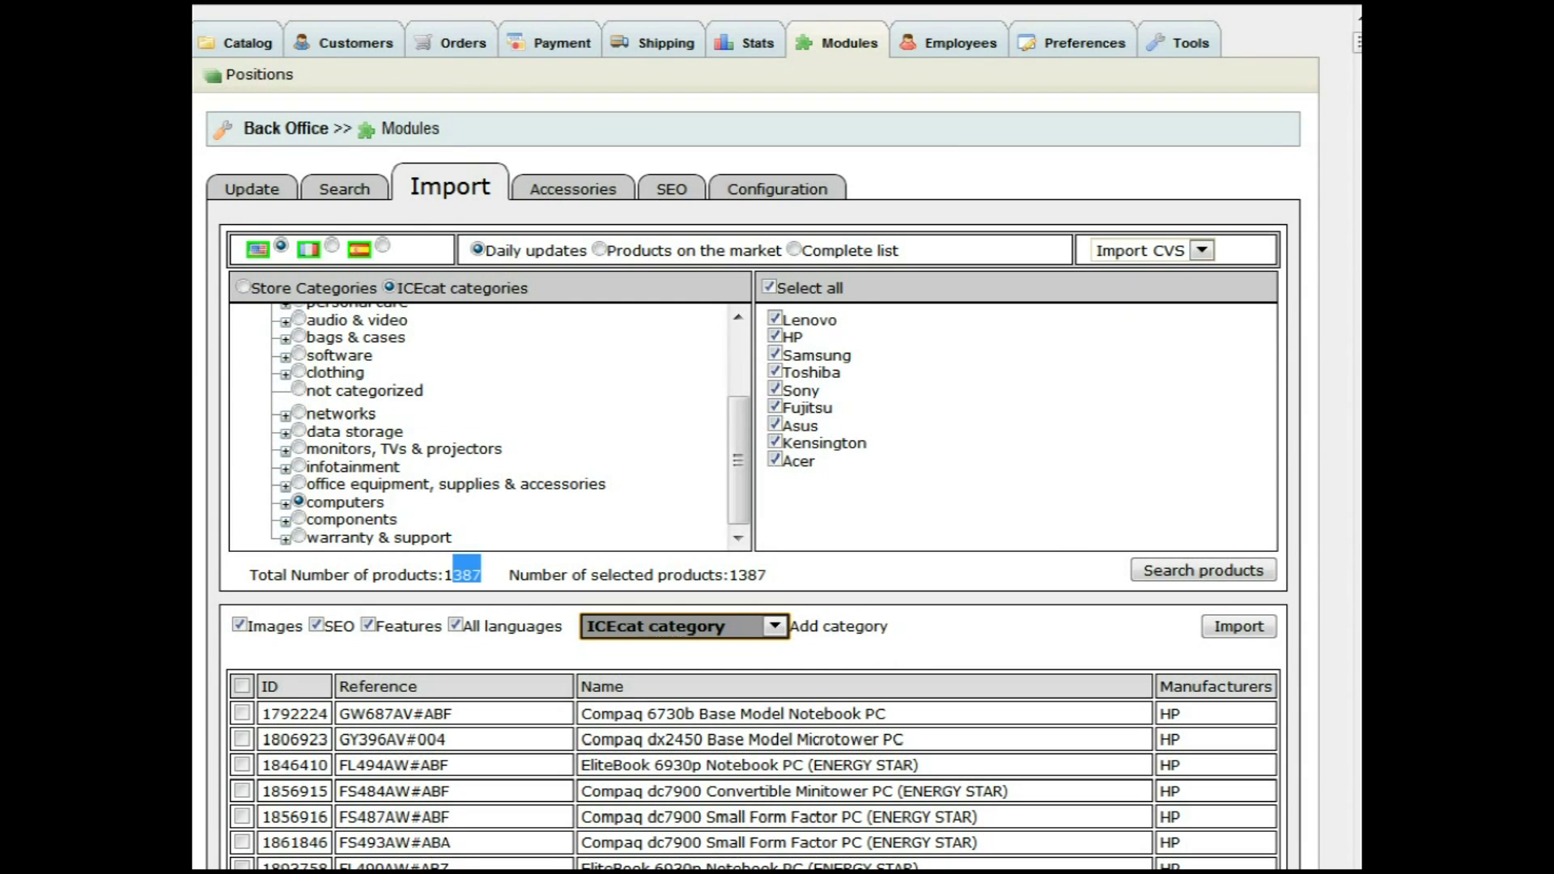
Step: Select products FL494AW#ABF, KY334AW#ABU, 515866-421 and GY227AA#AKC in the results and import them
left_click(241, 765)
scroll(243, 765, "down", 5)
left_click(241, 762)
scroll(245, 769, "down", 5)
left_click(243, 791)
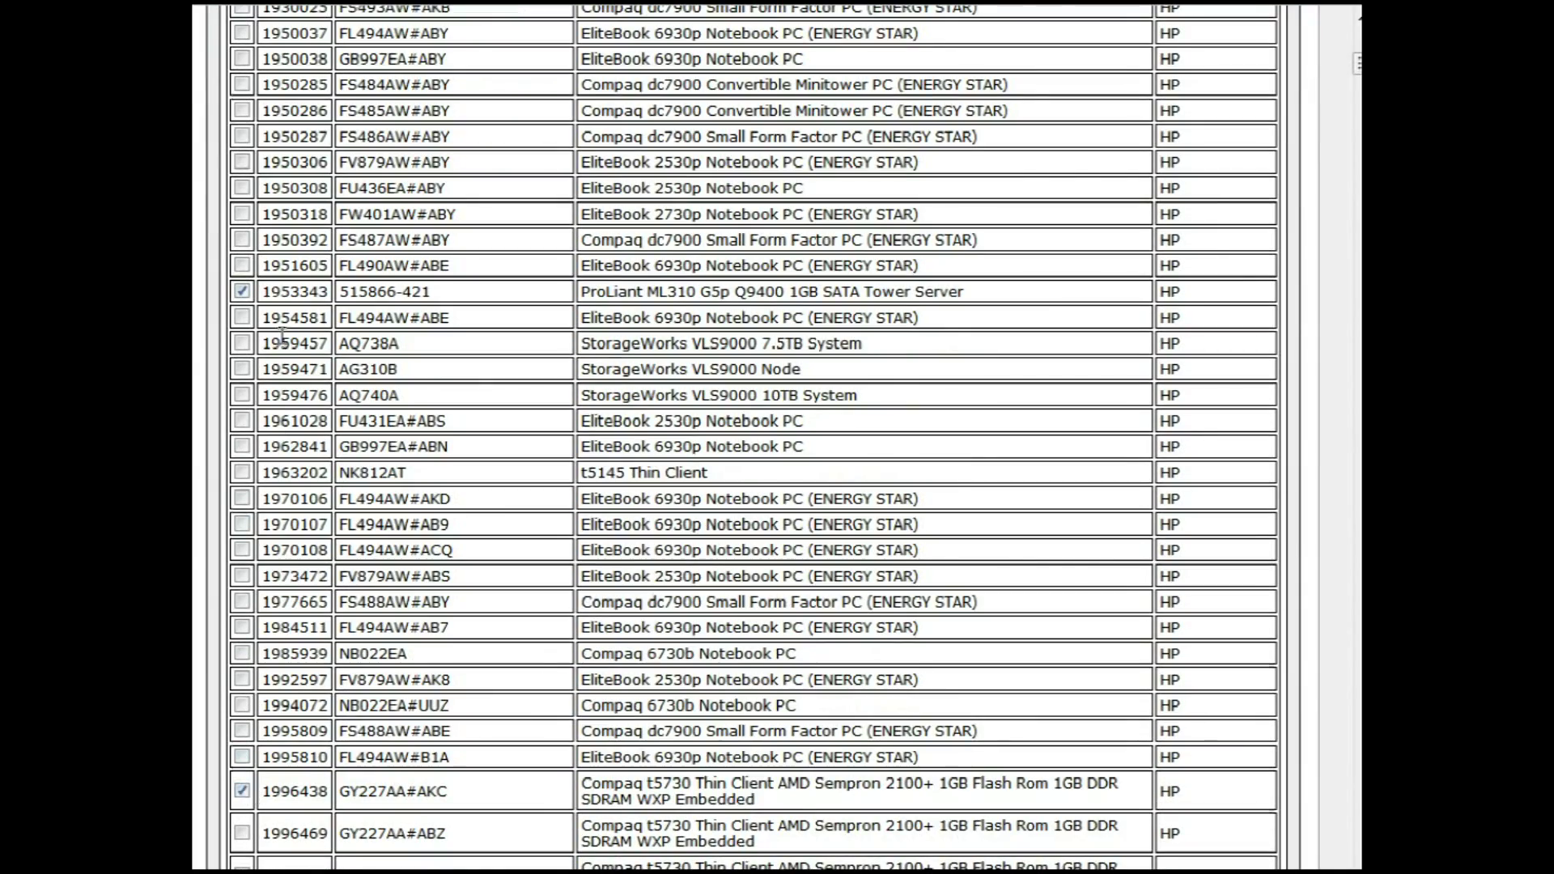
scroll(247, 789, "up", 4)
scroll(251, 308, "up", 7)
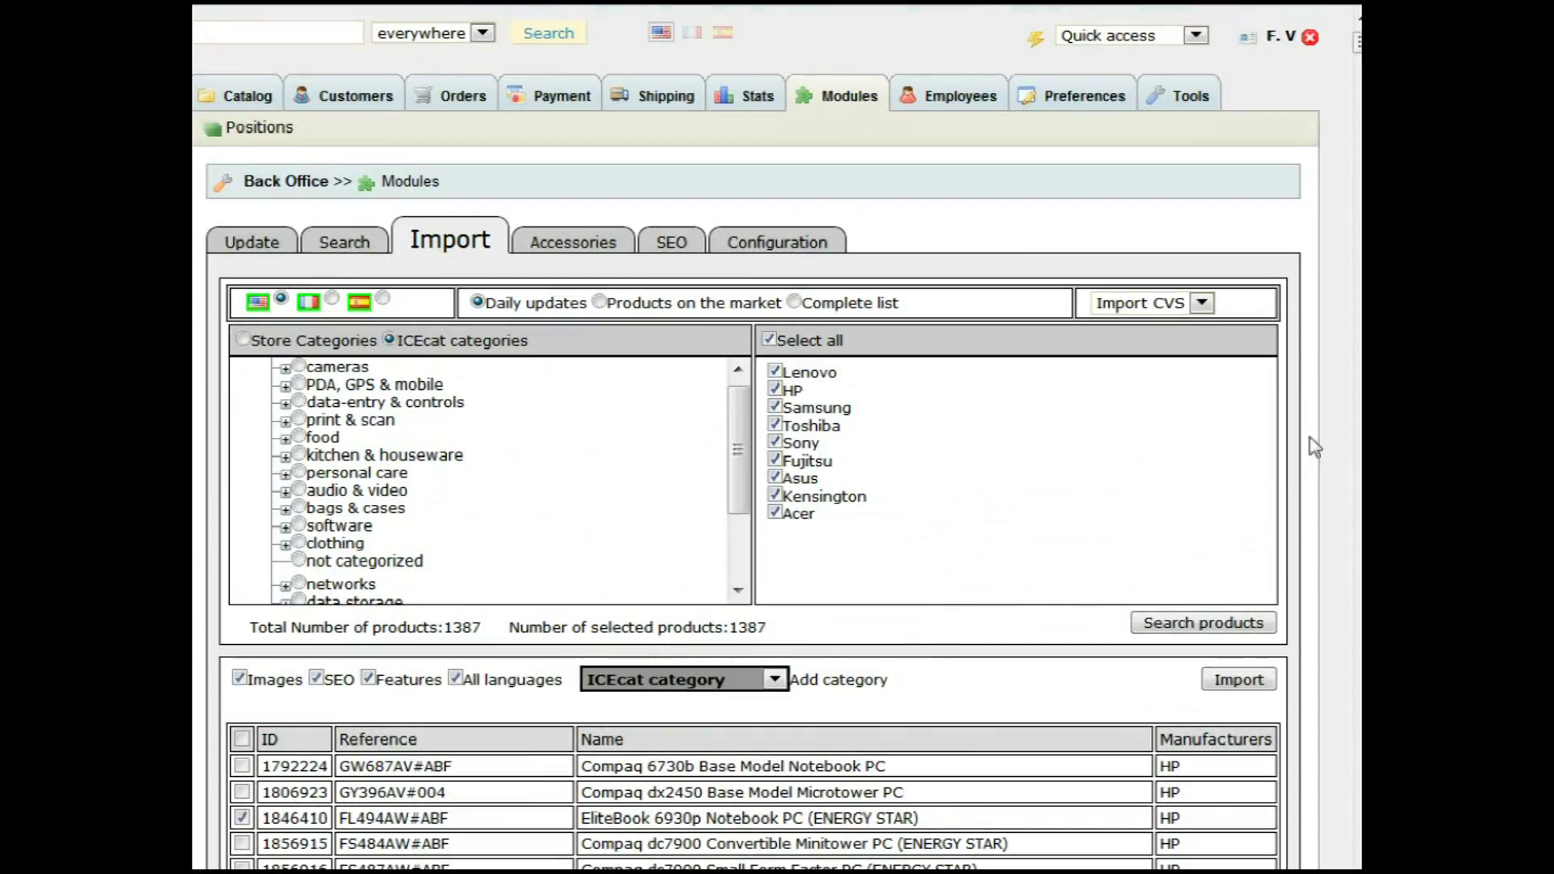
left_click(1238, 679)
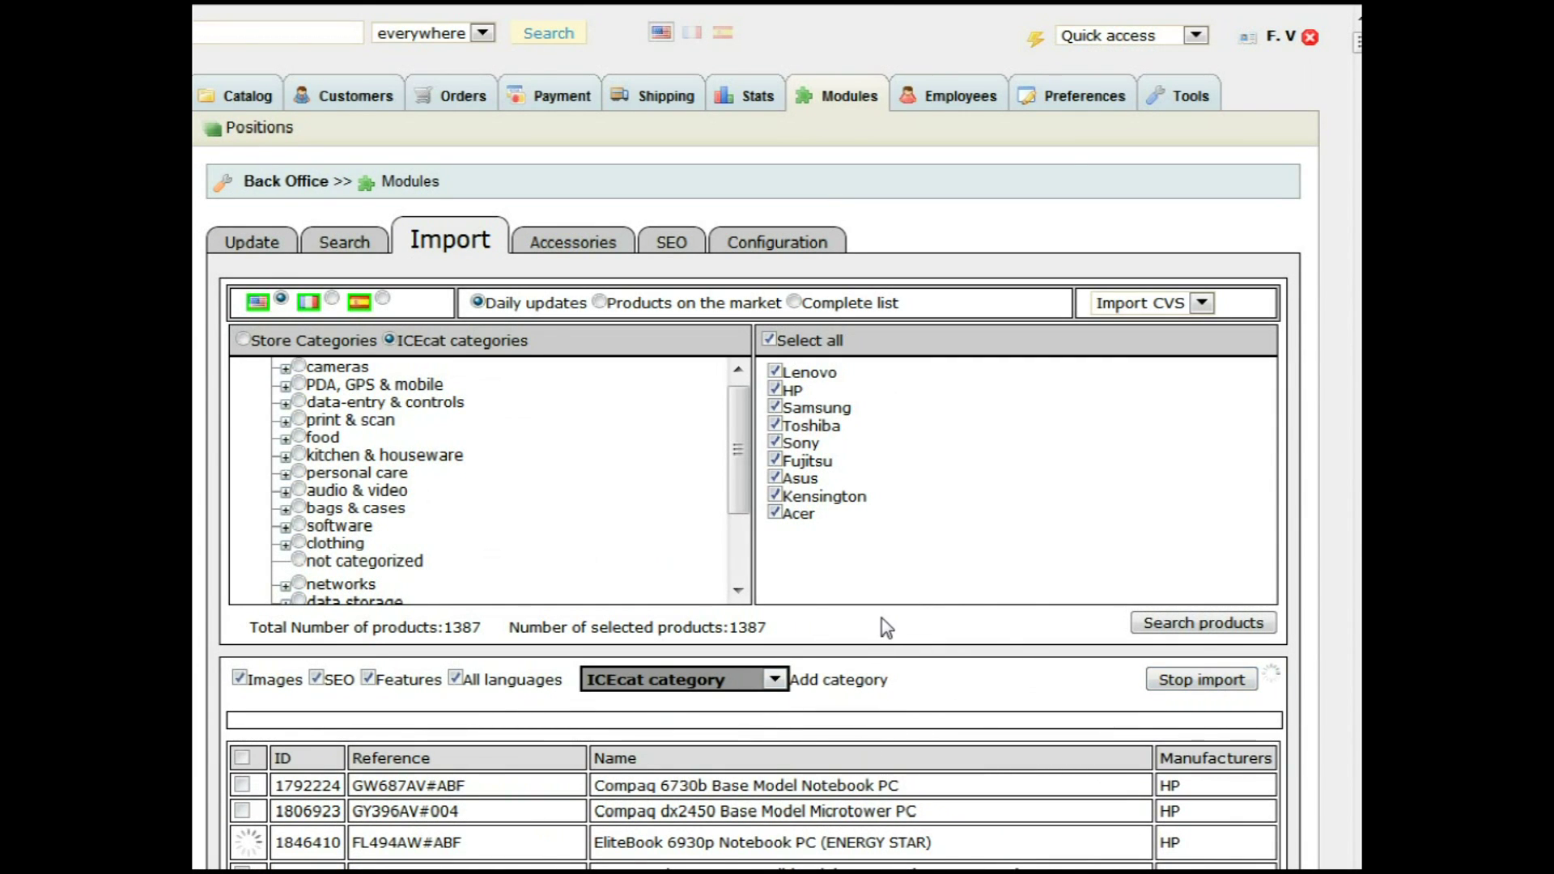
Step: Follow the import progress, and switch to the file explorer to open the wicecat module's logs folder
scroll(884, 626, "down", 1)
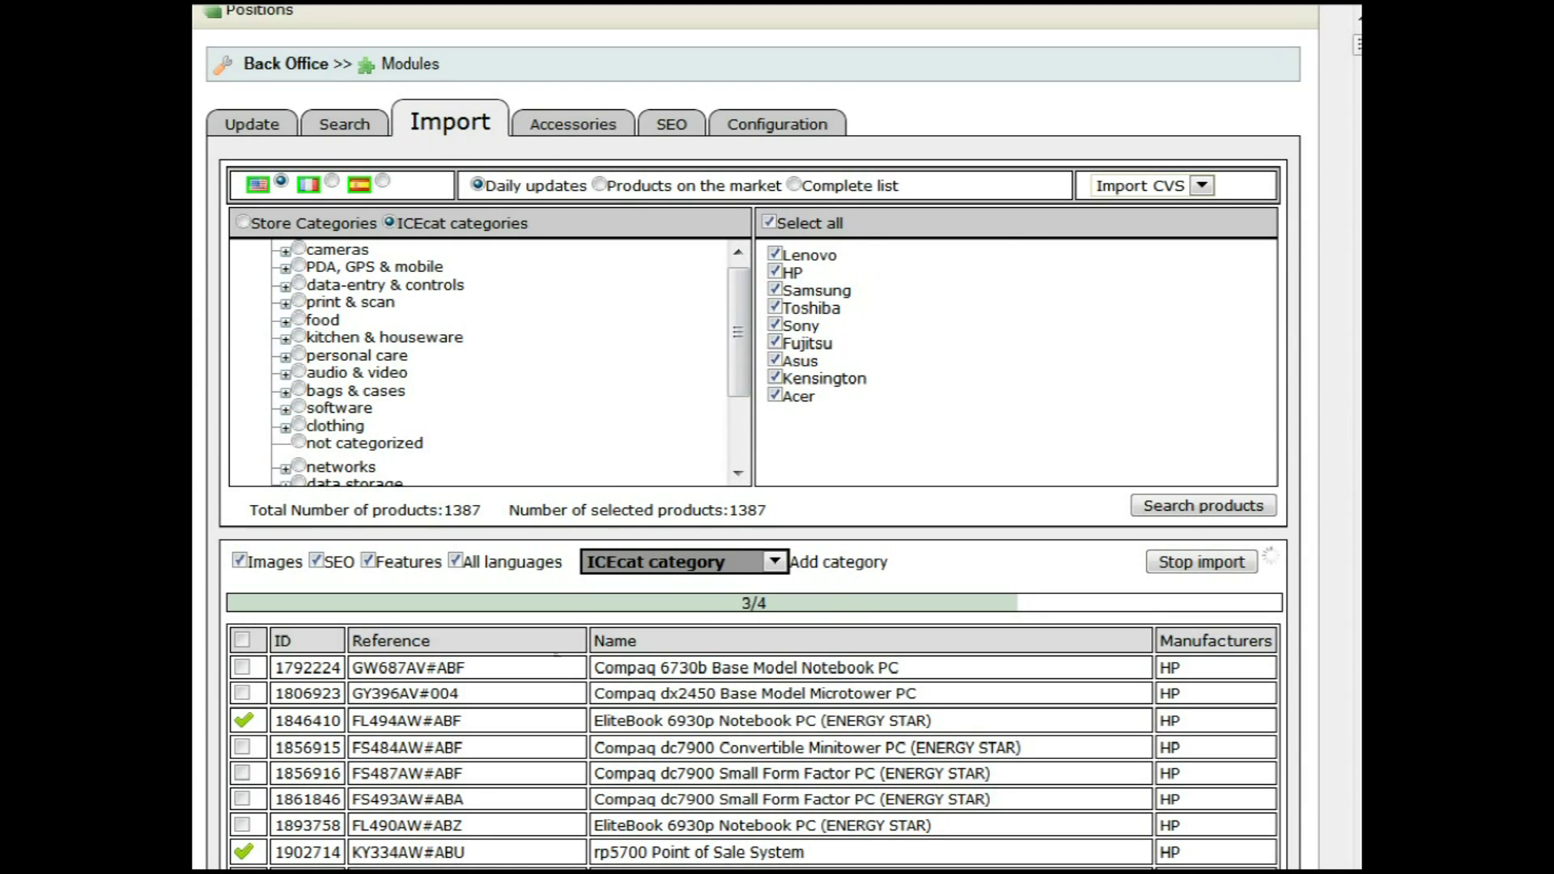
key("alt+Tab")
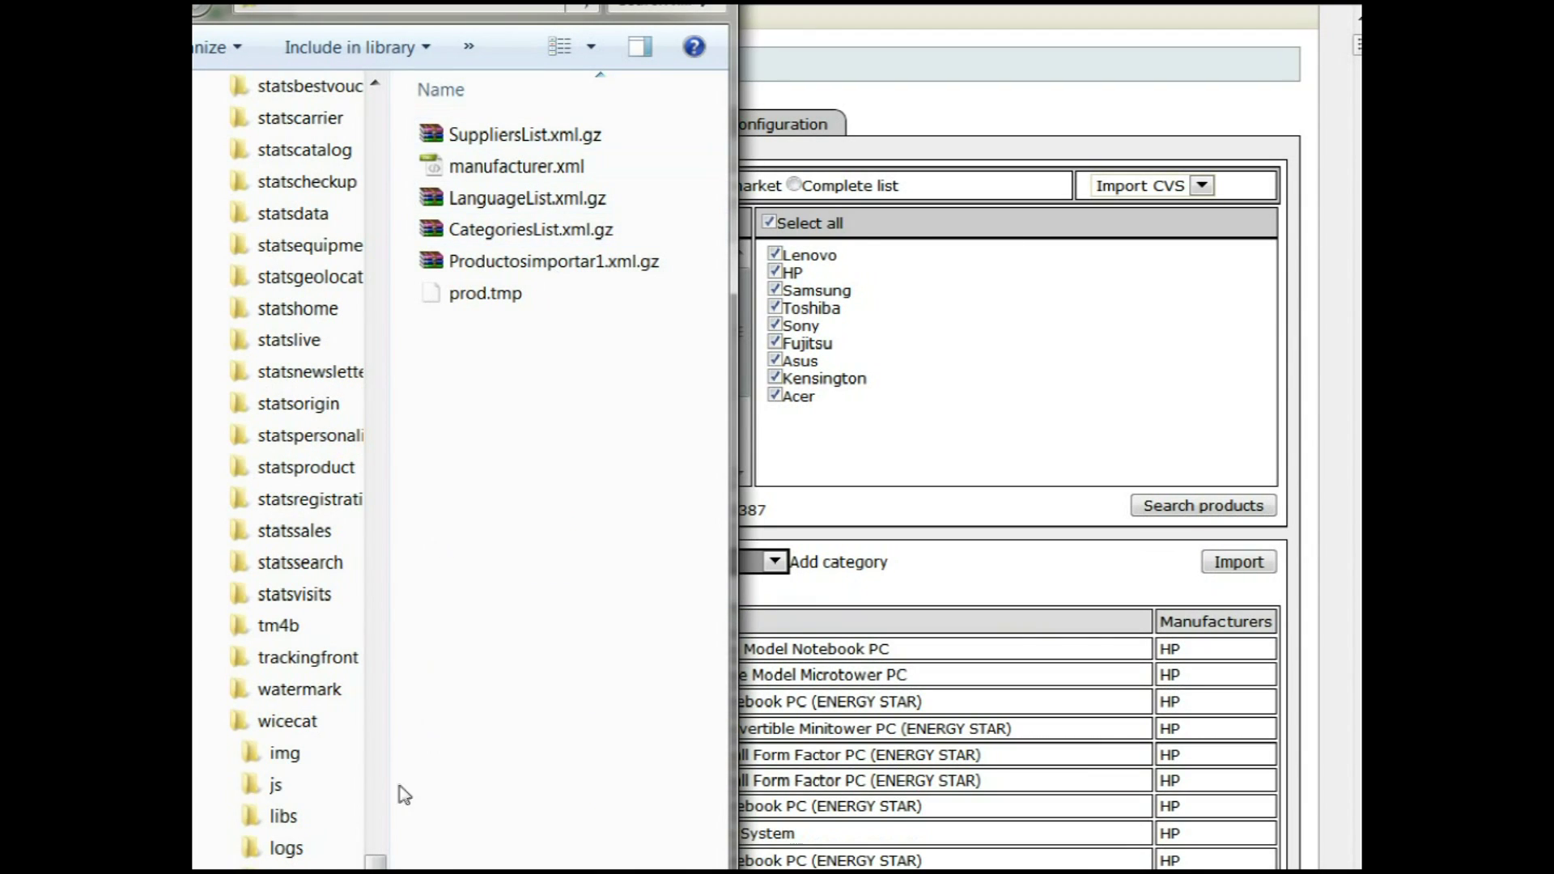
left_click(309, 859)
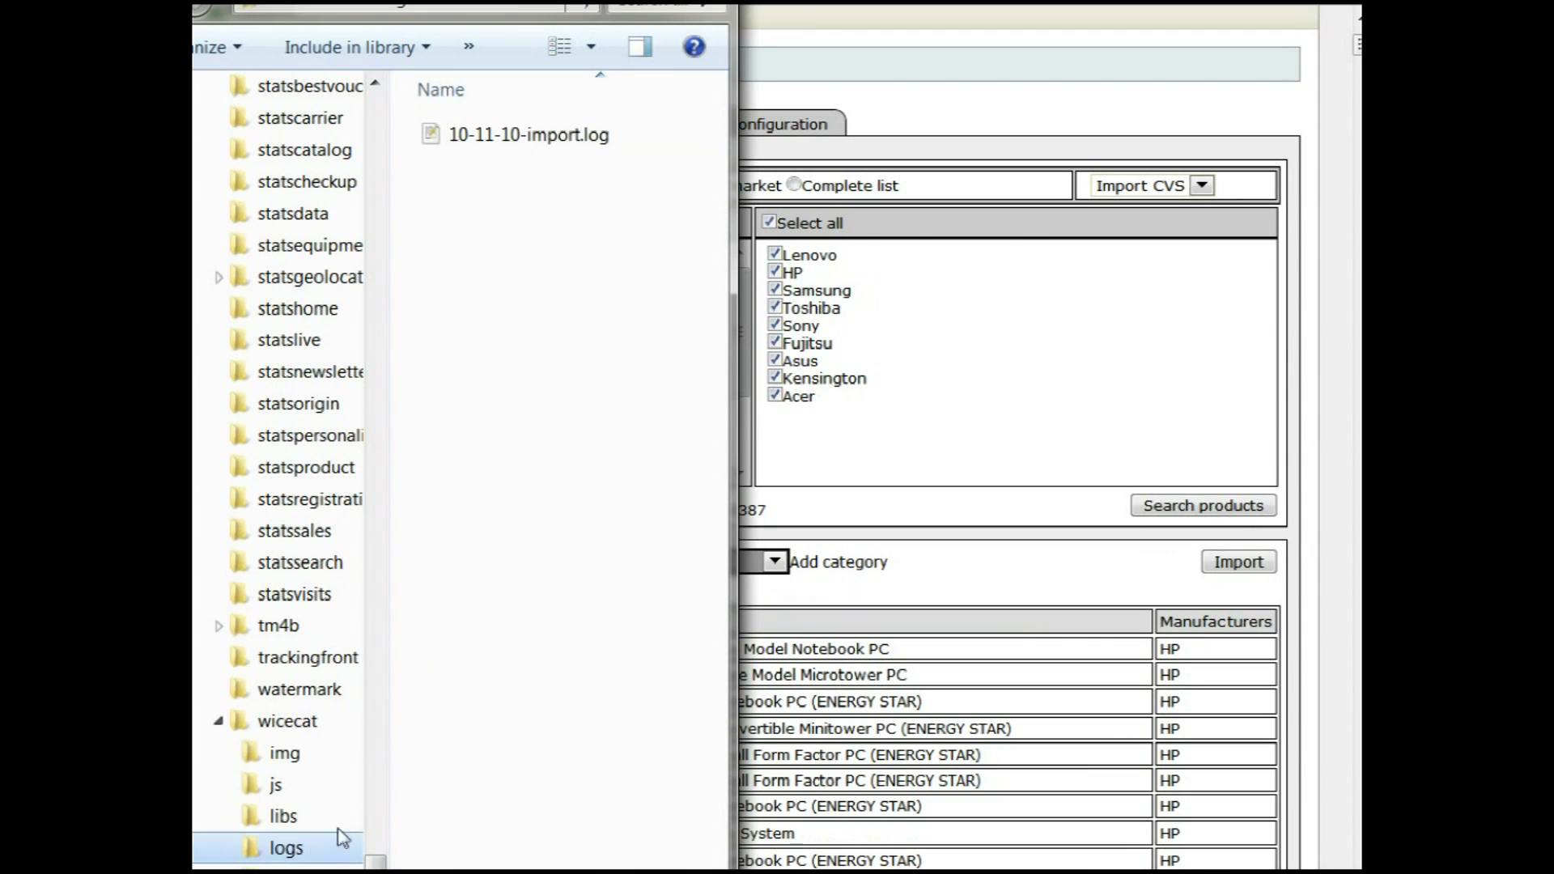
Step: Open 10-11-10-import.log, check the import entries for the four HP products, and return to the shop back office
double_click(543, 146)
left_click(1354, 647)
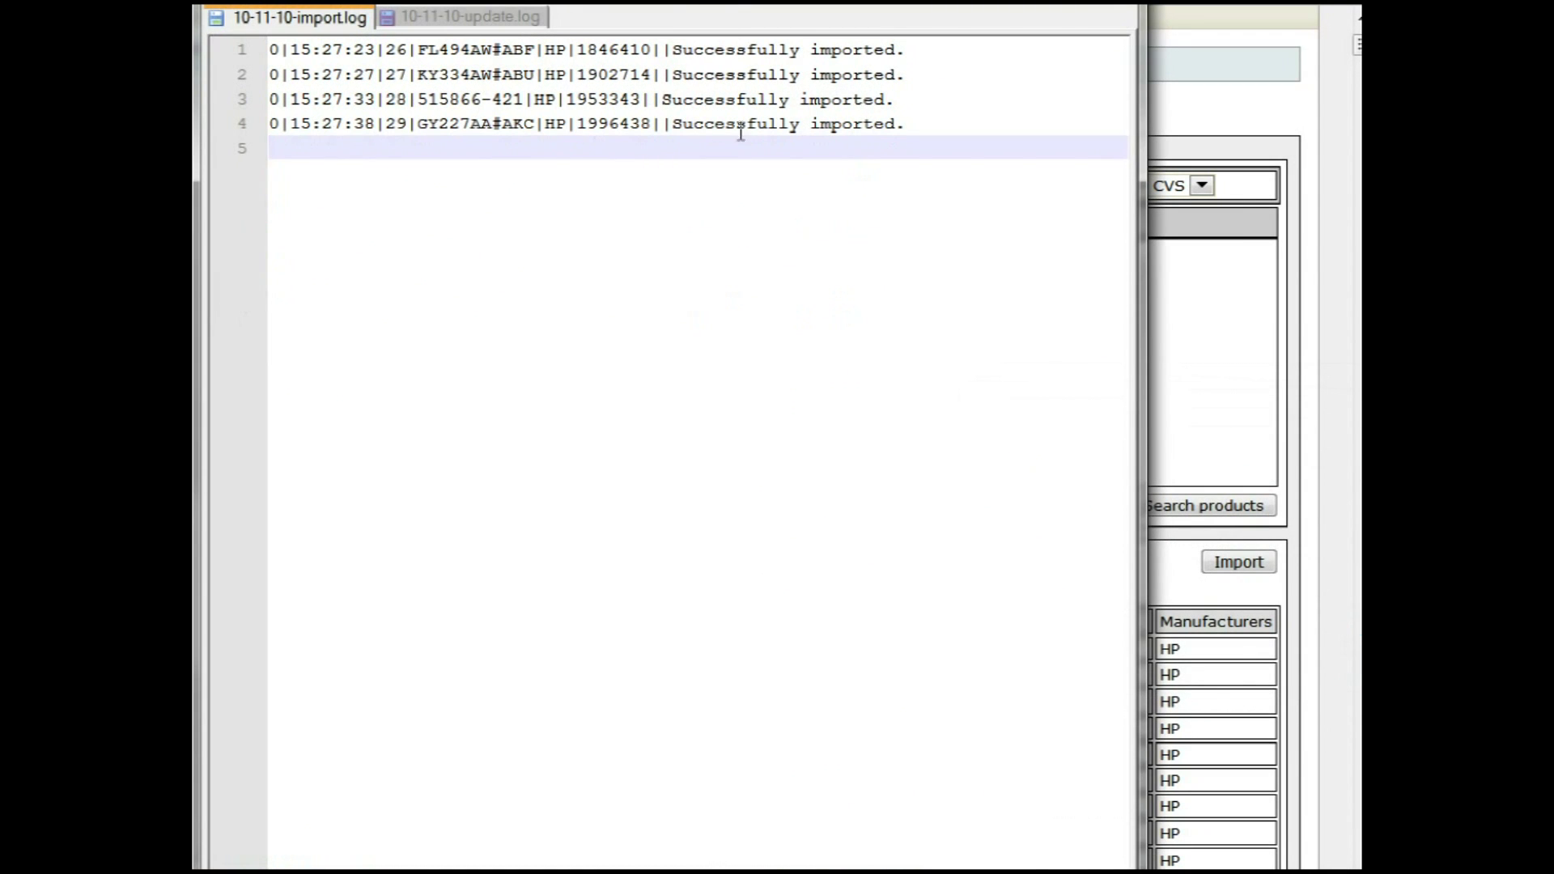
left_click_drag(904, 124, 268, 50)
left_click(413, 179)
left_click(1339, 402)
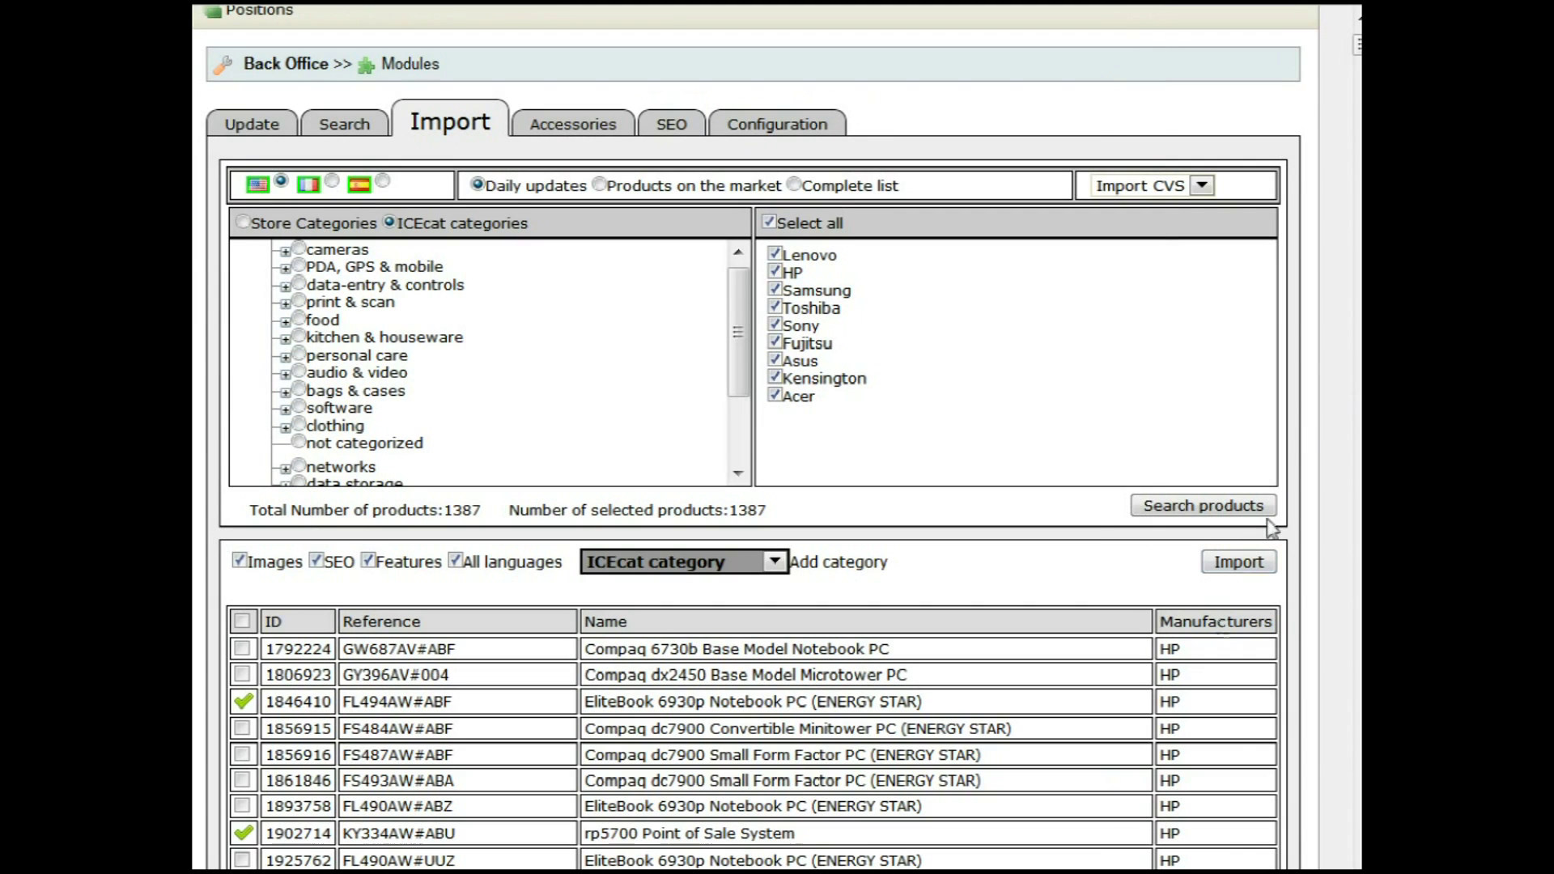
Step: Show the import tree by store categories, expand computers, and check thin clients/blade PCs and Point Of Sale terminals
scroll(805, 585, "down", 4)
scroll(805, 584, "down", 12)
scroll(807, 569, "up", 20)
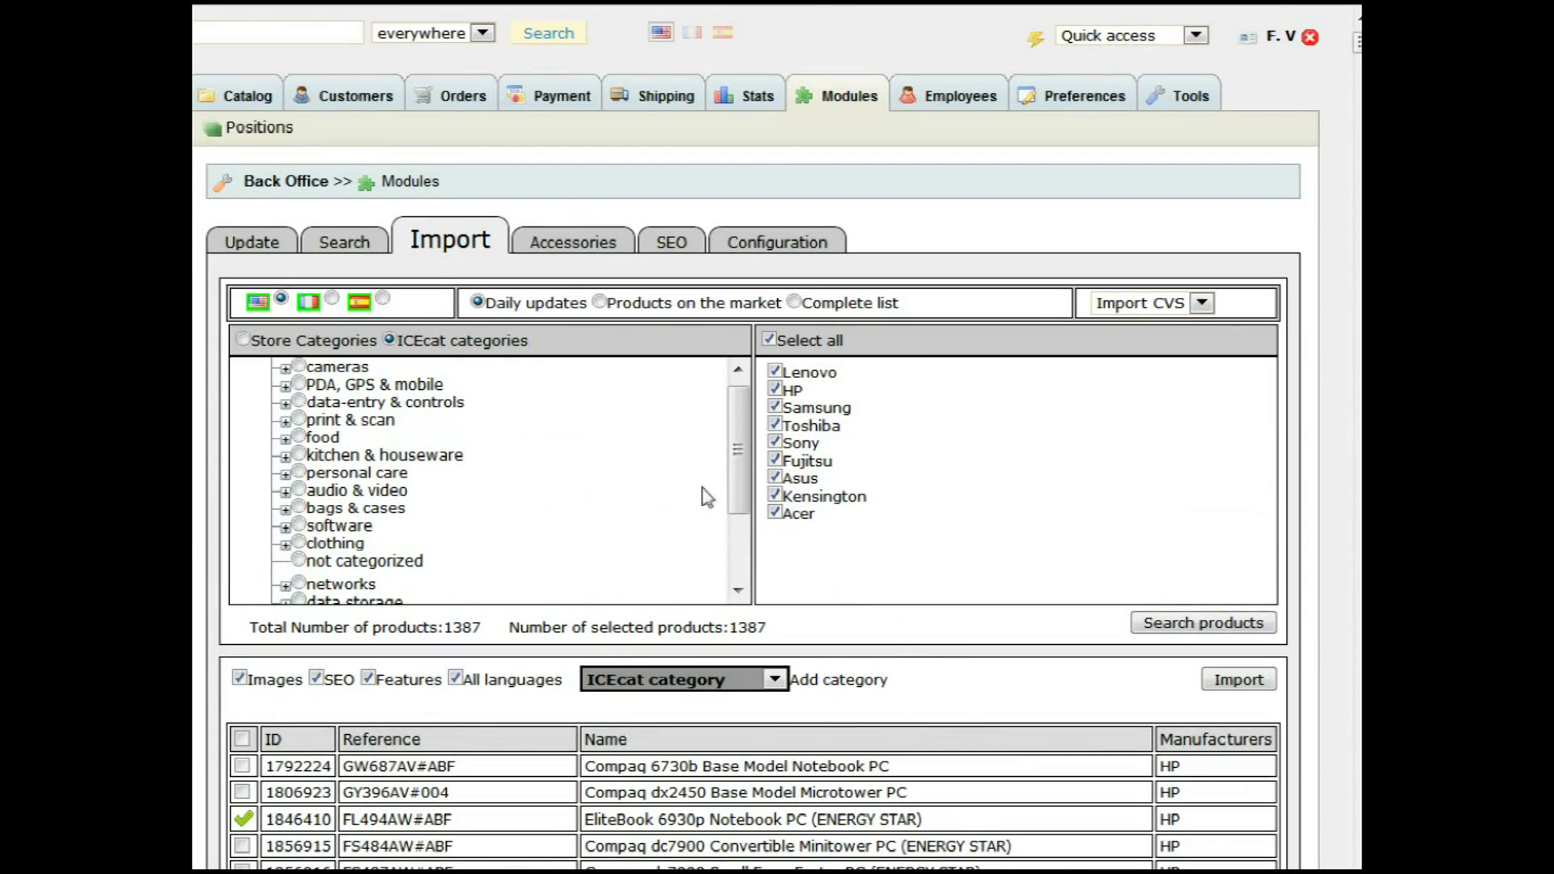
left_click(243, 339)
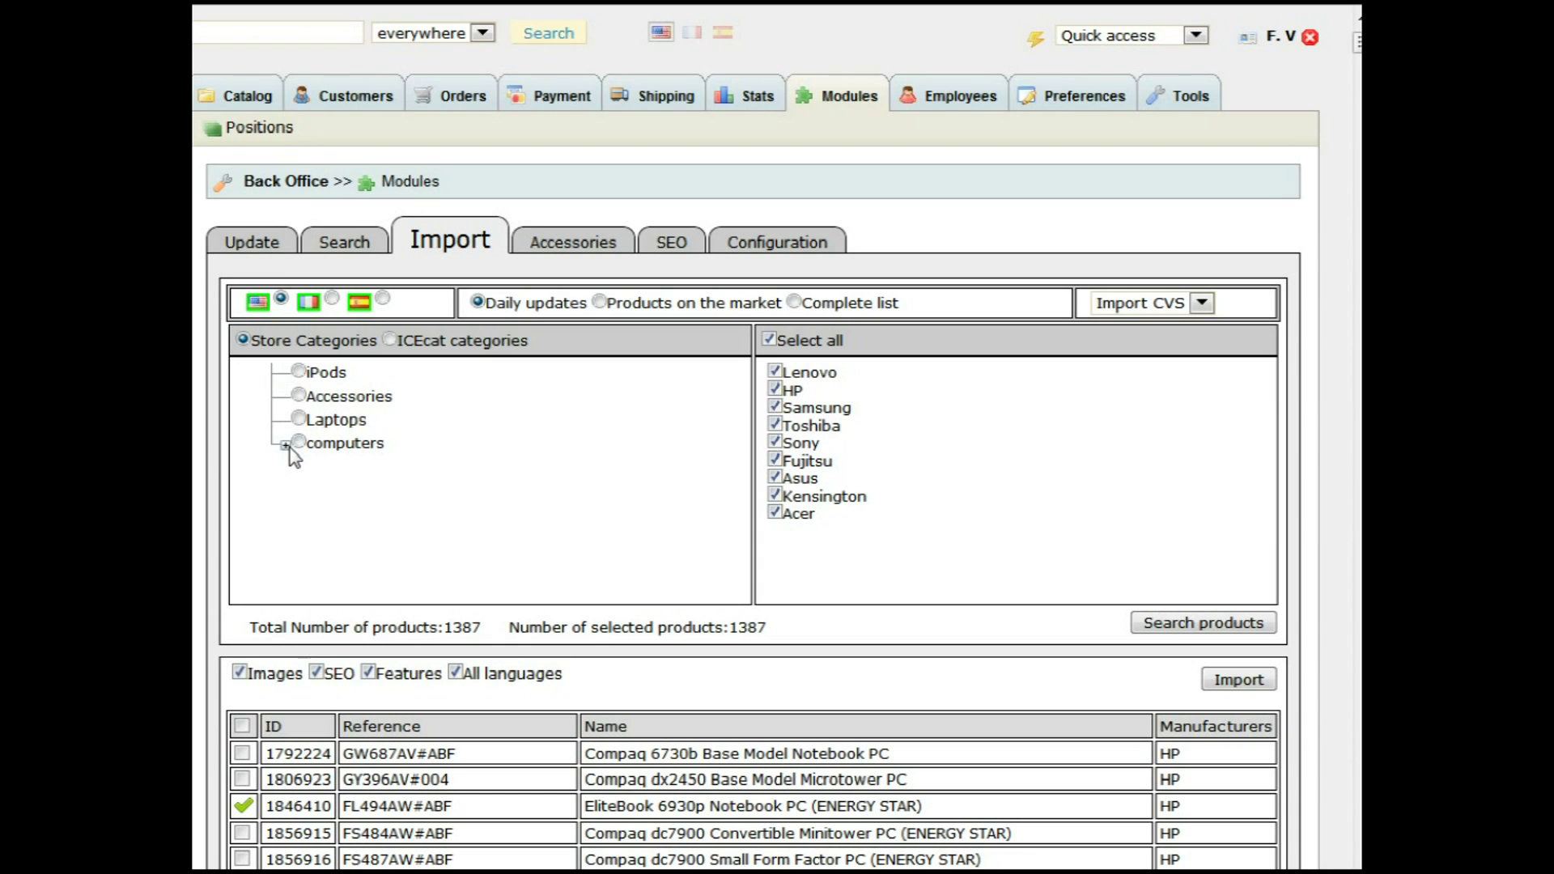
left_click(288, 447)
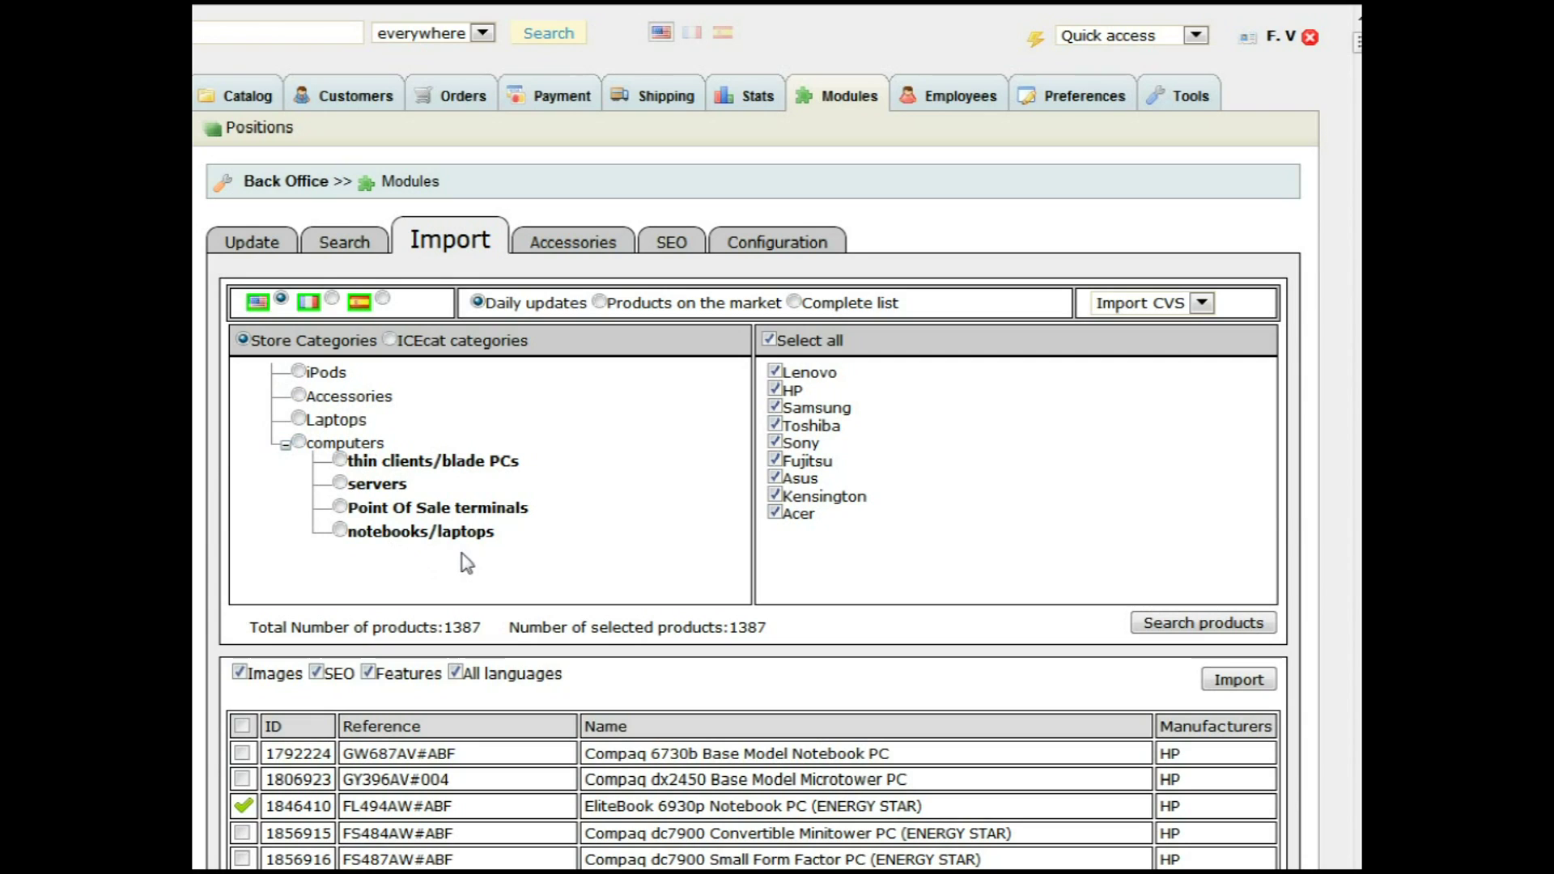
left_click(340, 459)
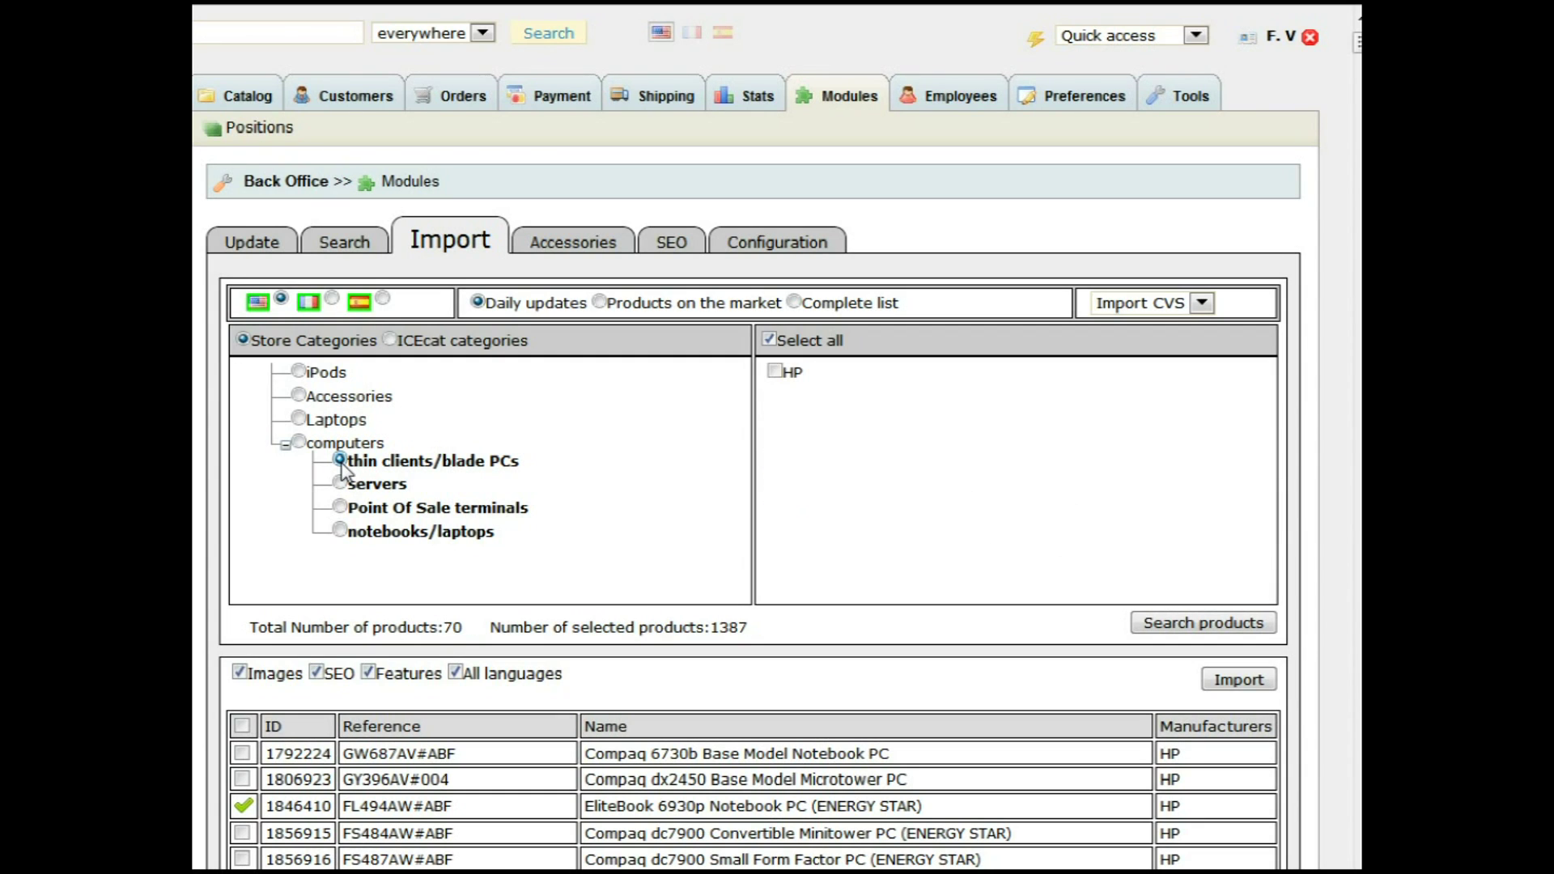
left_click(340, 507)
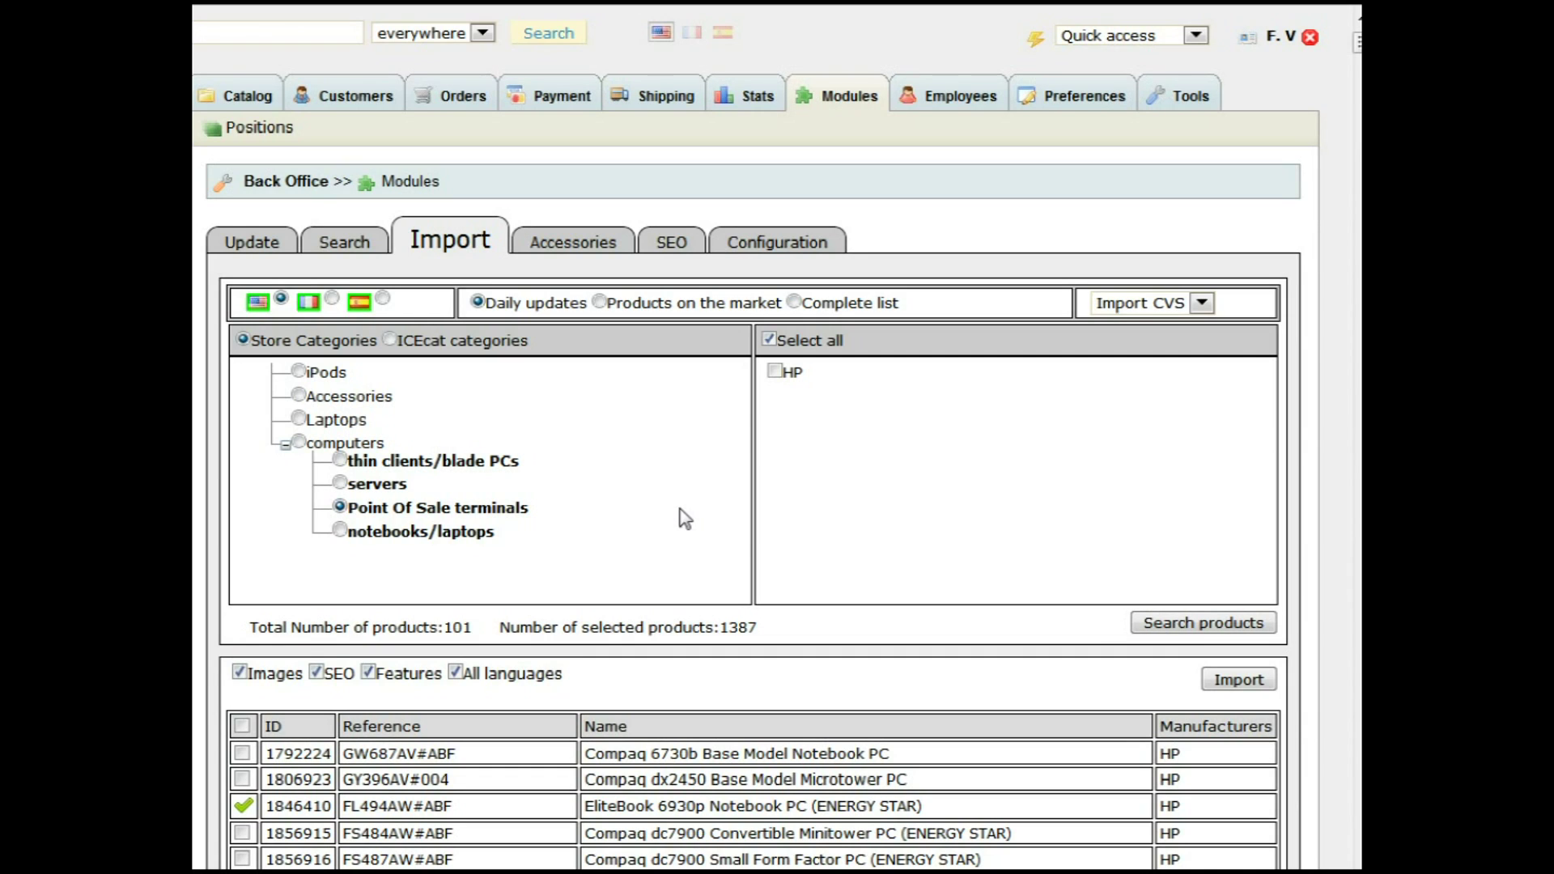
Step: Search for all shop products in the module's update section and look through the list
left_click(269, 257)
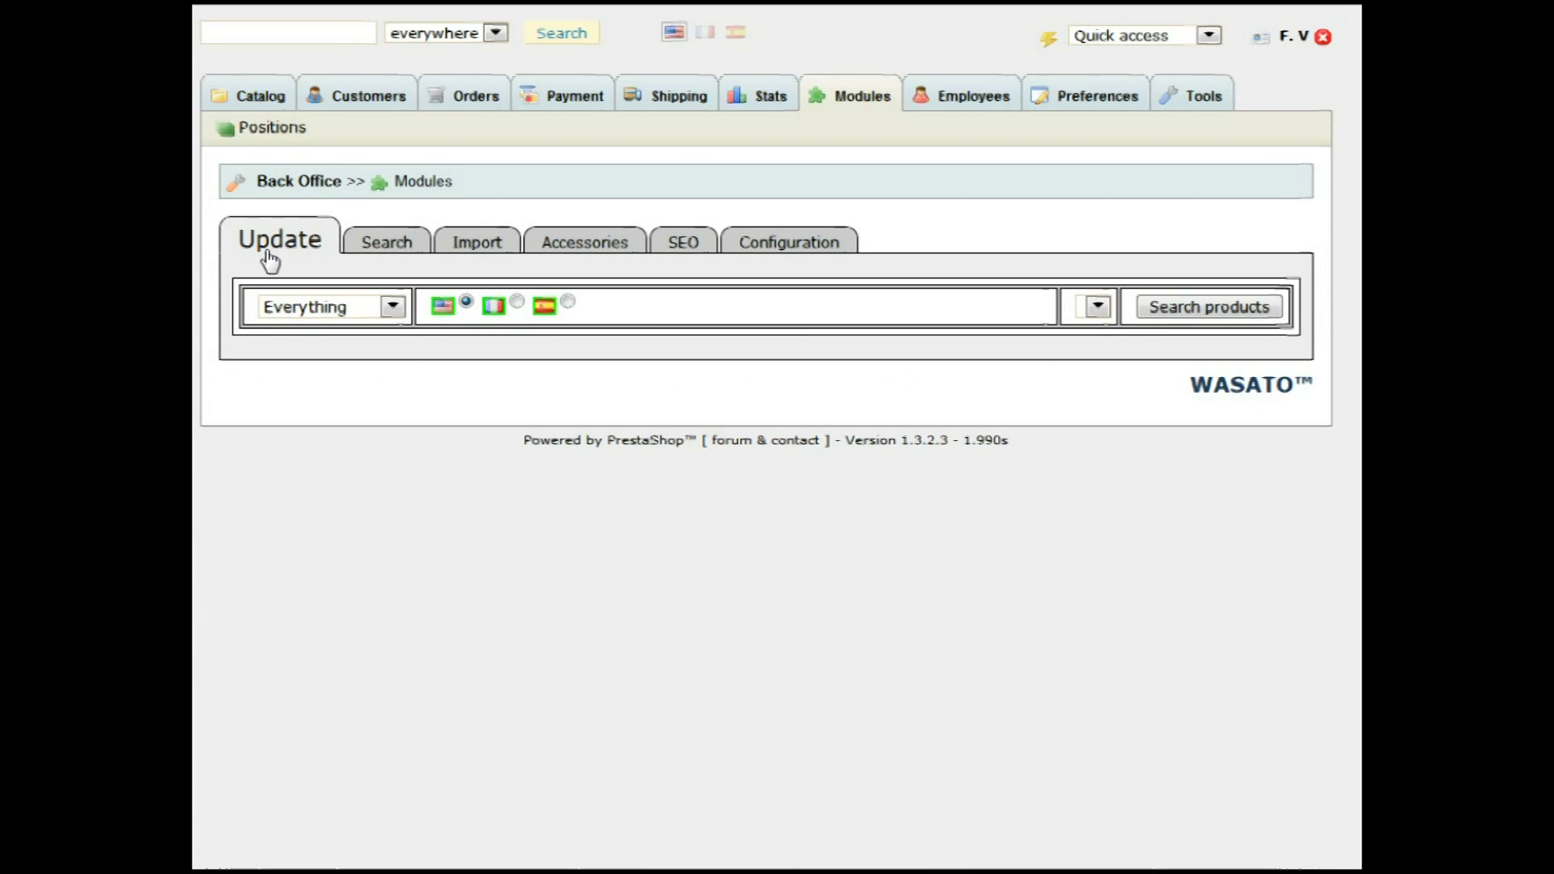
left_click(1210, 308)
scroll(1039, 716, "down", 3)
scroll(1038, 717, "up", 3)
scroll(1045, 697, "down", 3)
scroll(1044, 698, "up", 3)
Step: Filter the products to update by manufacturer HP, run the search, and select all the listed products
left_click(378, 307)
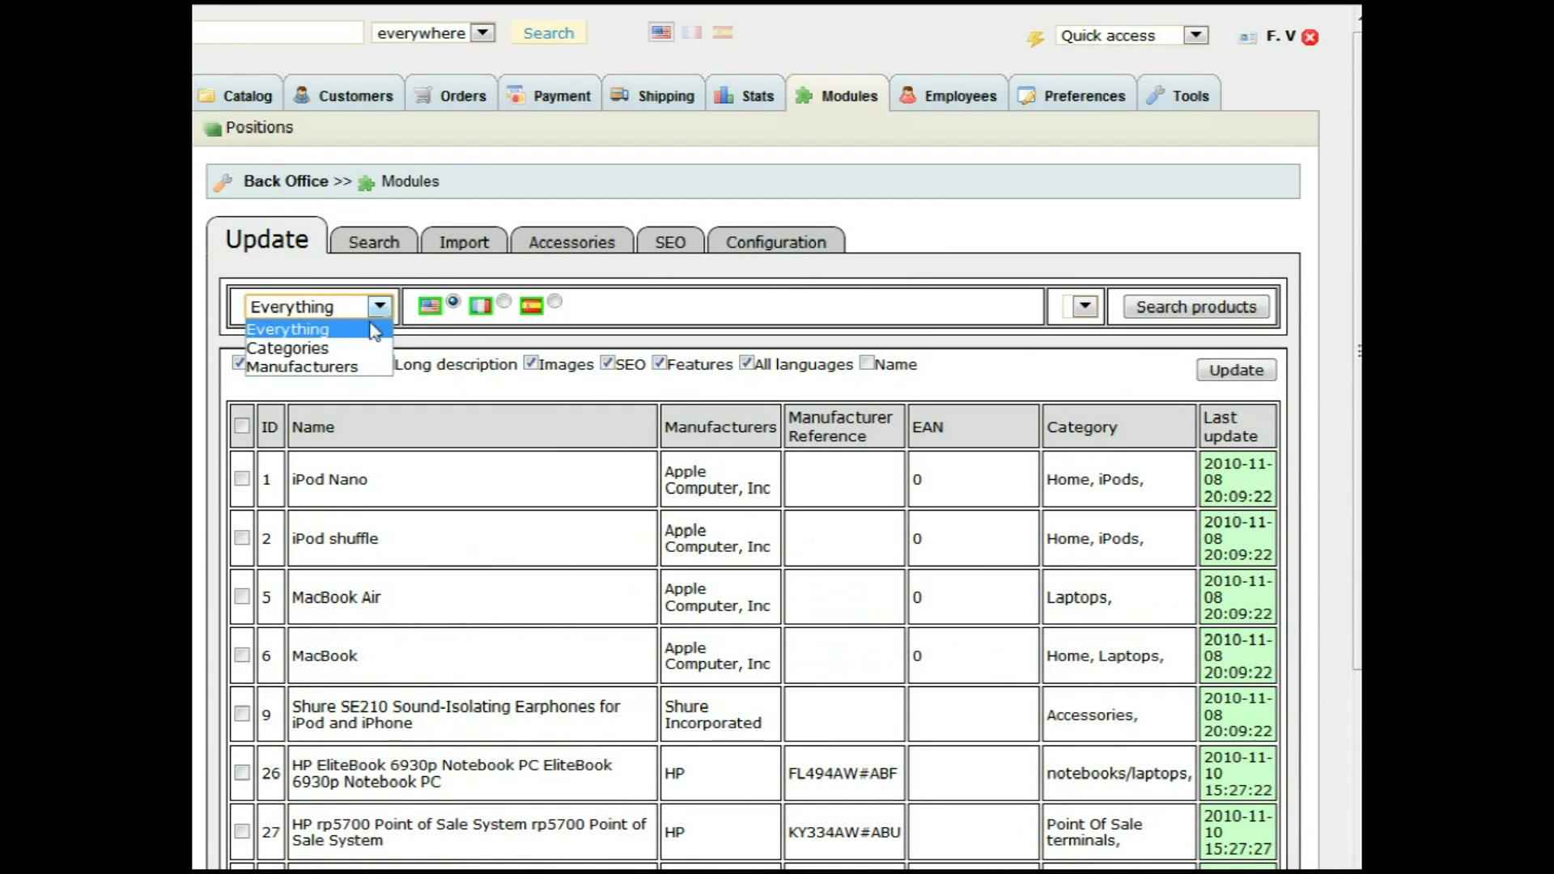
left_click(340, 367)
left_click(1085, 308)
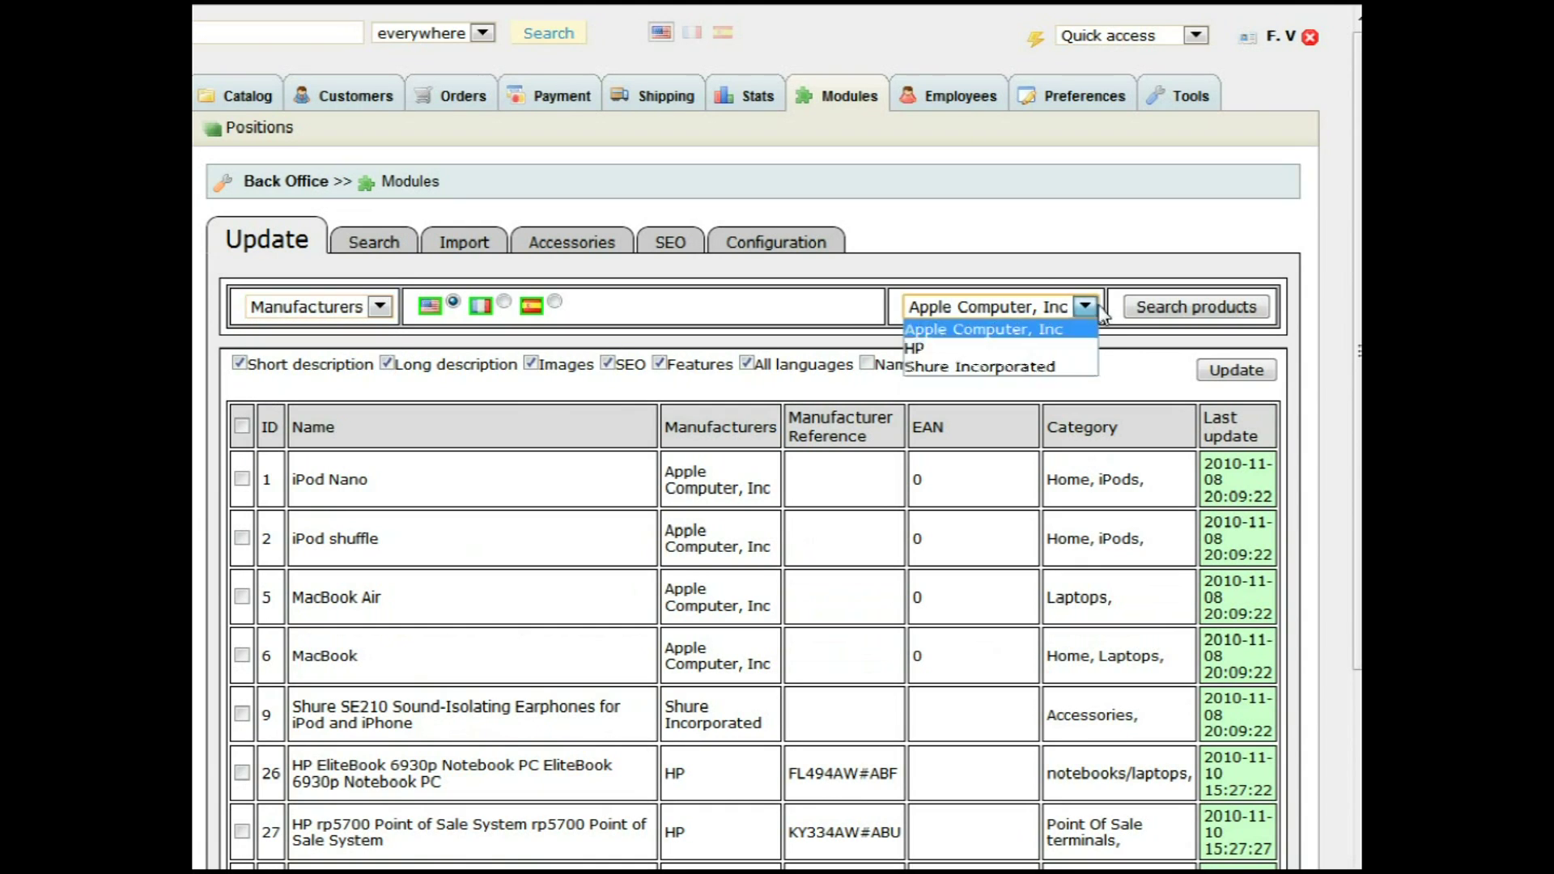
left_click(1057, 346)
left_click(1196, 307)
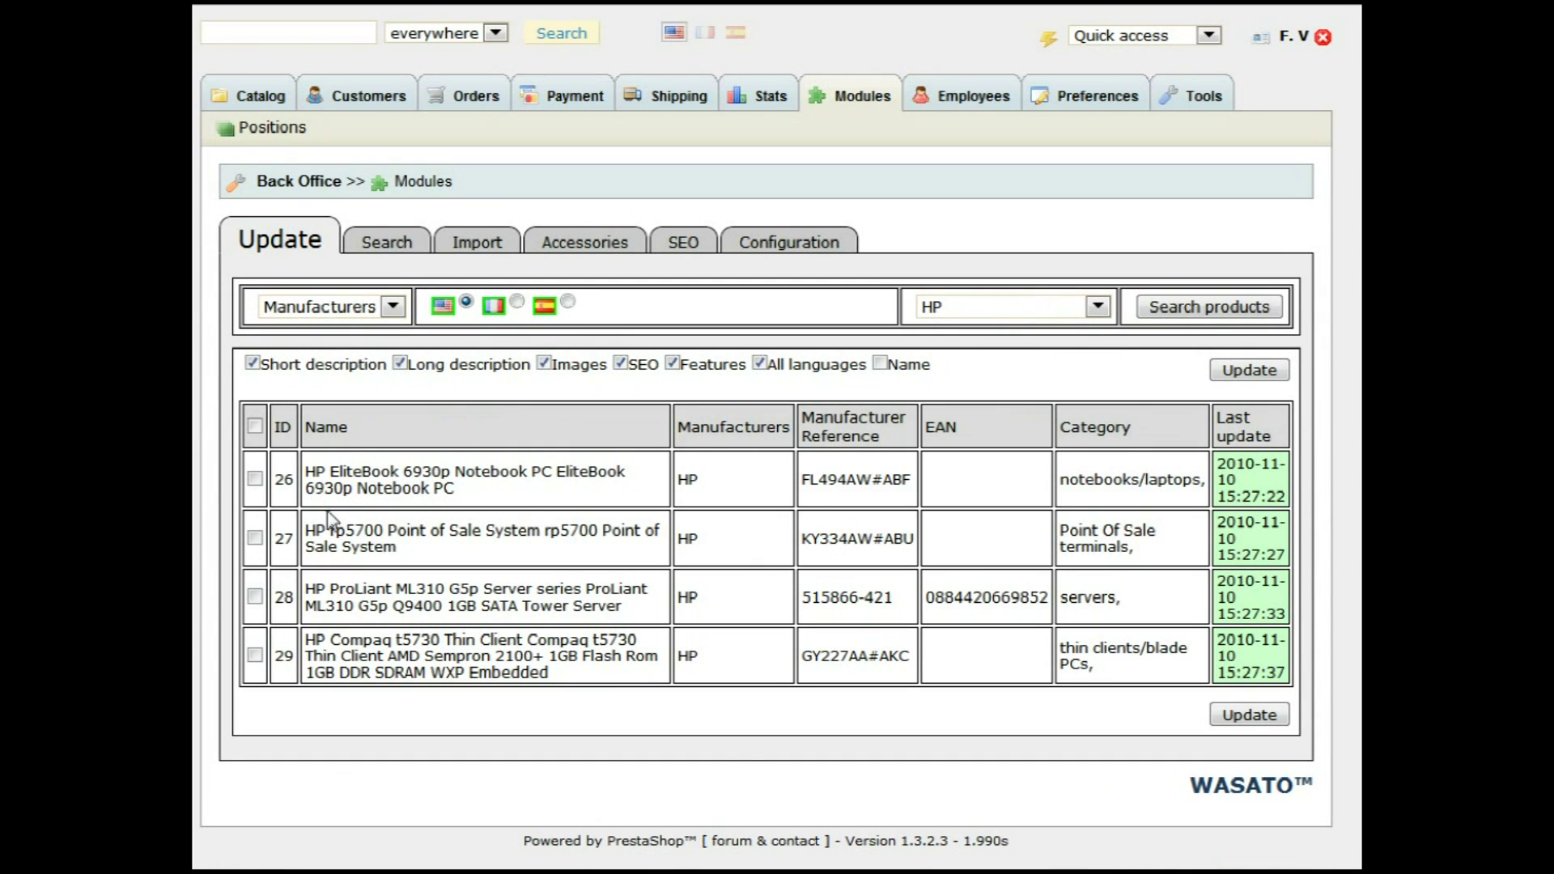
left_click(255, 428)
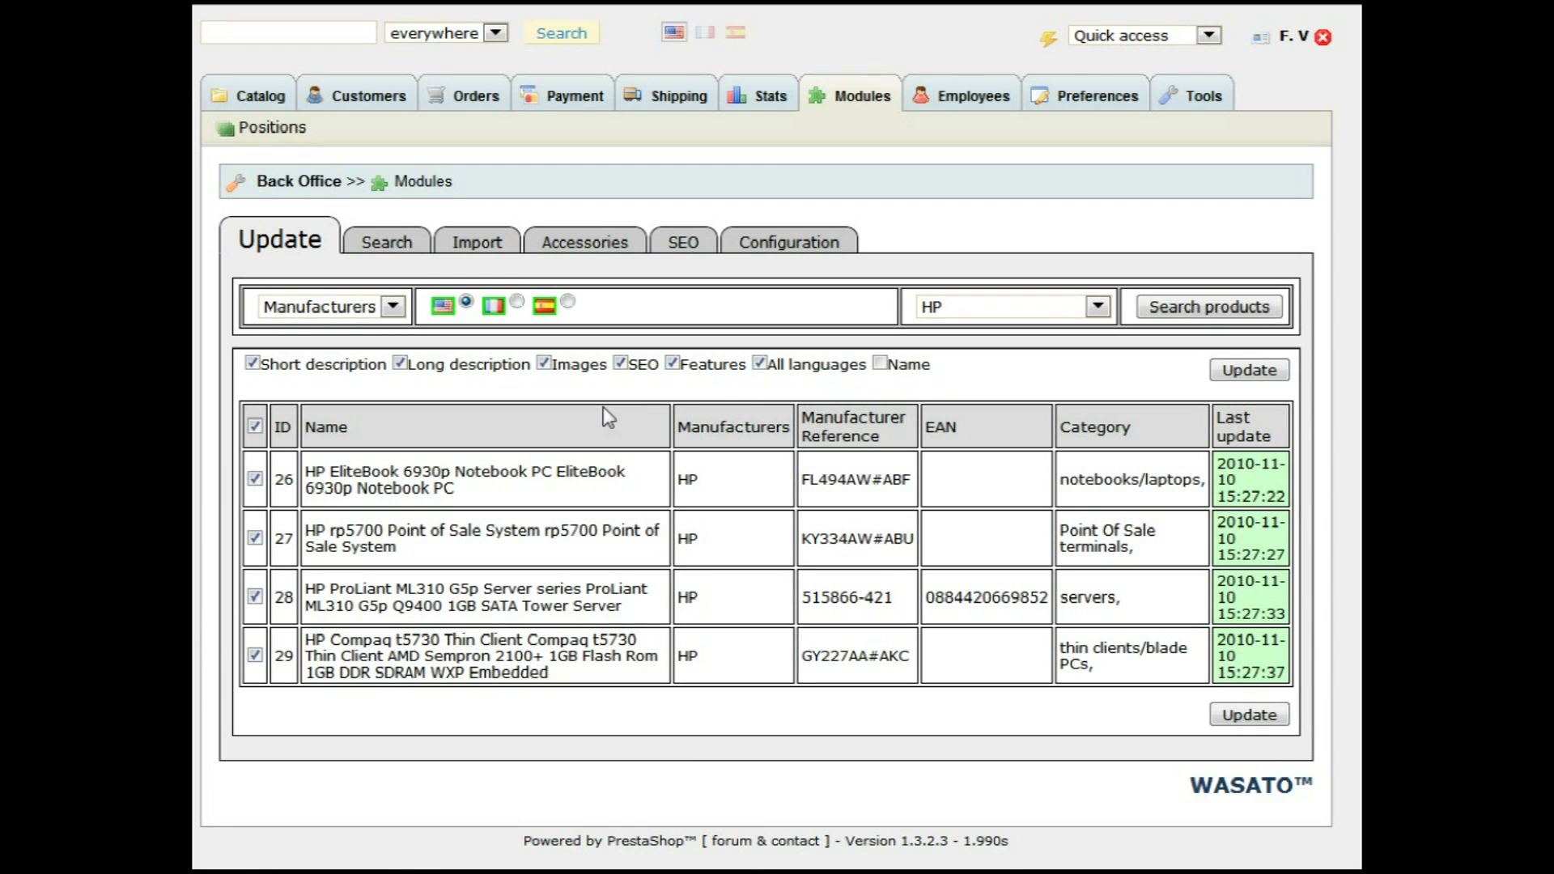
Step: Open the module's SEO settings and examine the category, keyword, meta, friendly URL and tag options
left_click(683, 242)
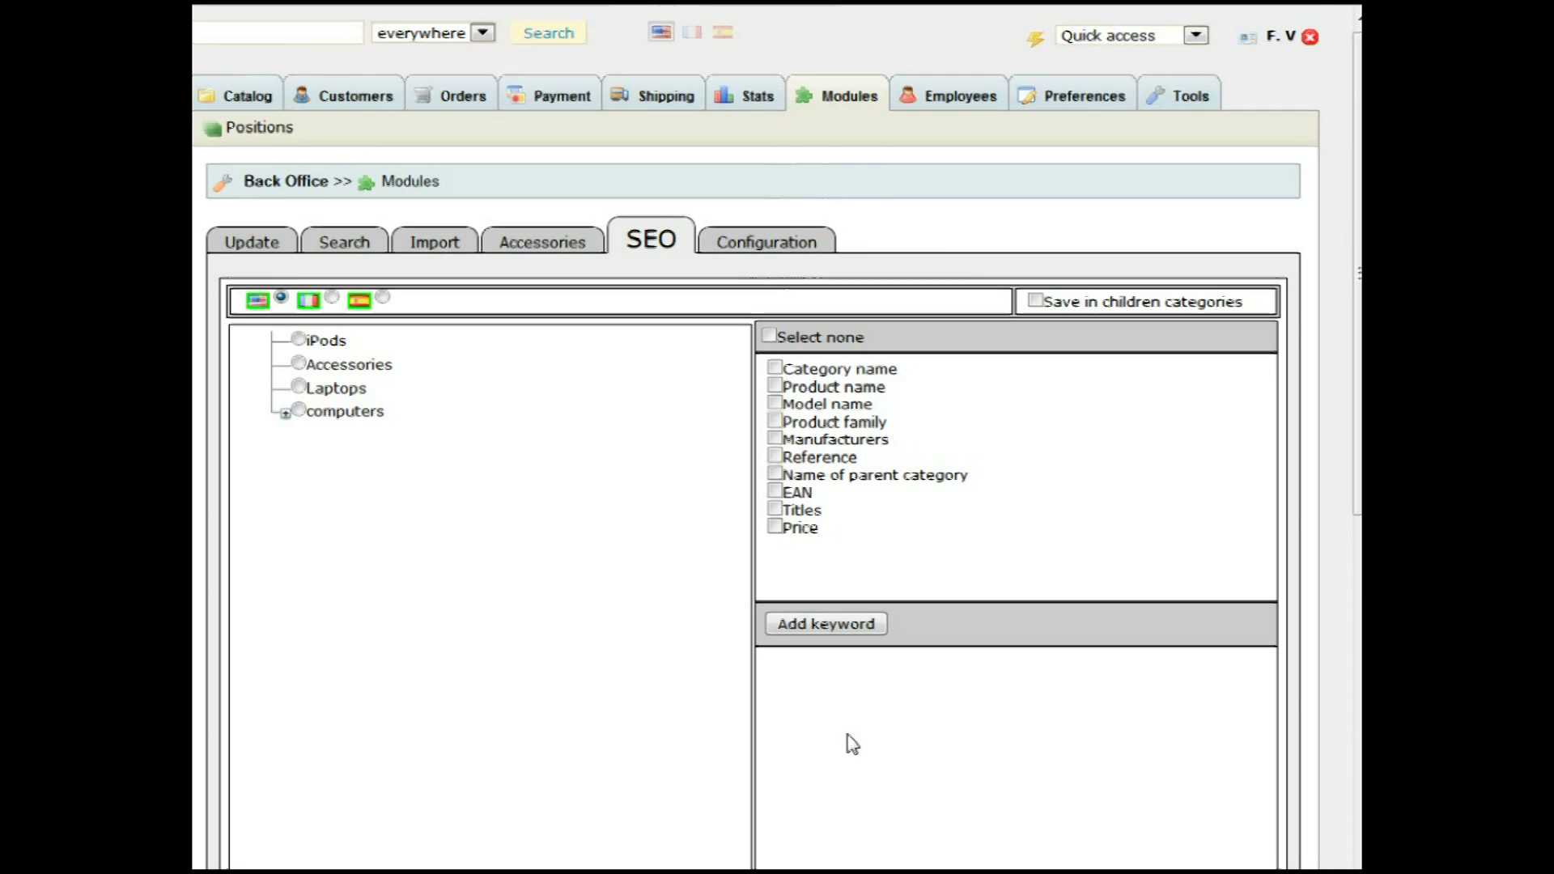
scroll(874, 721, "down", 7)
left_click(866, 714)
left_click(863, 636)
left_click(749, 477)
left_click(706, 370)
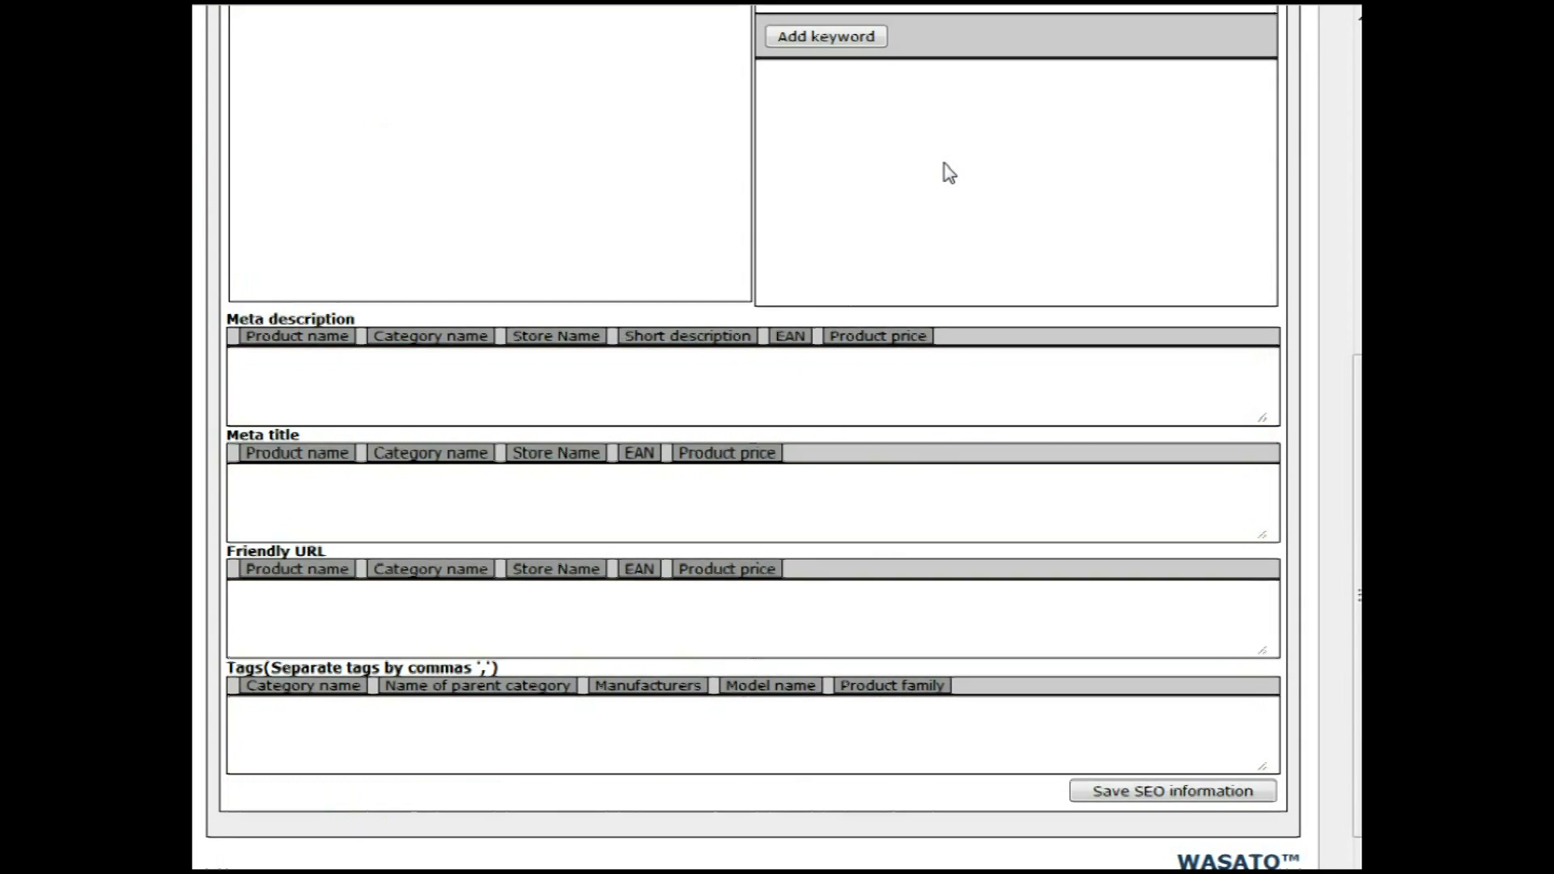
scroll(948, 172, "up", 6)
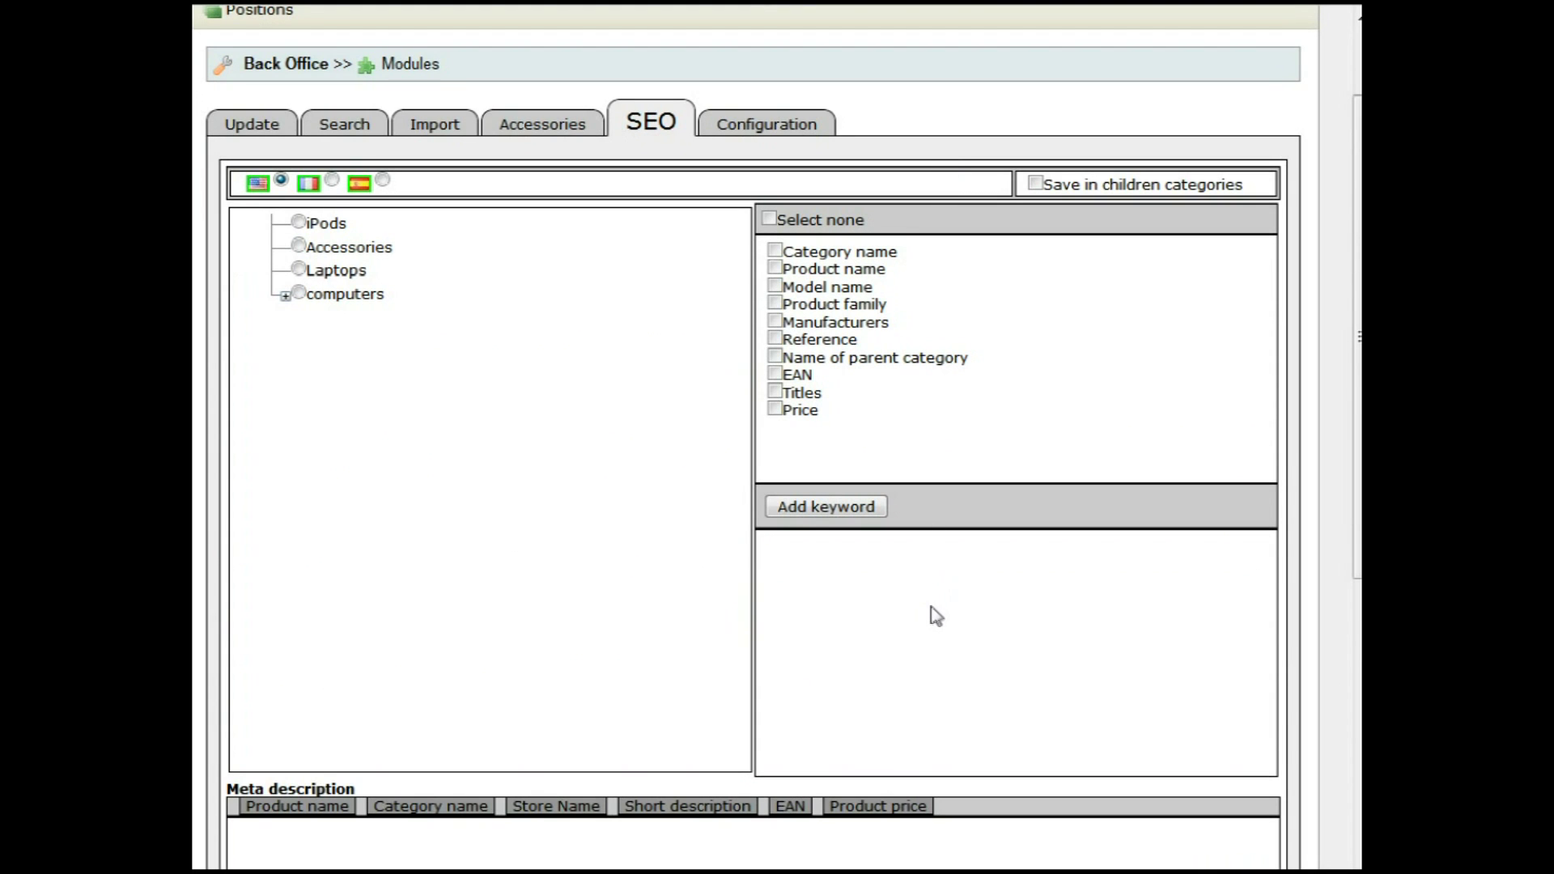
Step: Select the Accessories category in the SEO settings and add the keywords key1 and key2
left_click(296, 223)
left_click(299, 247)
left_click(838, 510)
left_click(838, 510)
left_click(849, 565)
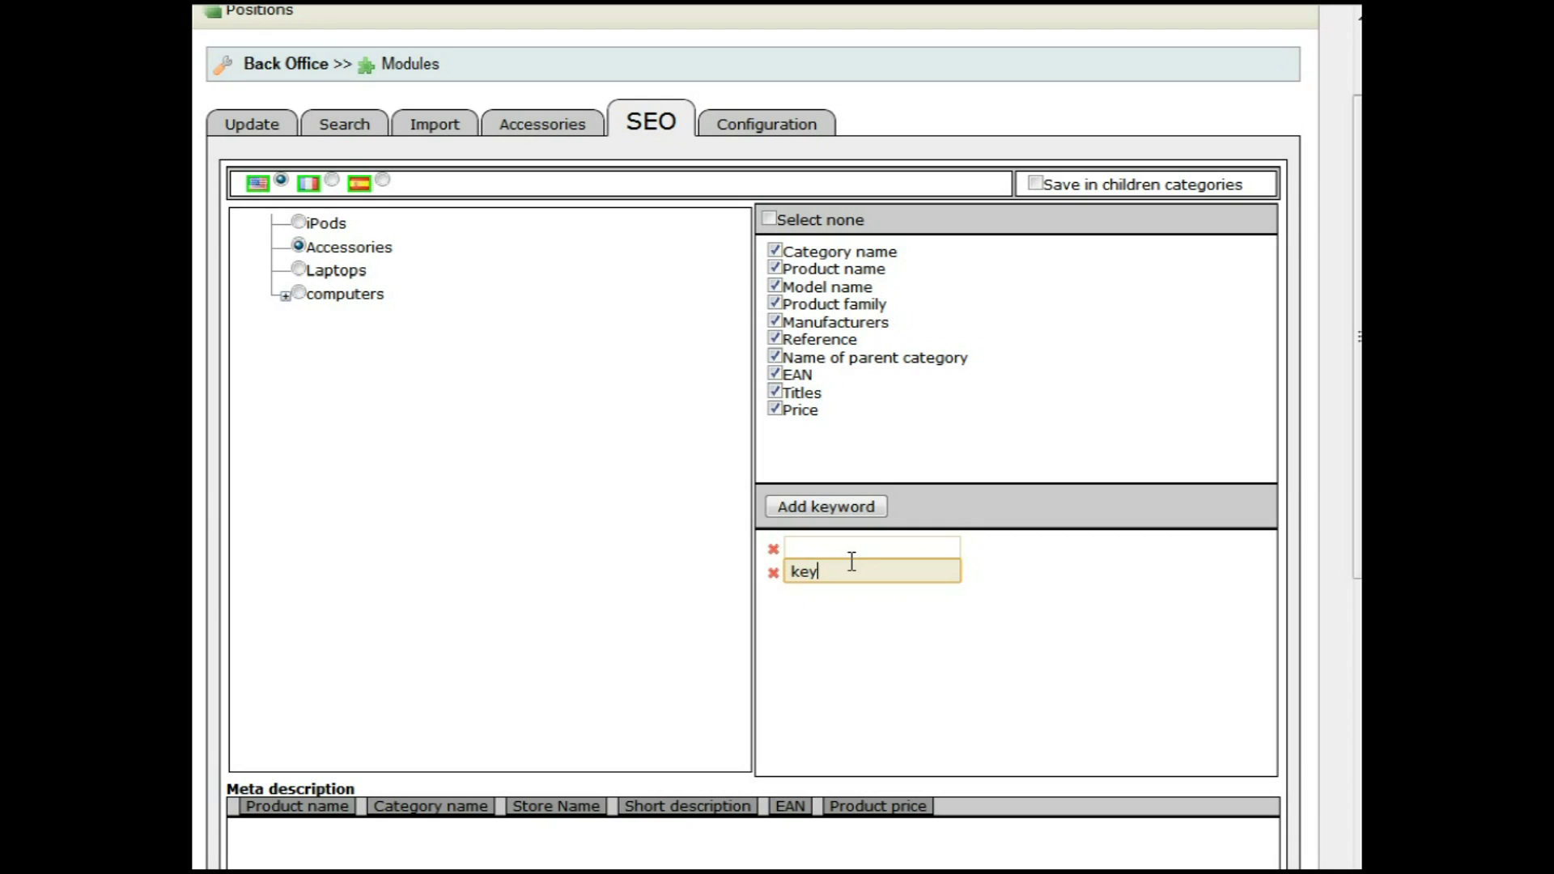
key("Return")
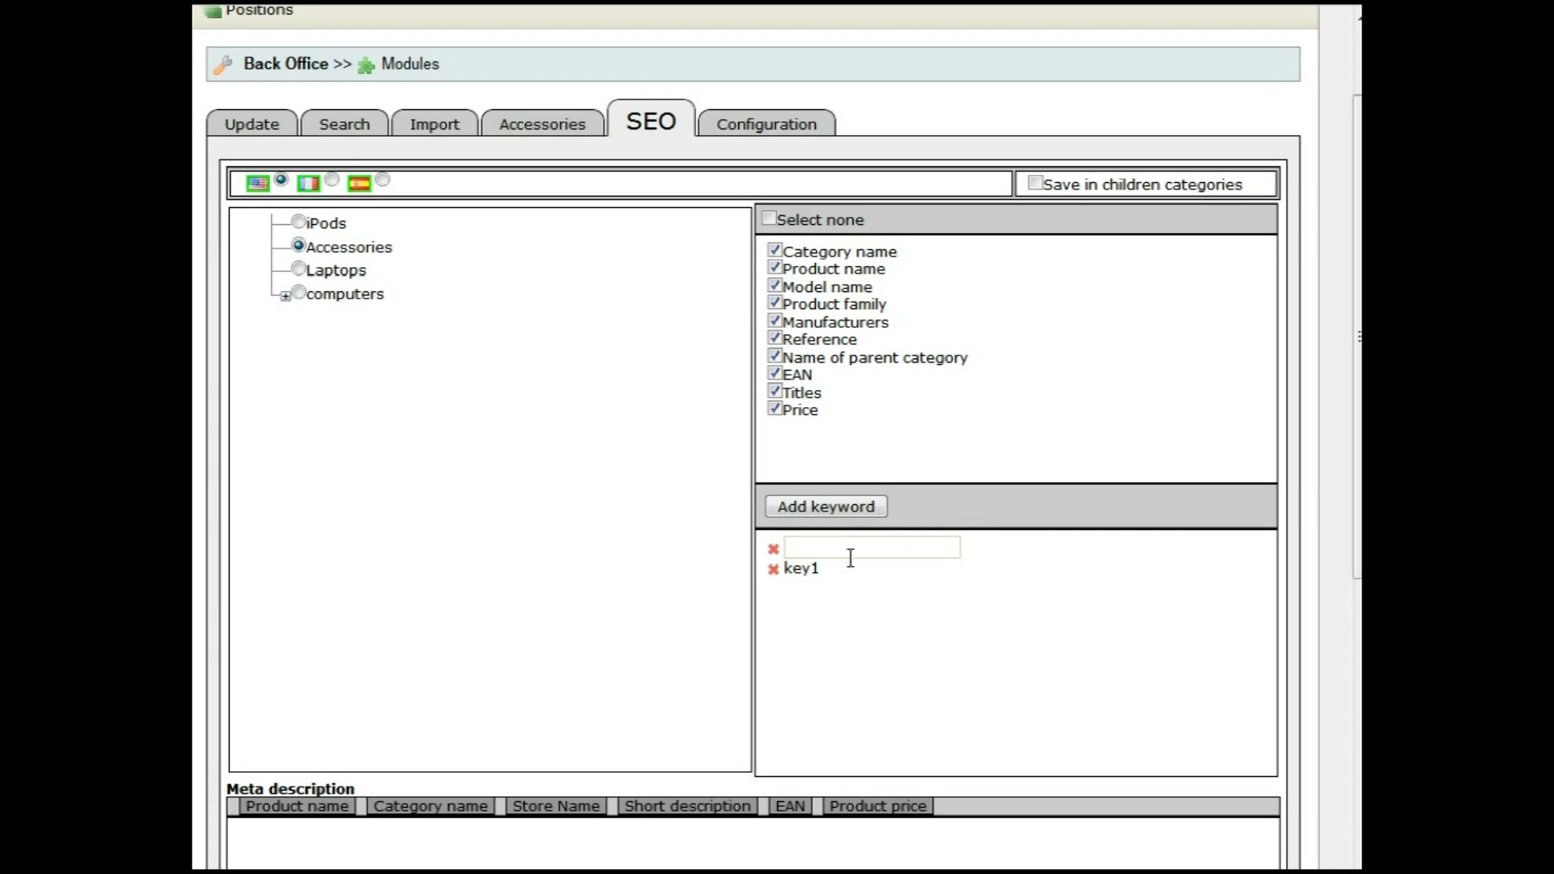
left_click(852, 549)
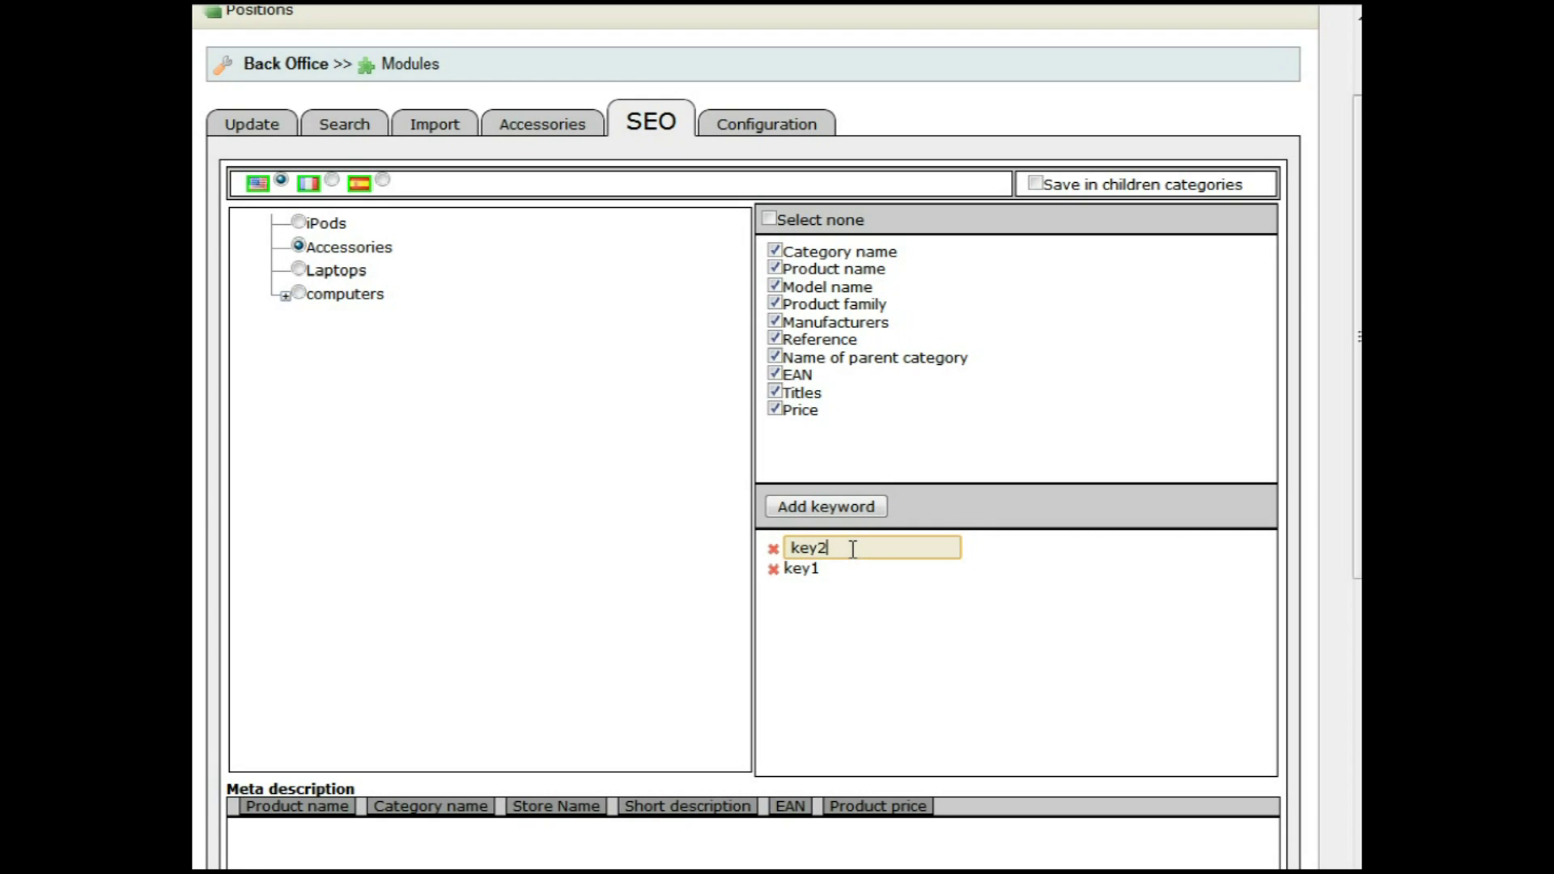
key("Return")
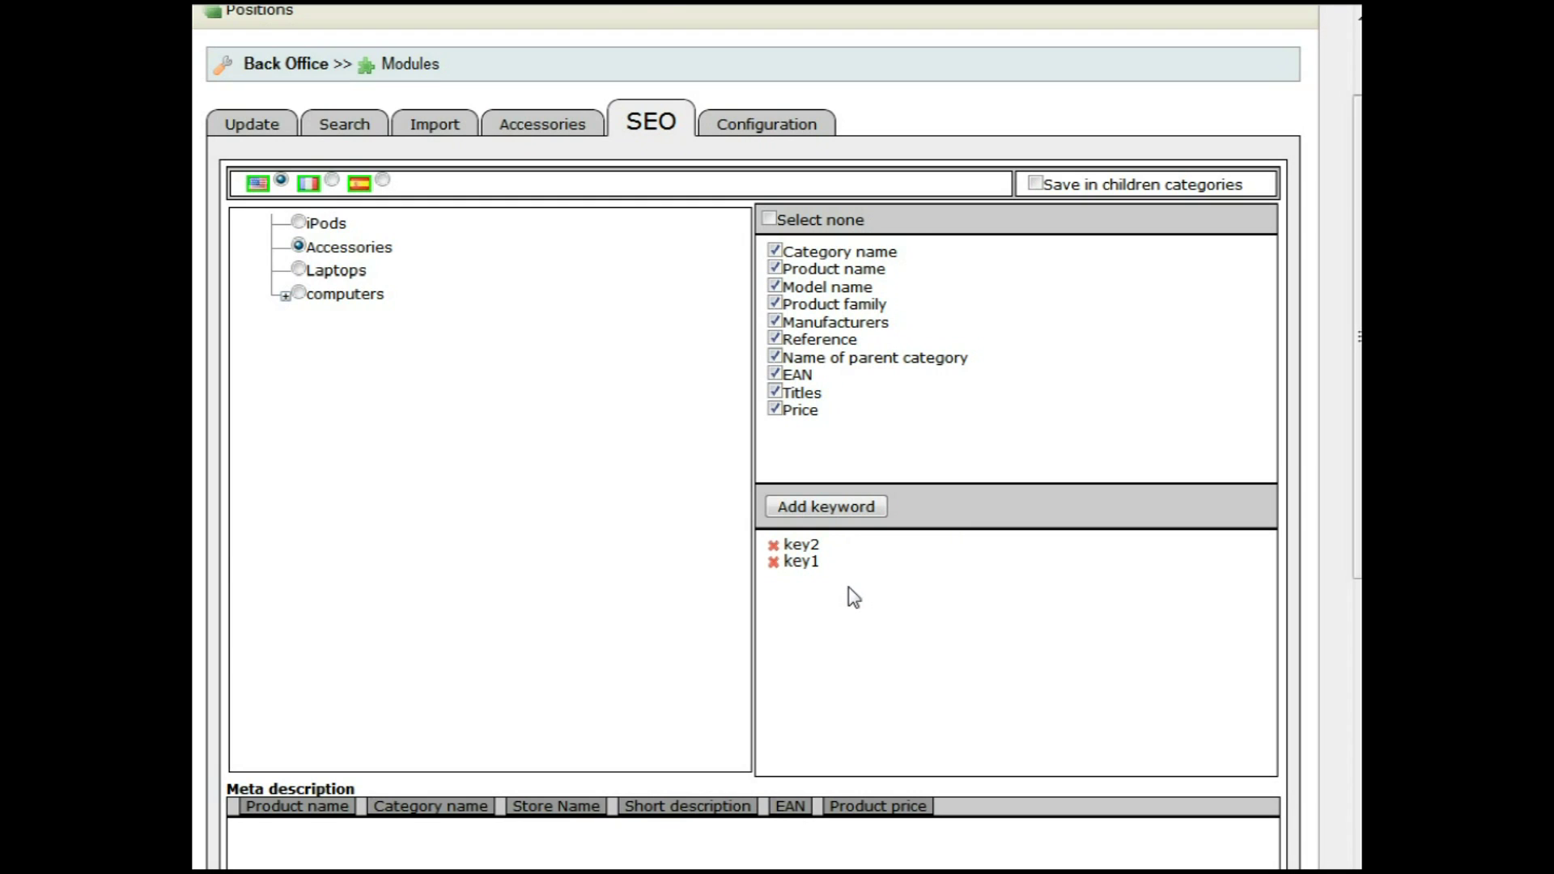
Step: Fill the meta description with the product name placeholder followed by the sample text "lkihsrlkhee repjrpejrp è`r"
scroll(849, 586, "down", 3)
left_click(302, 573)
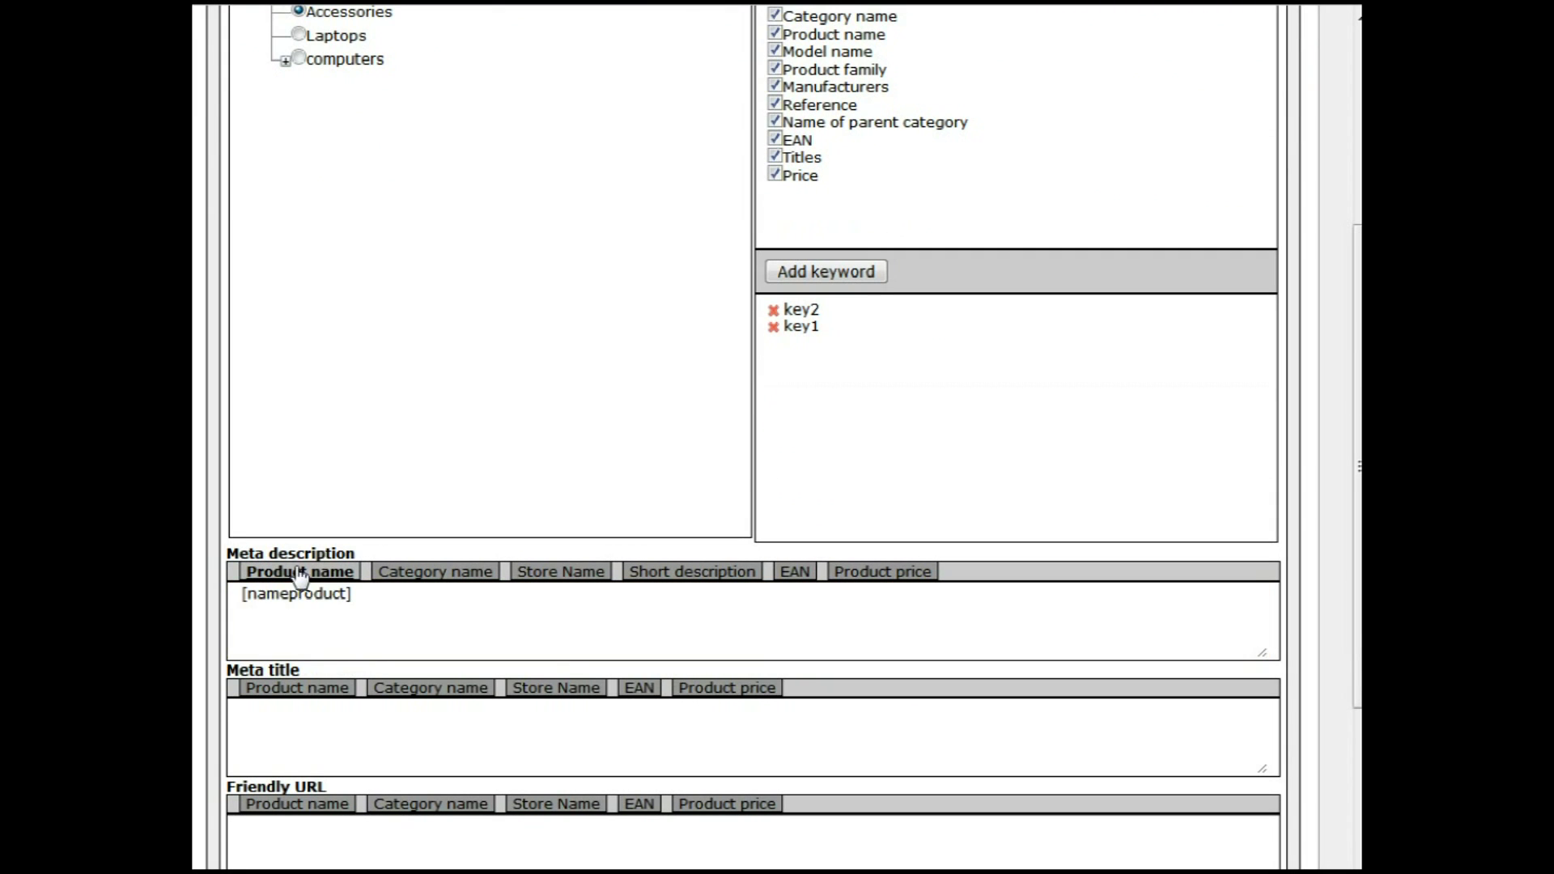
left_click(368, 594)
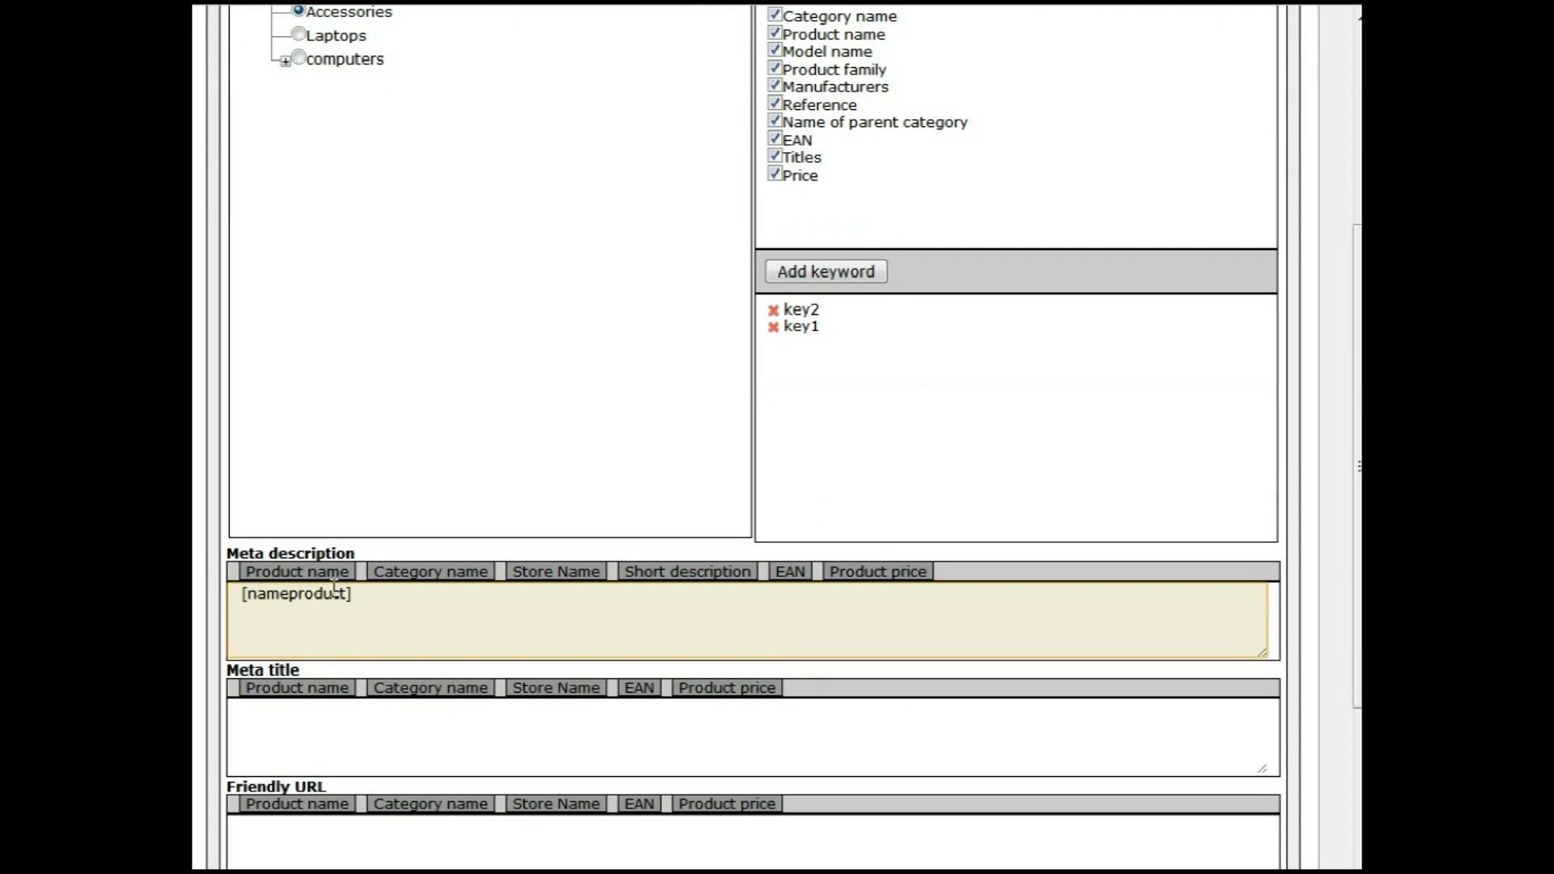
type("lkihsrlkhee  repjrpejrp è`r")
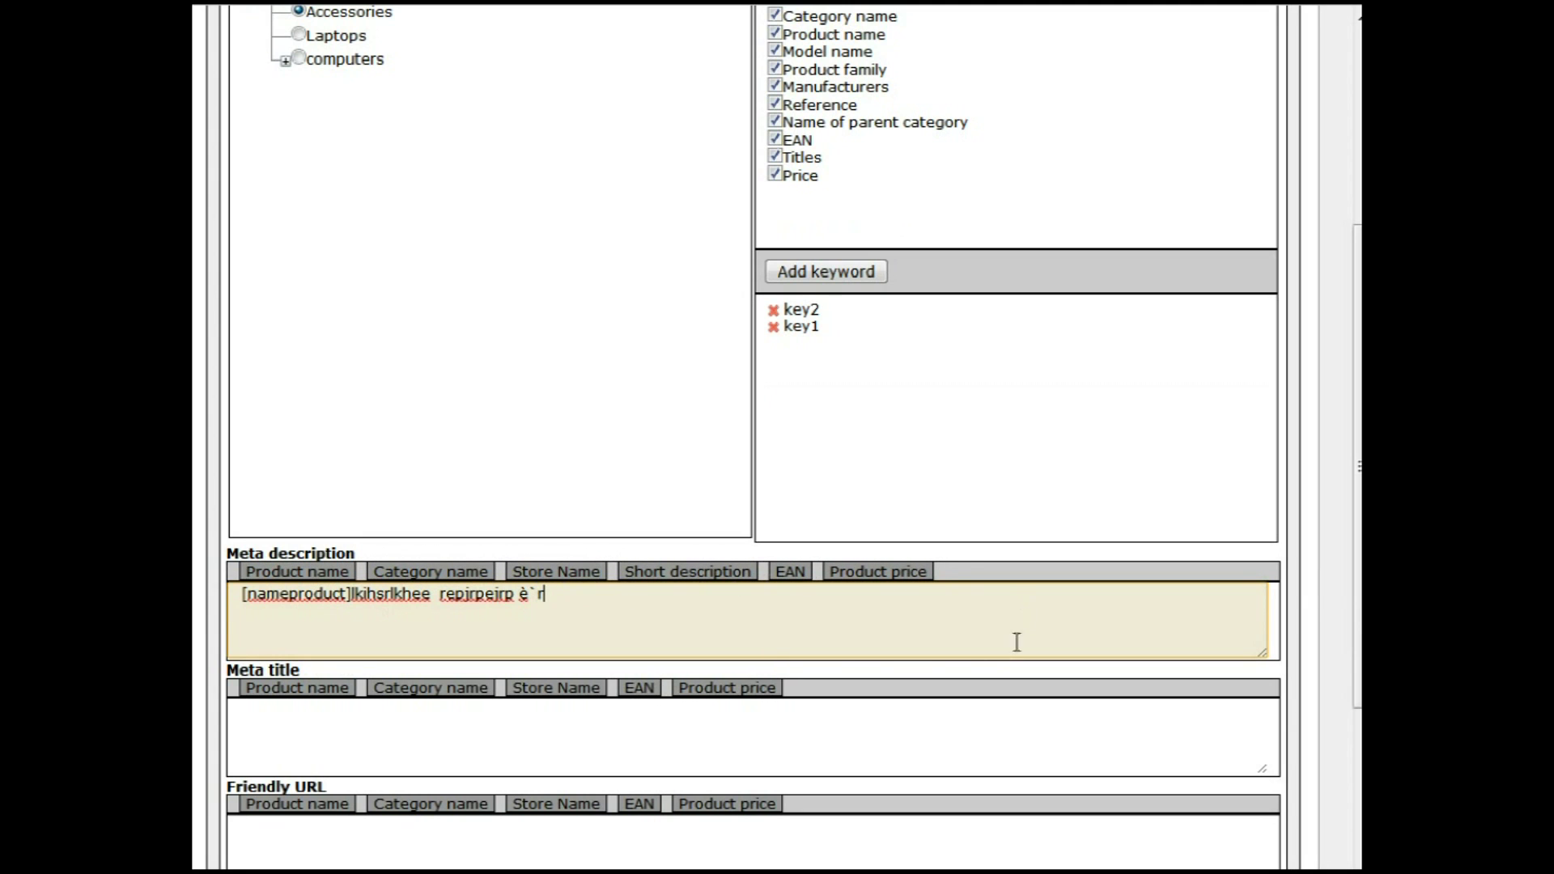
Step: Go through the empty meta title, friendly URL and tags fields, and save the SEO information
scroll(737, 642, "down", 3)
left_click(287, 488)
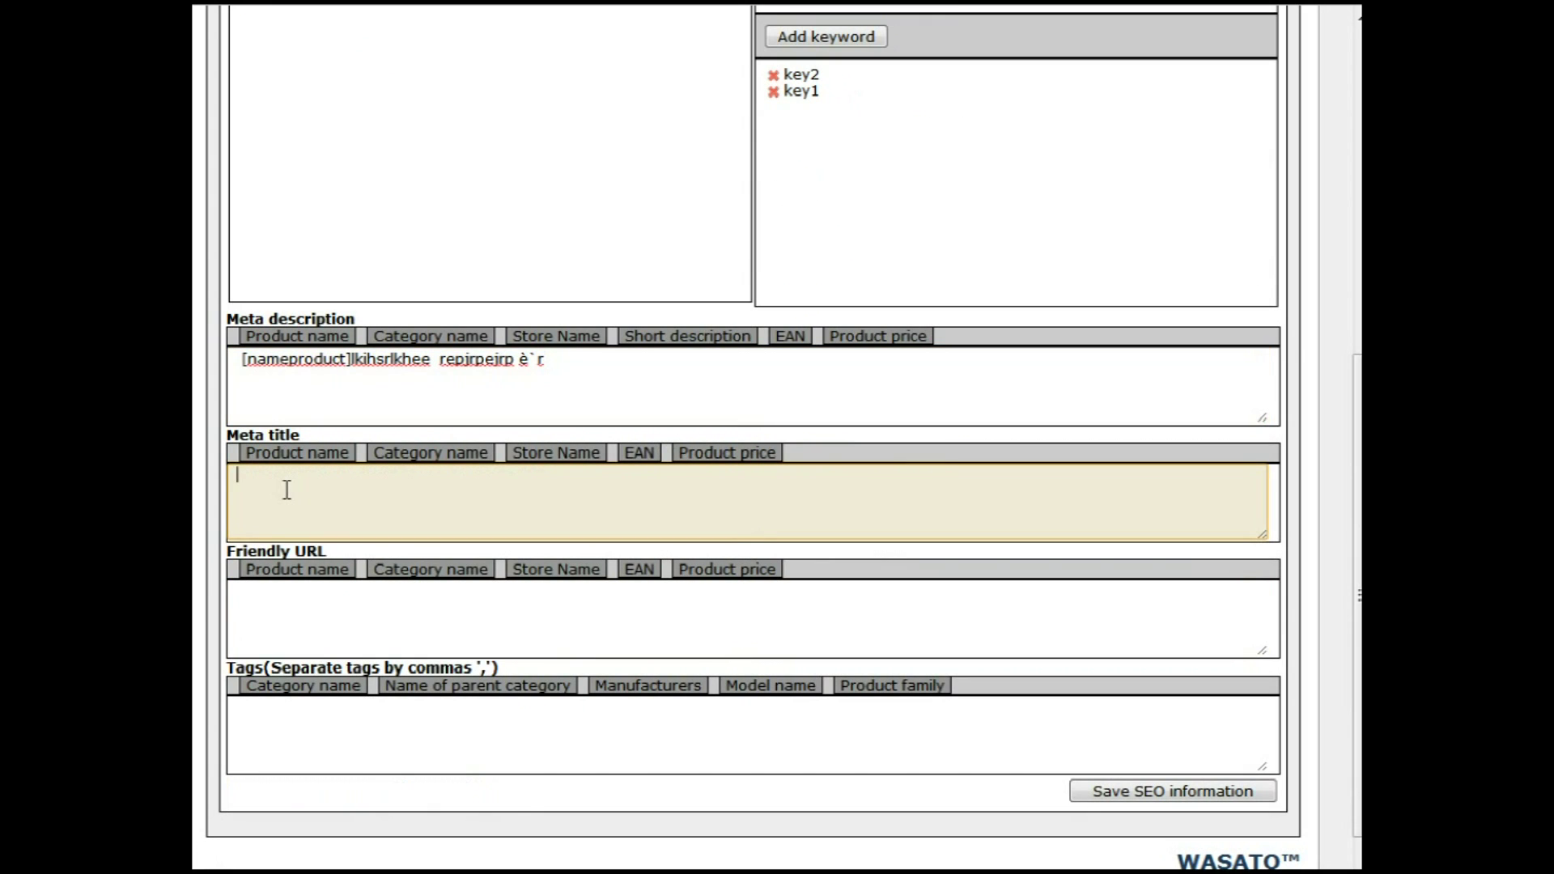
left_click(245, 616)
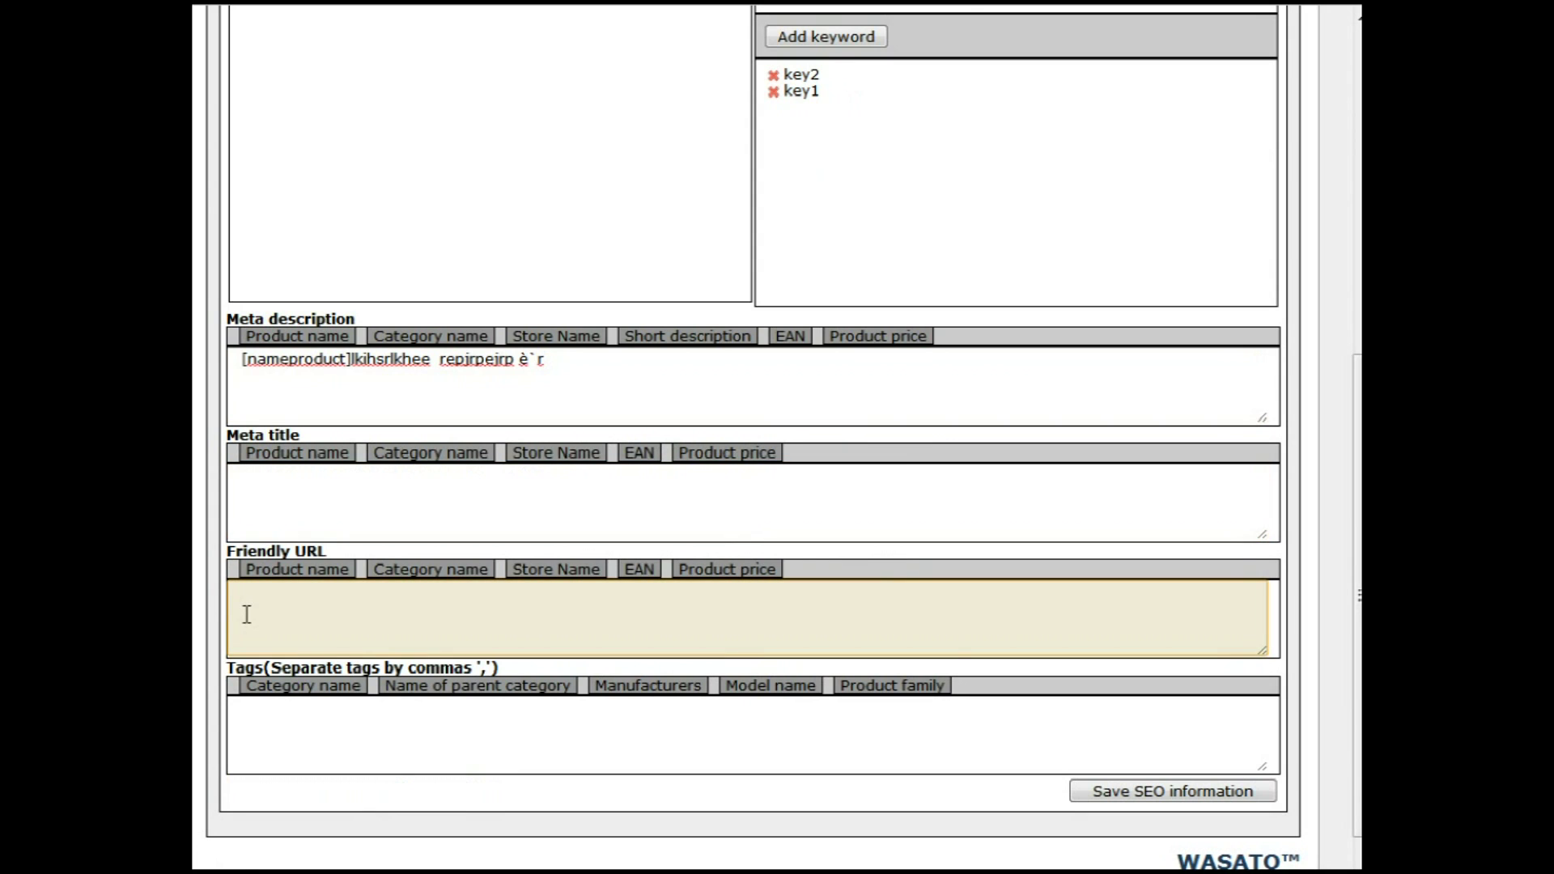
left_click(260, 741)
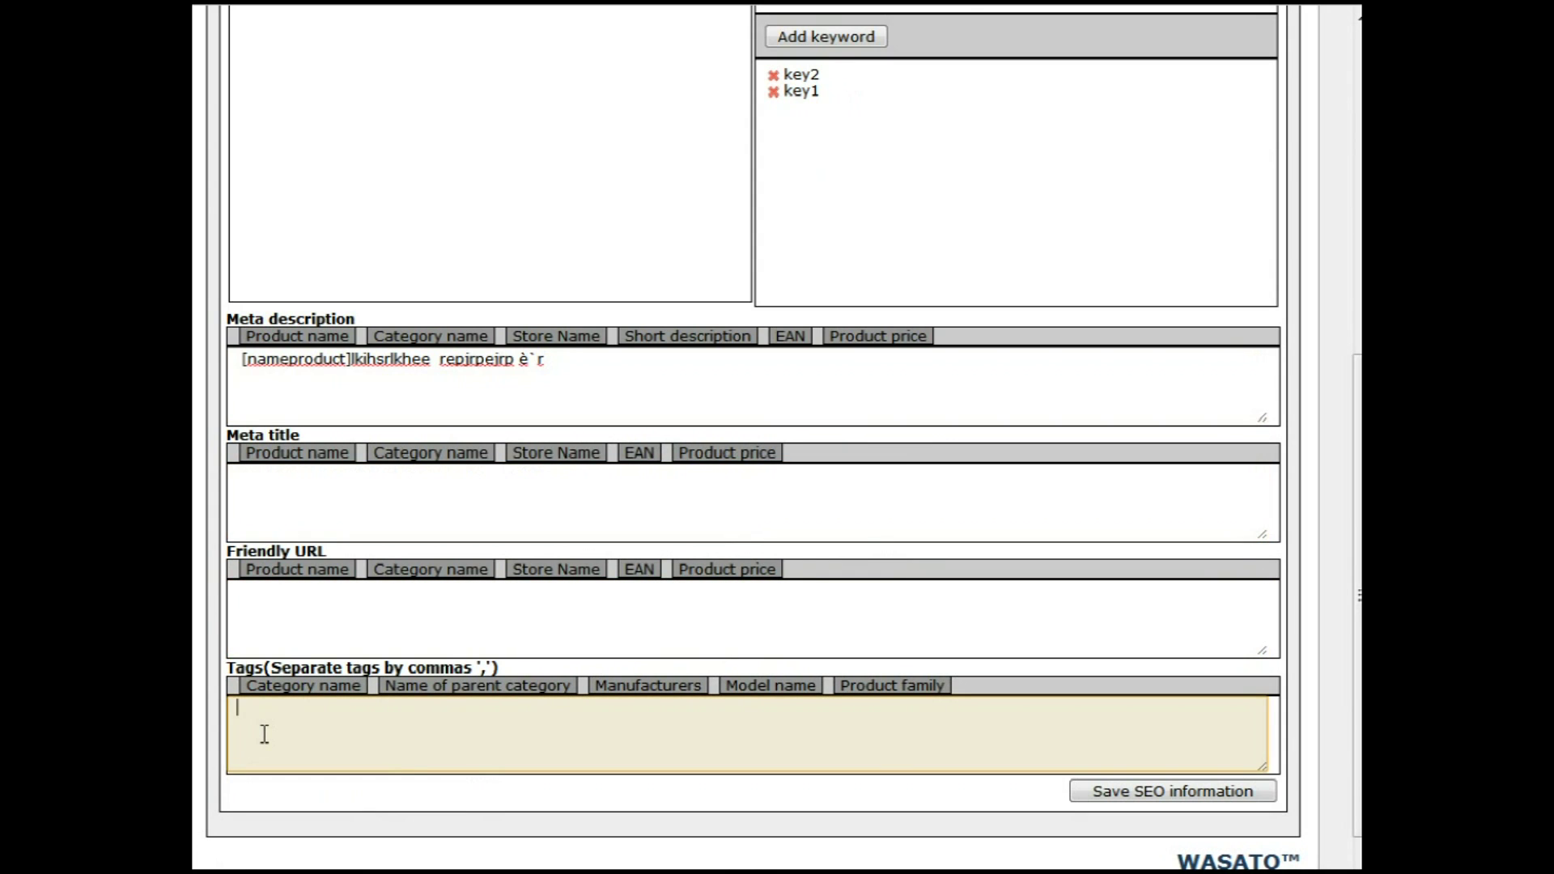
scroll(266, 731, "down", 1)
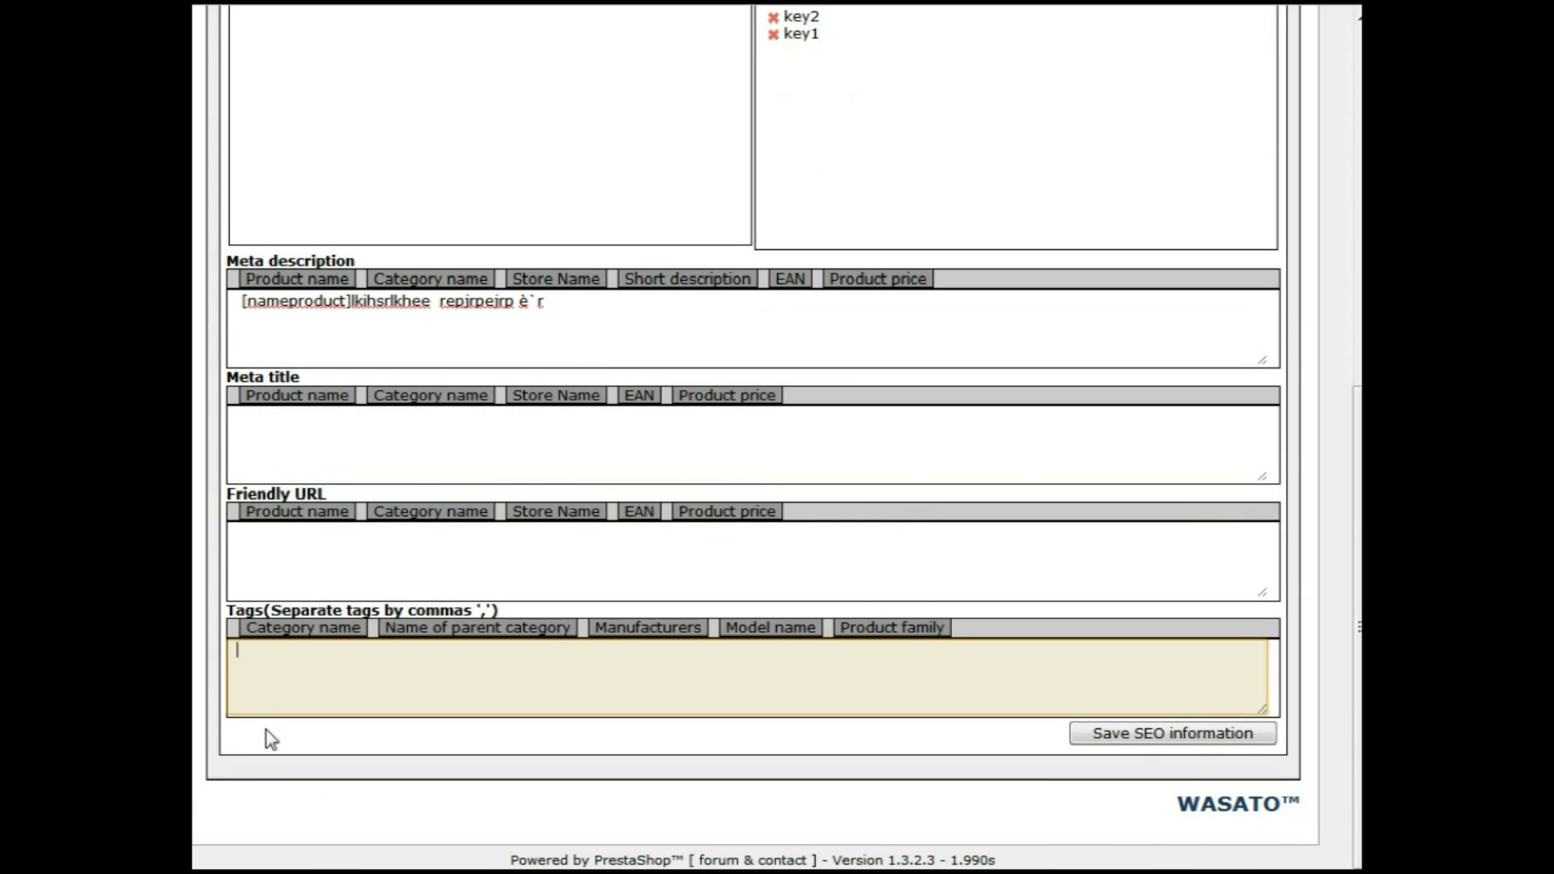
left_click(1105, 738)
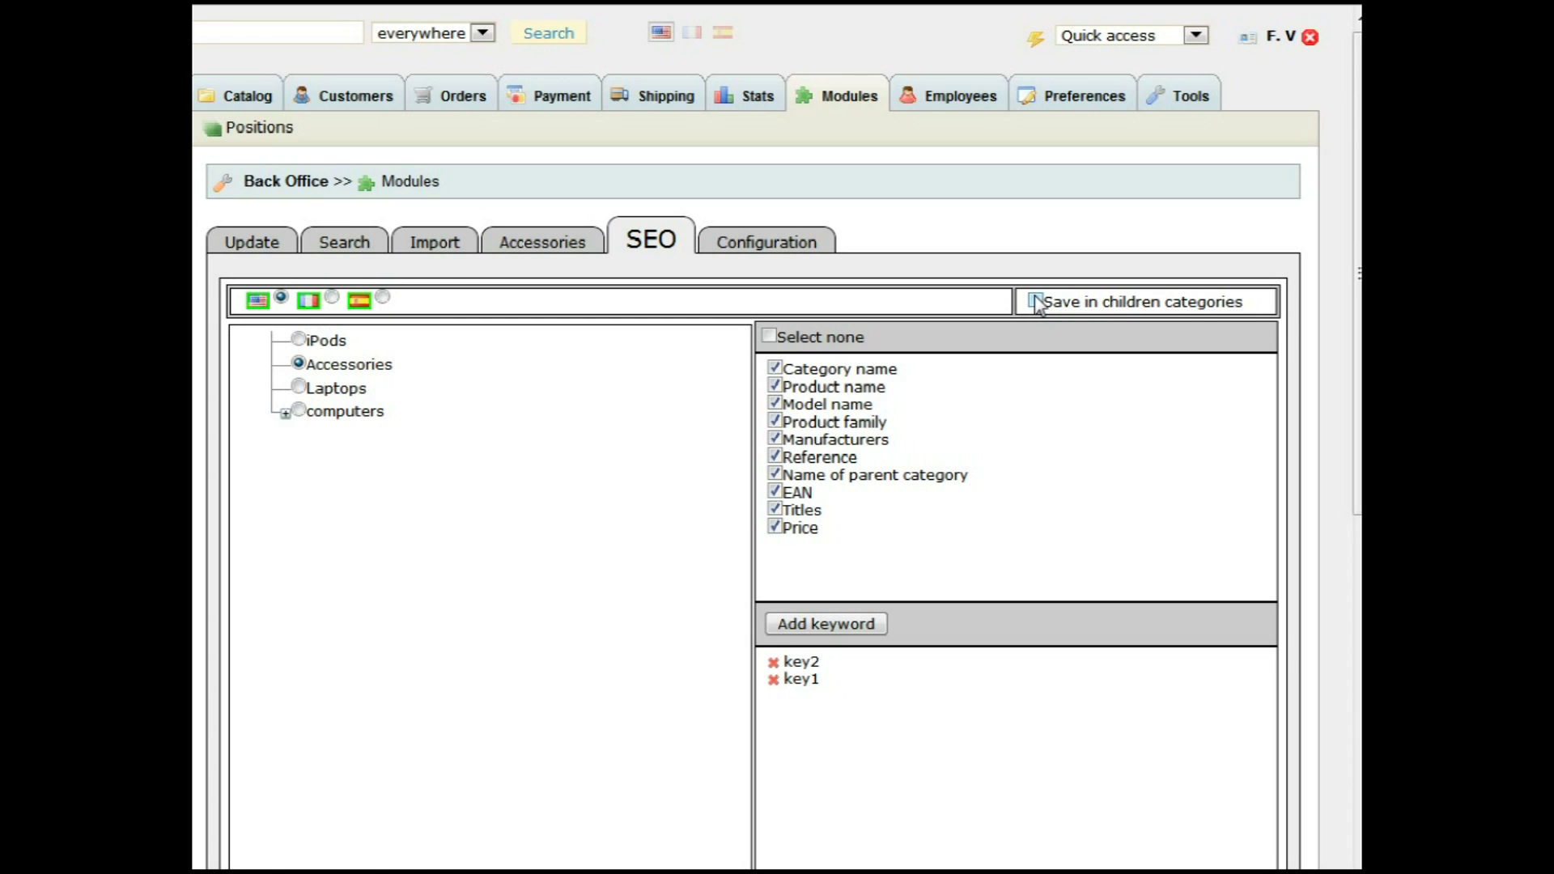
Step: Return to the product update section and update the selected HP products
left_click(242, 241)
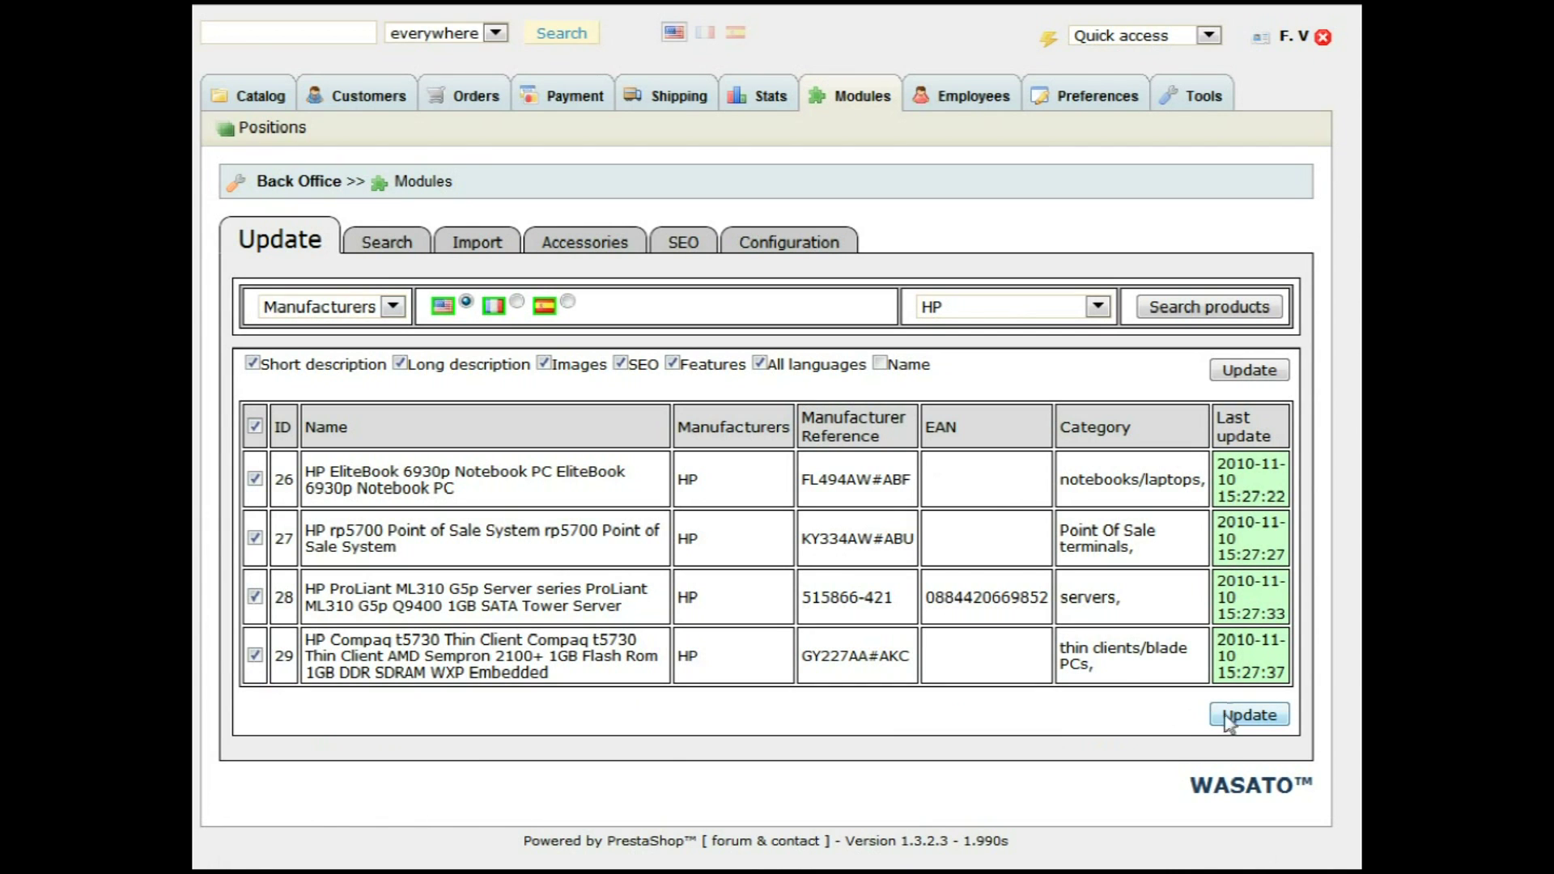
left_click(1249, 371)
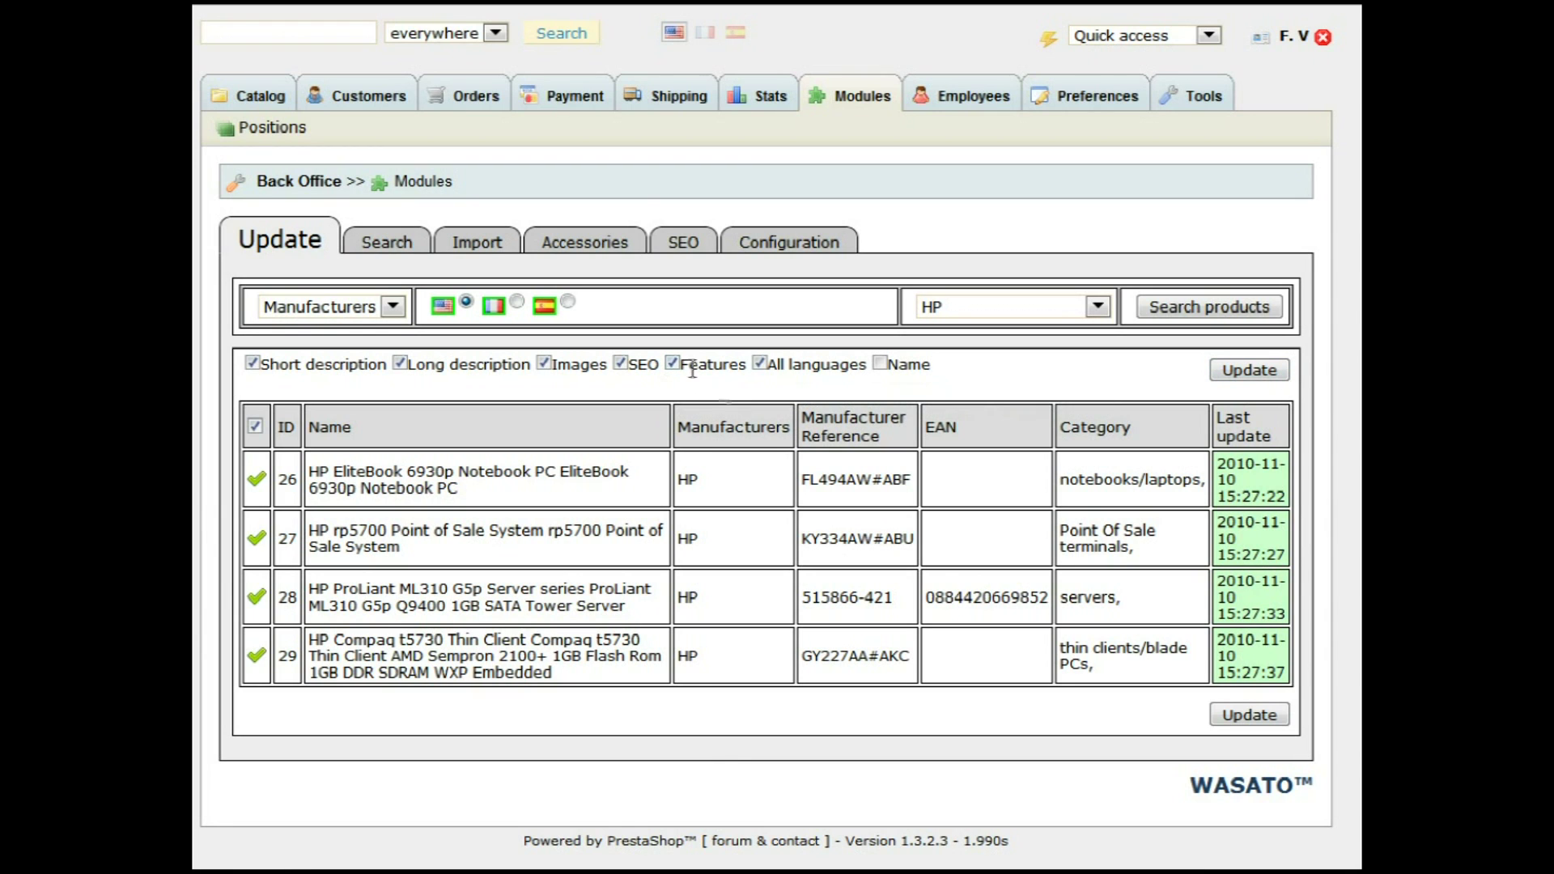
Step: Open 10-11-10-update.log from the logs folder, check the update entries, and return to the shop back office
key("alt+Tab")
double_click(522, 178)
left_click(1358, 666)
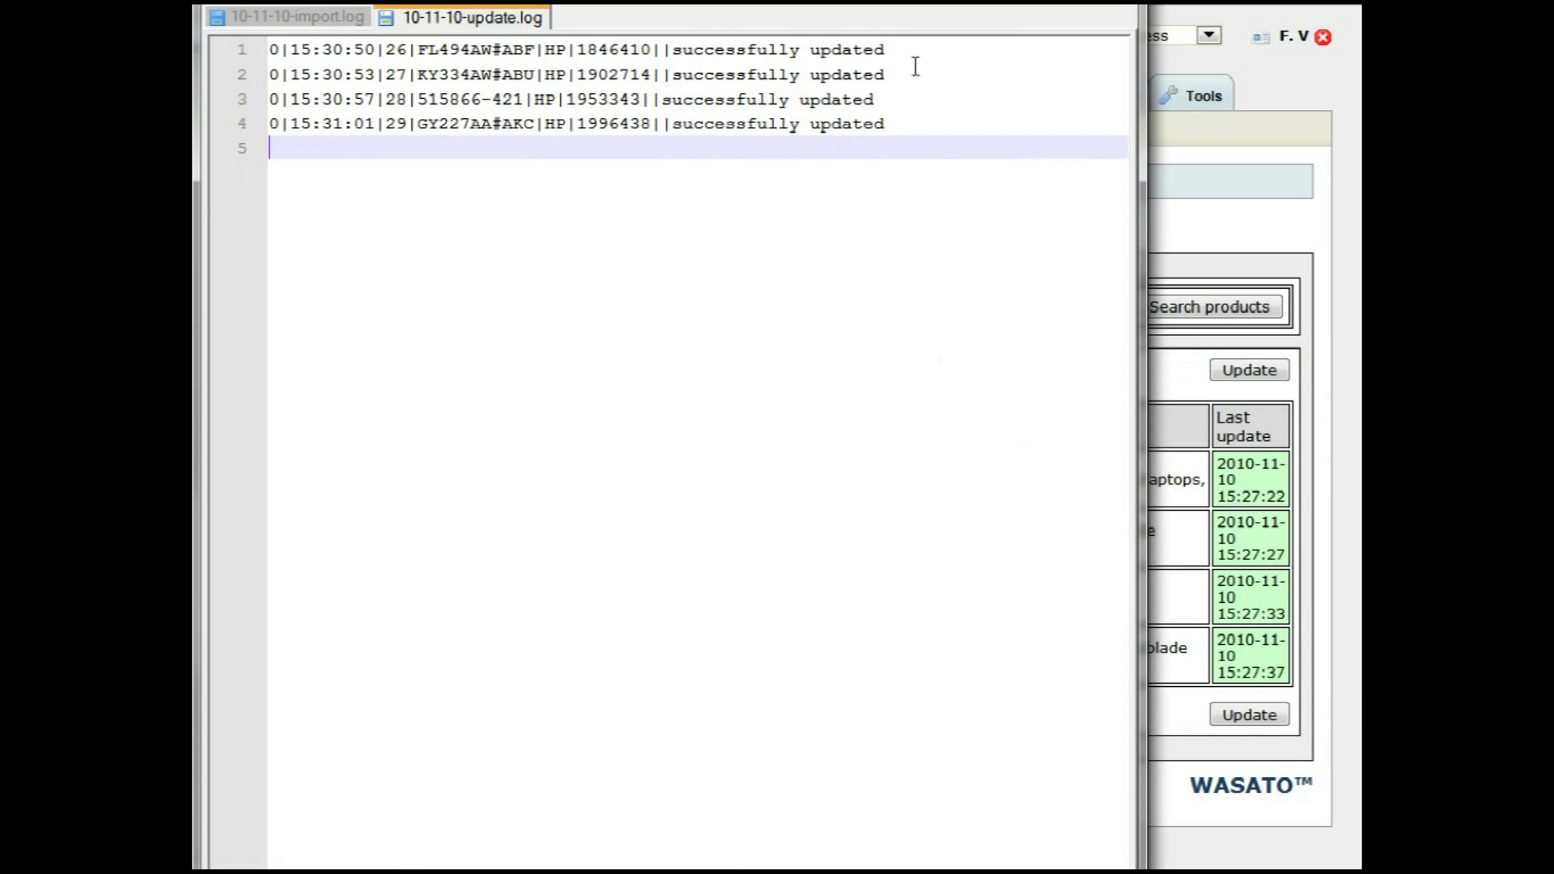
left_click_drag(917, 67, 445, 52)
left_click_drag(895, 125, 295, 17)
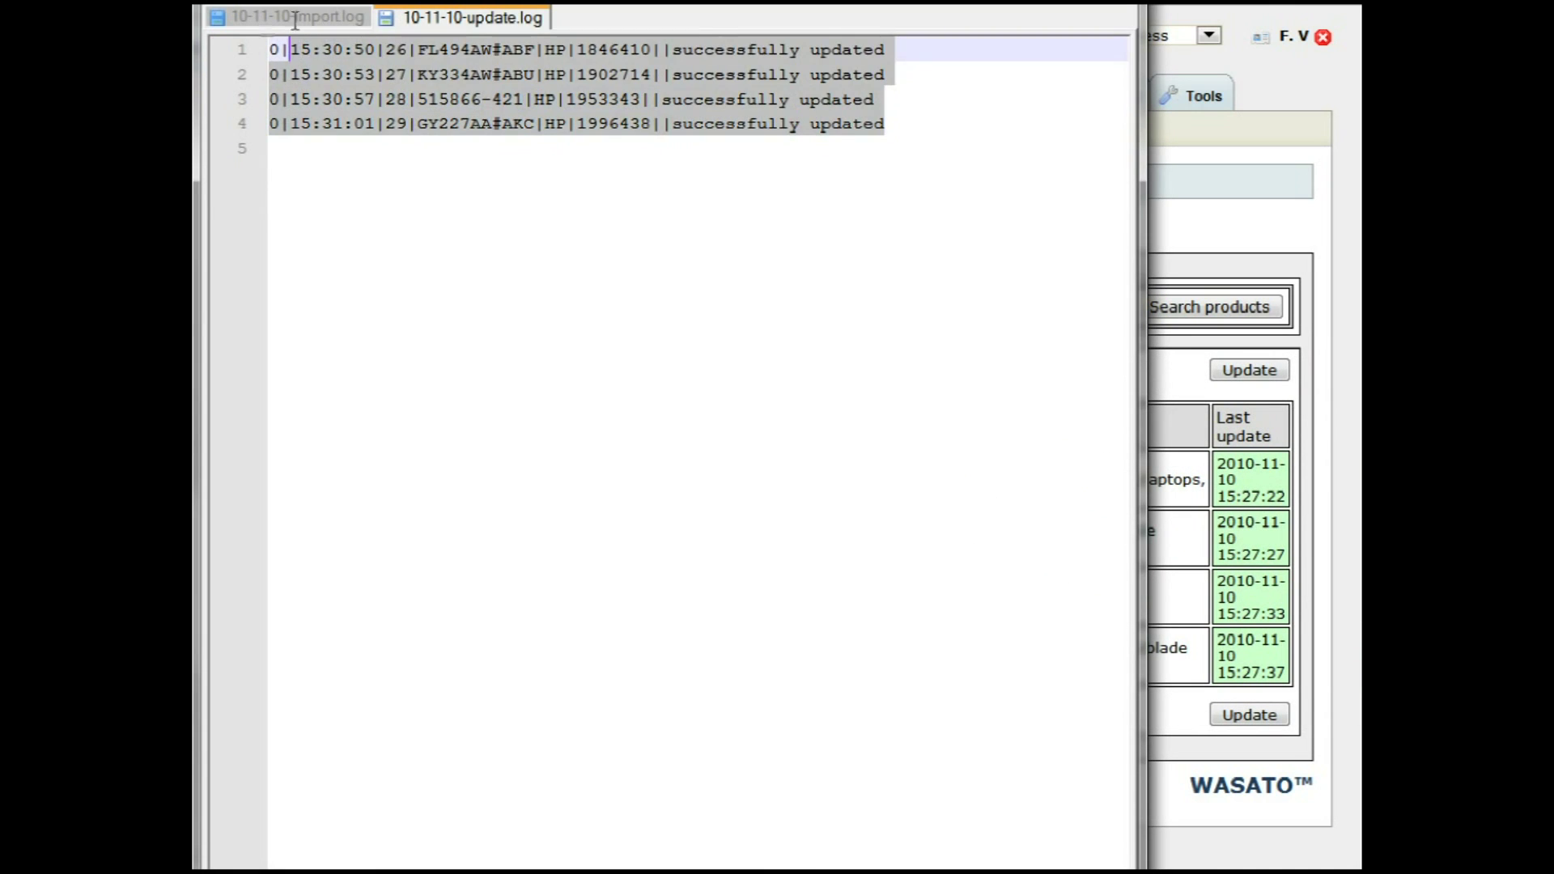
left_click(1334, 502)
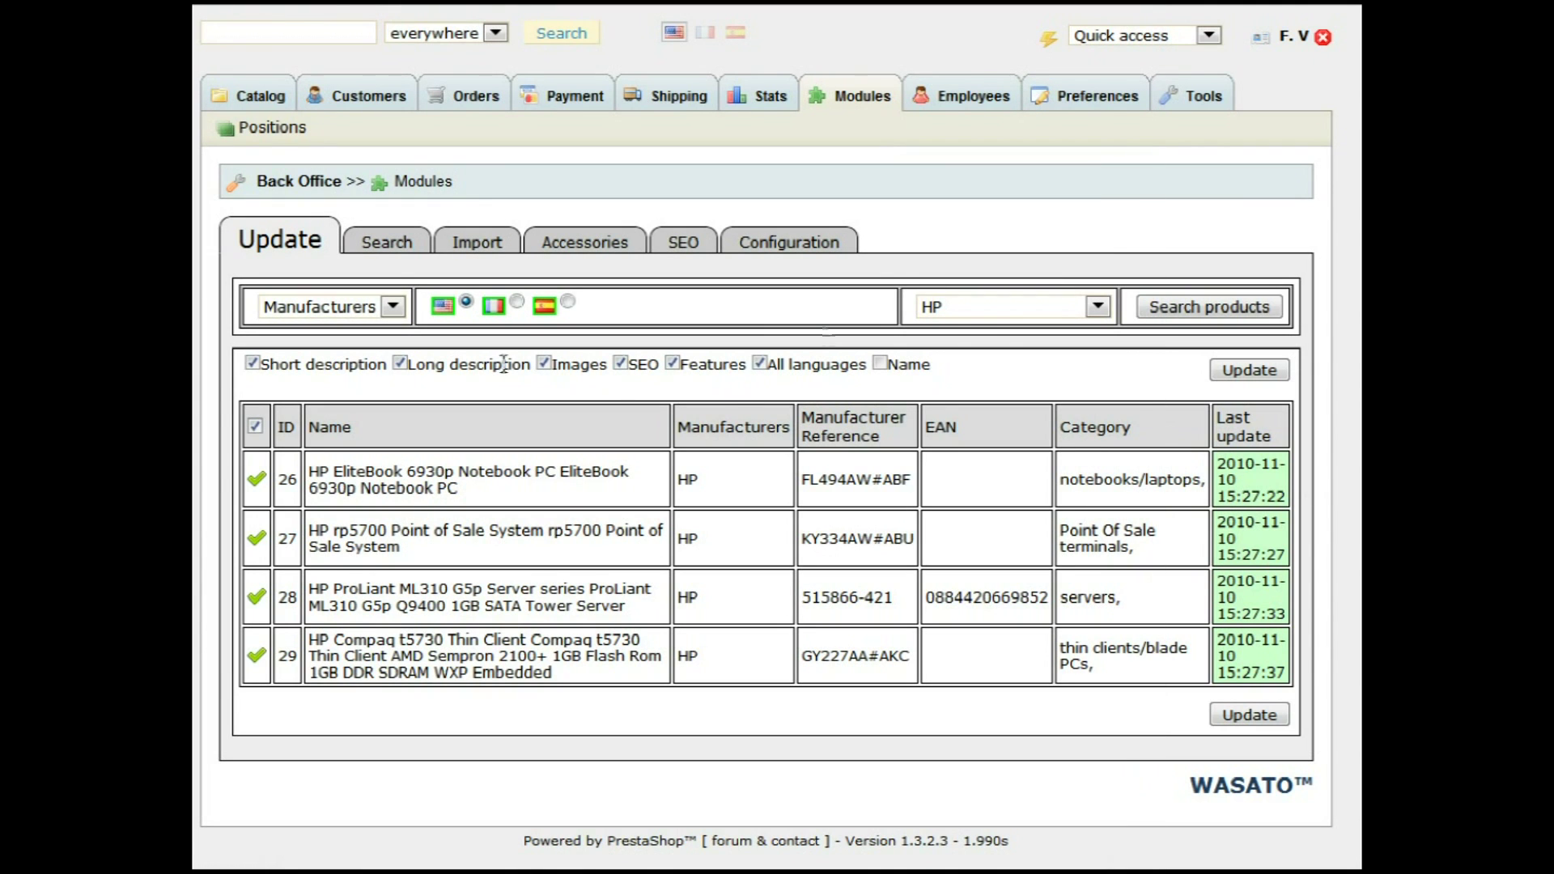
Step: Search for products by manufacturer Shure Incorporated and select the Shure SE210 earphones for updating
left_click(1068, 311)
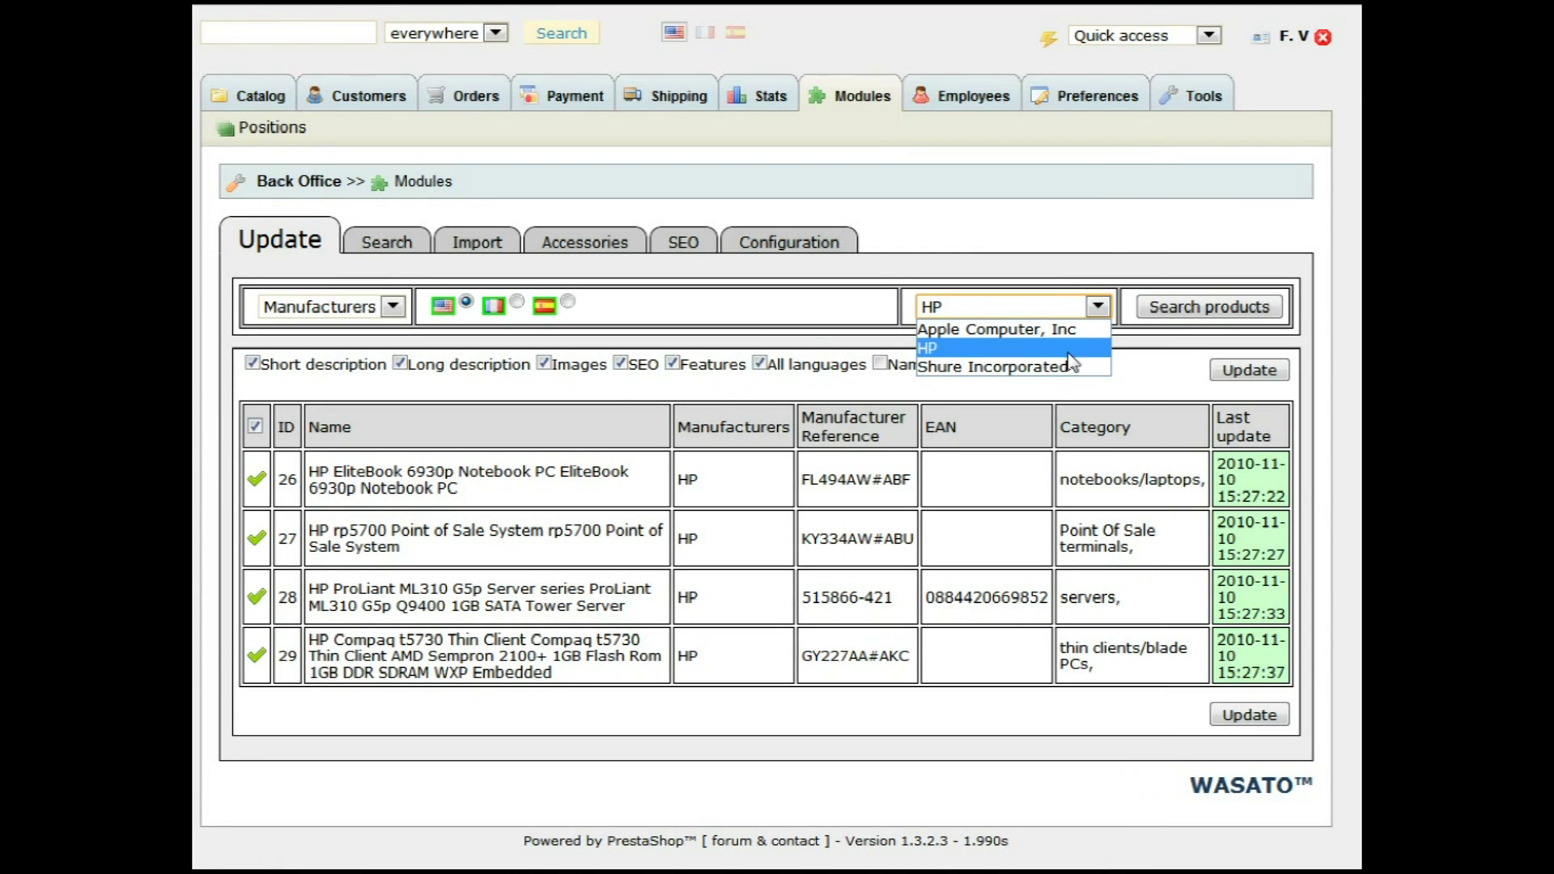
left_click(1069, 358)
left_click(1237, 312)
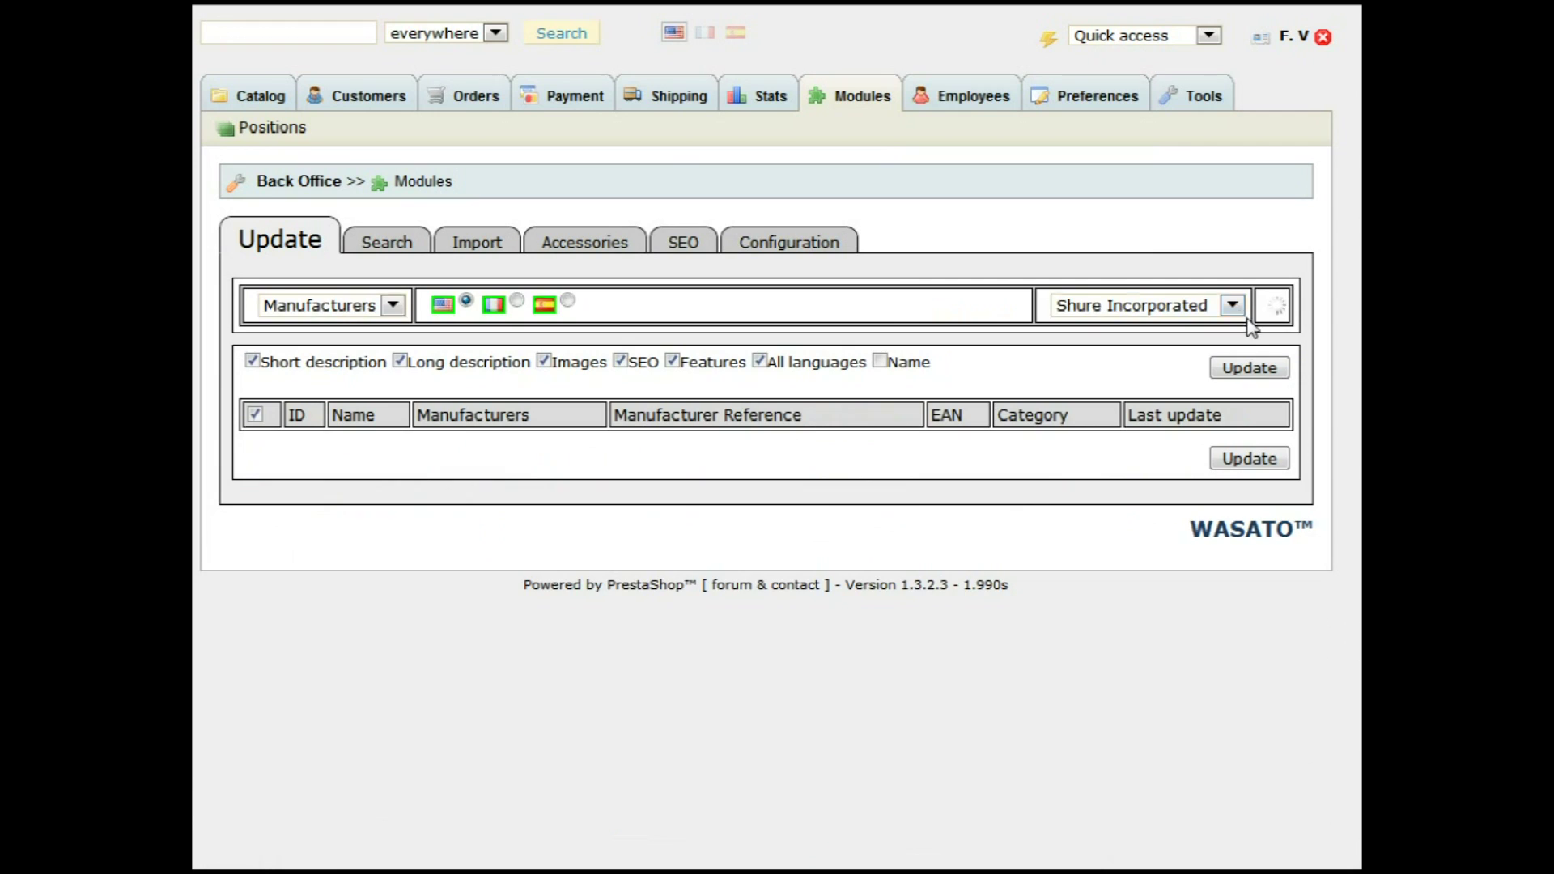
left_click(255, 471)
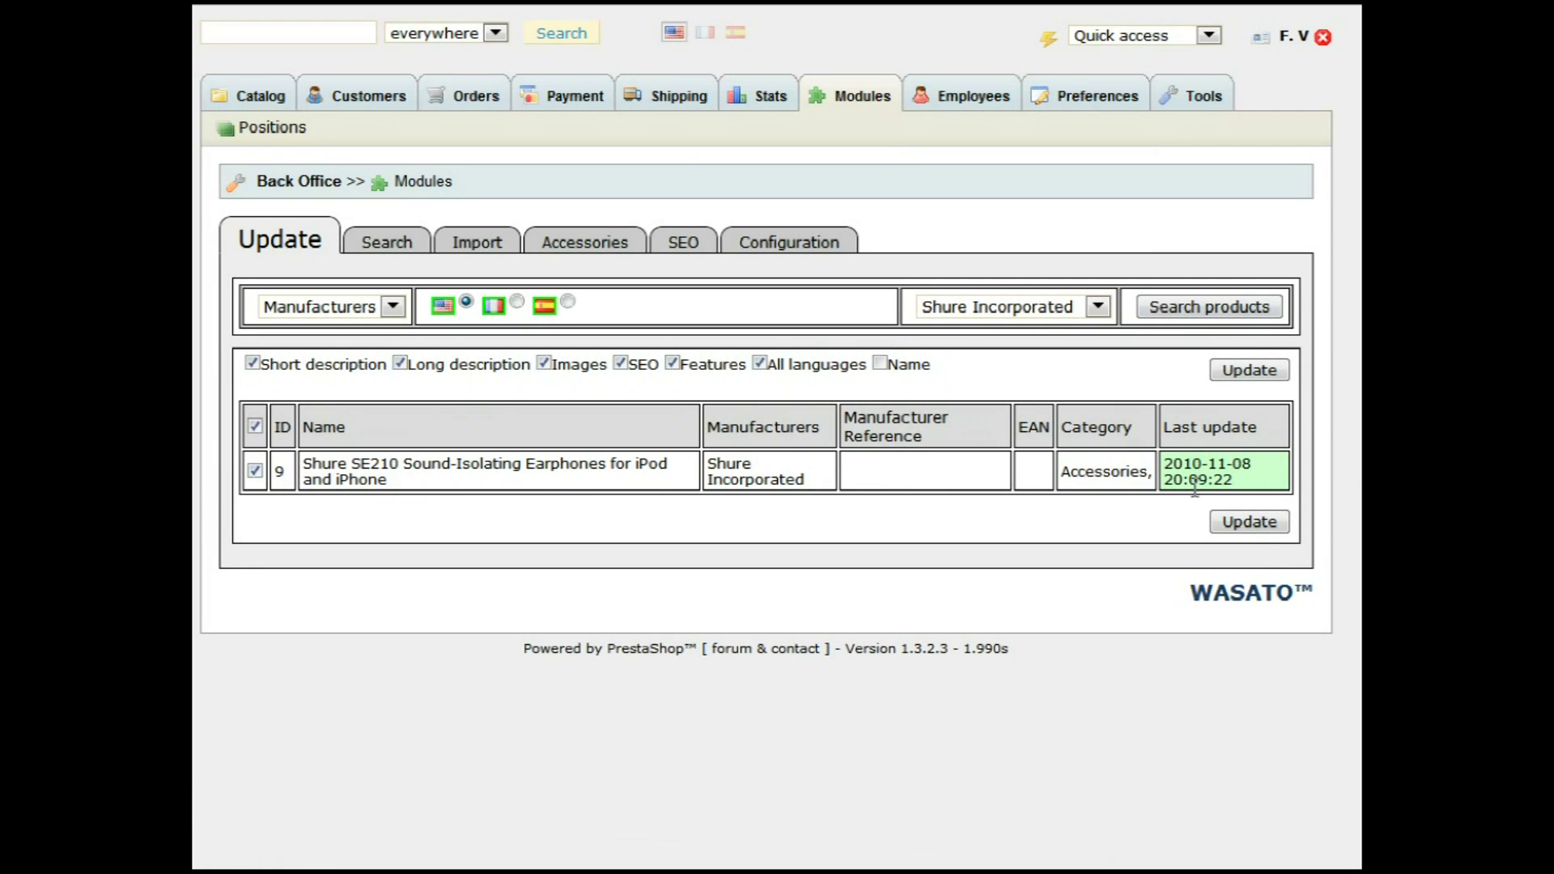
Step: Run the update for the selected Shure SE210 earphones and check the product's update status
left_click(1253, 523)
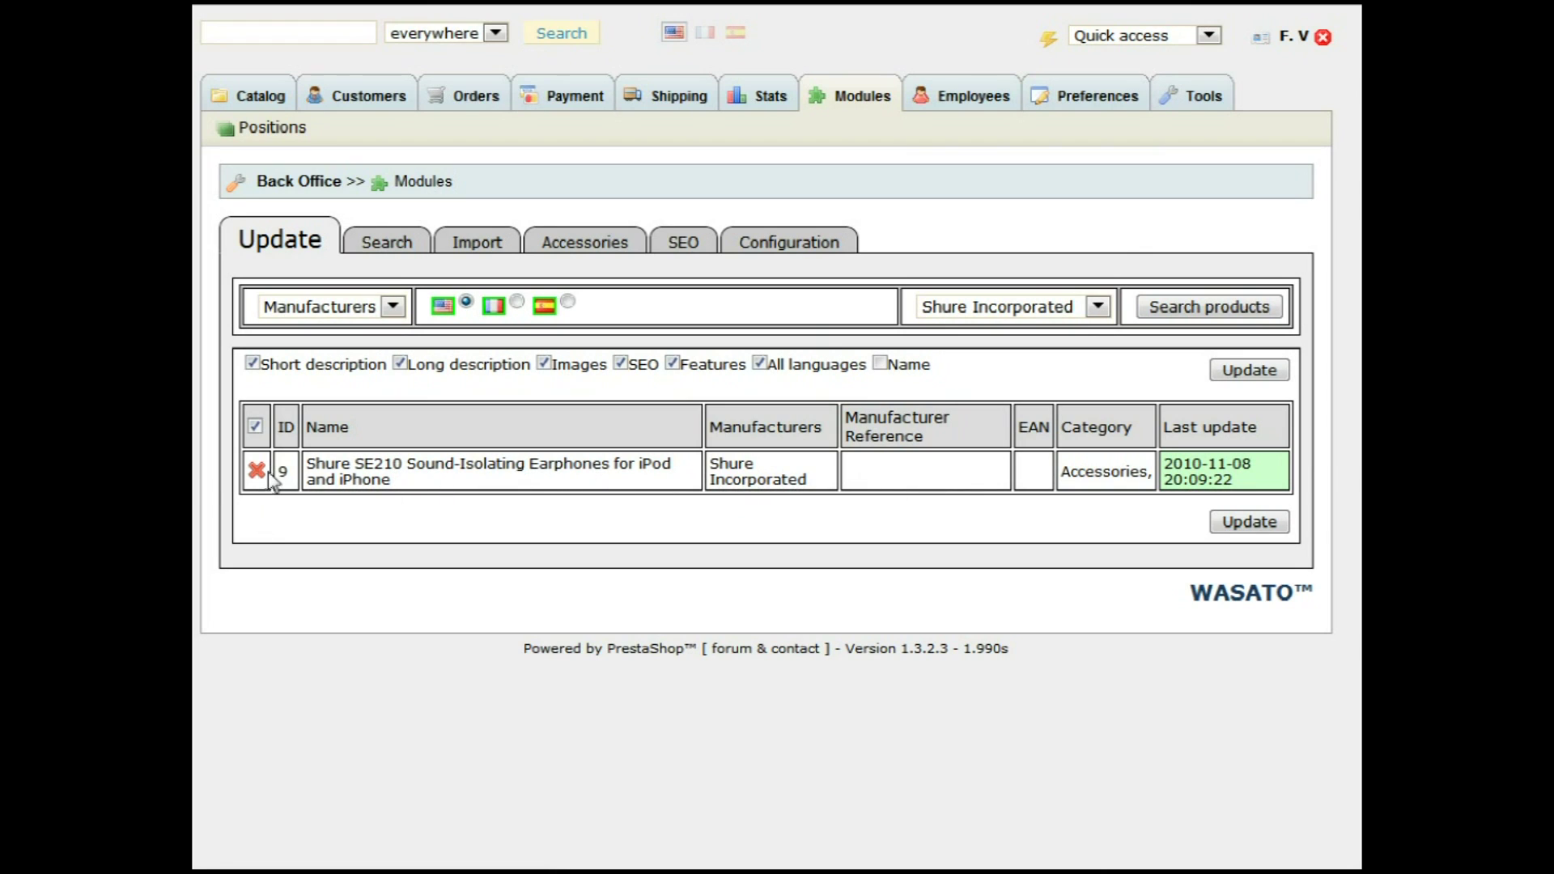
mouse_move(261, 480)
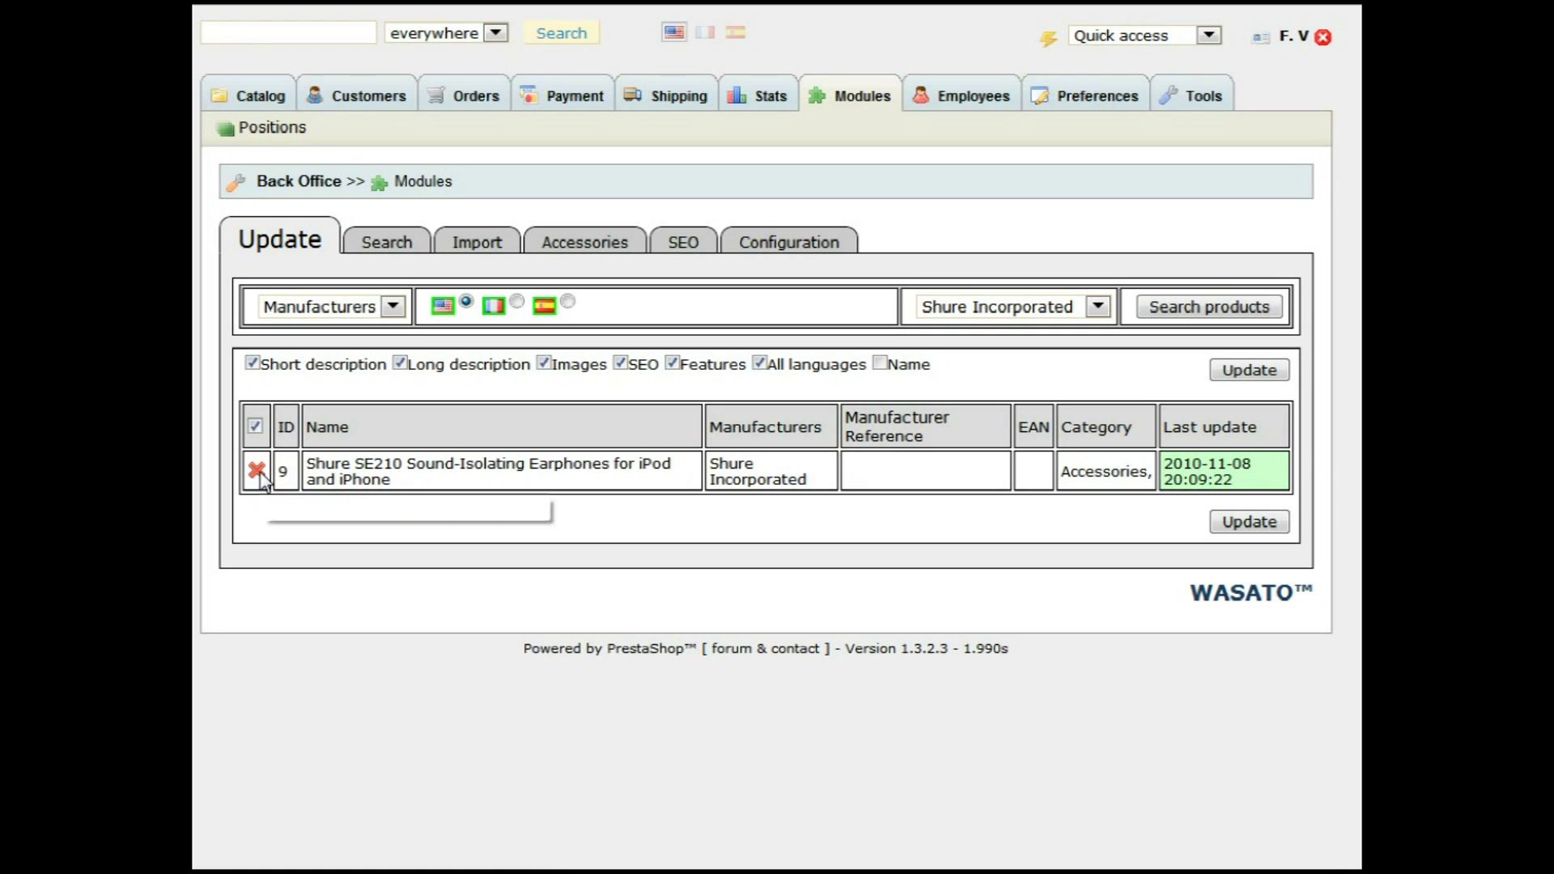
Step: List all products in the update section with the filter set to Everything, and look through their IDs
left_click(377, 253)
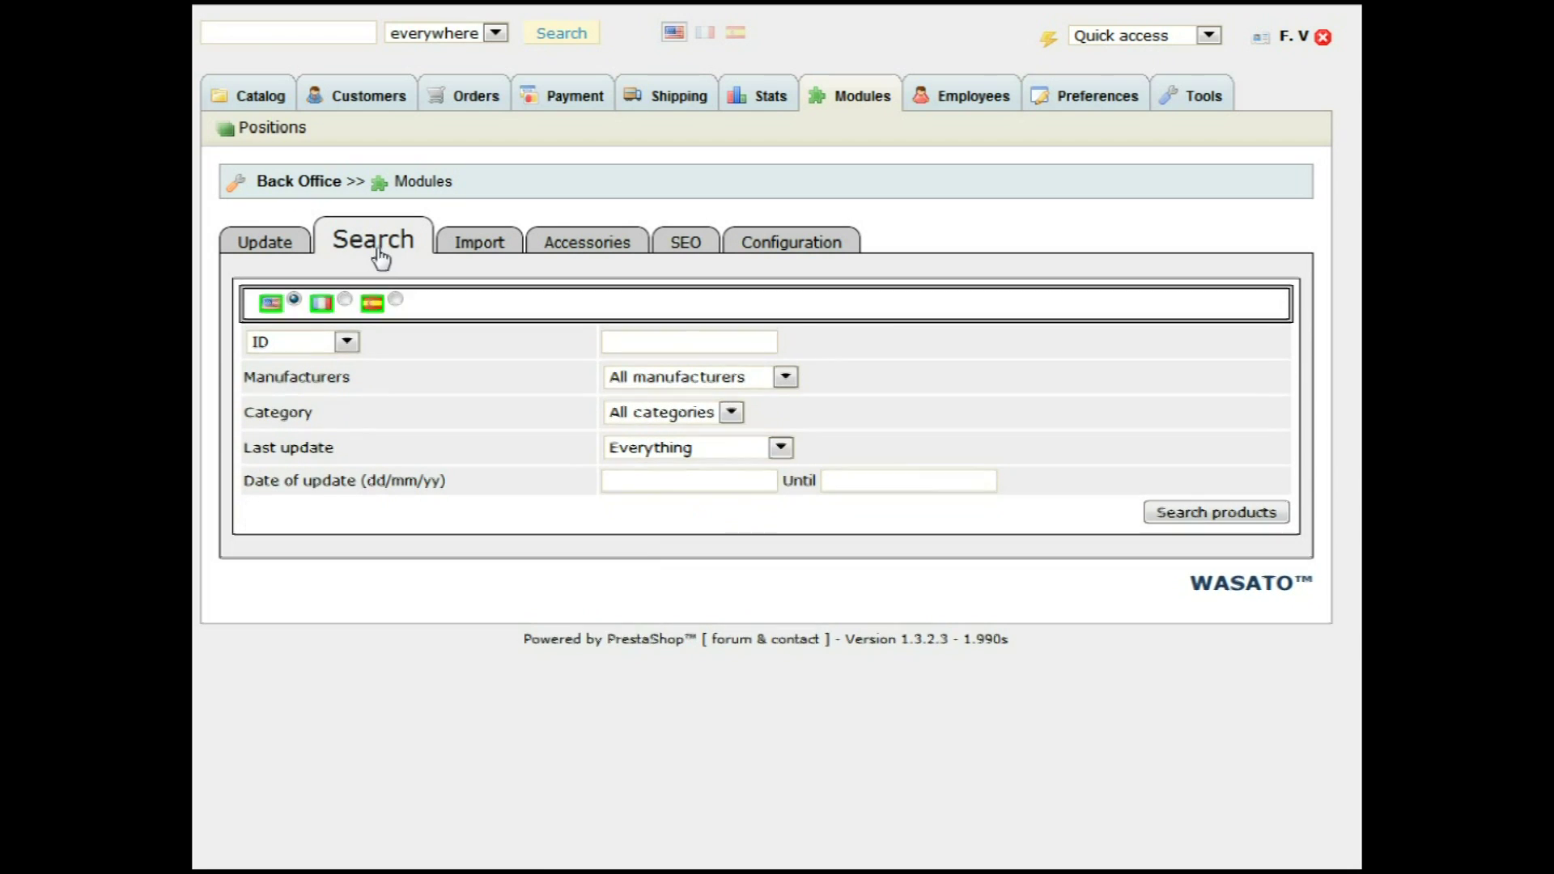
left_click(681, 343)
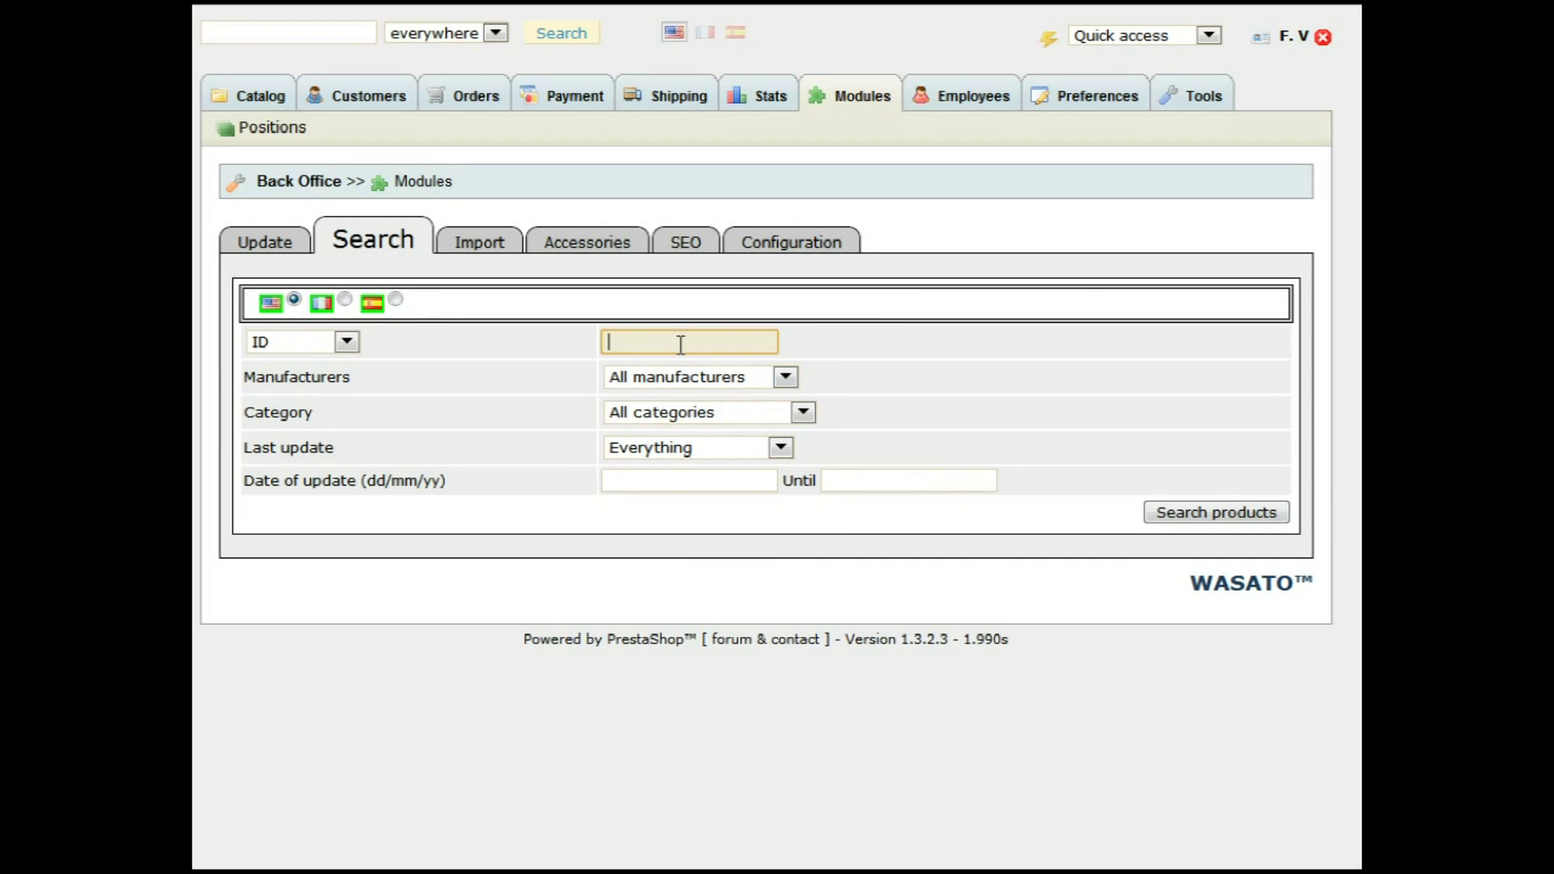
left_click(264, 247)
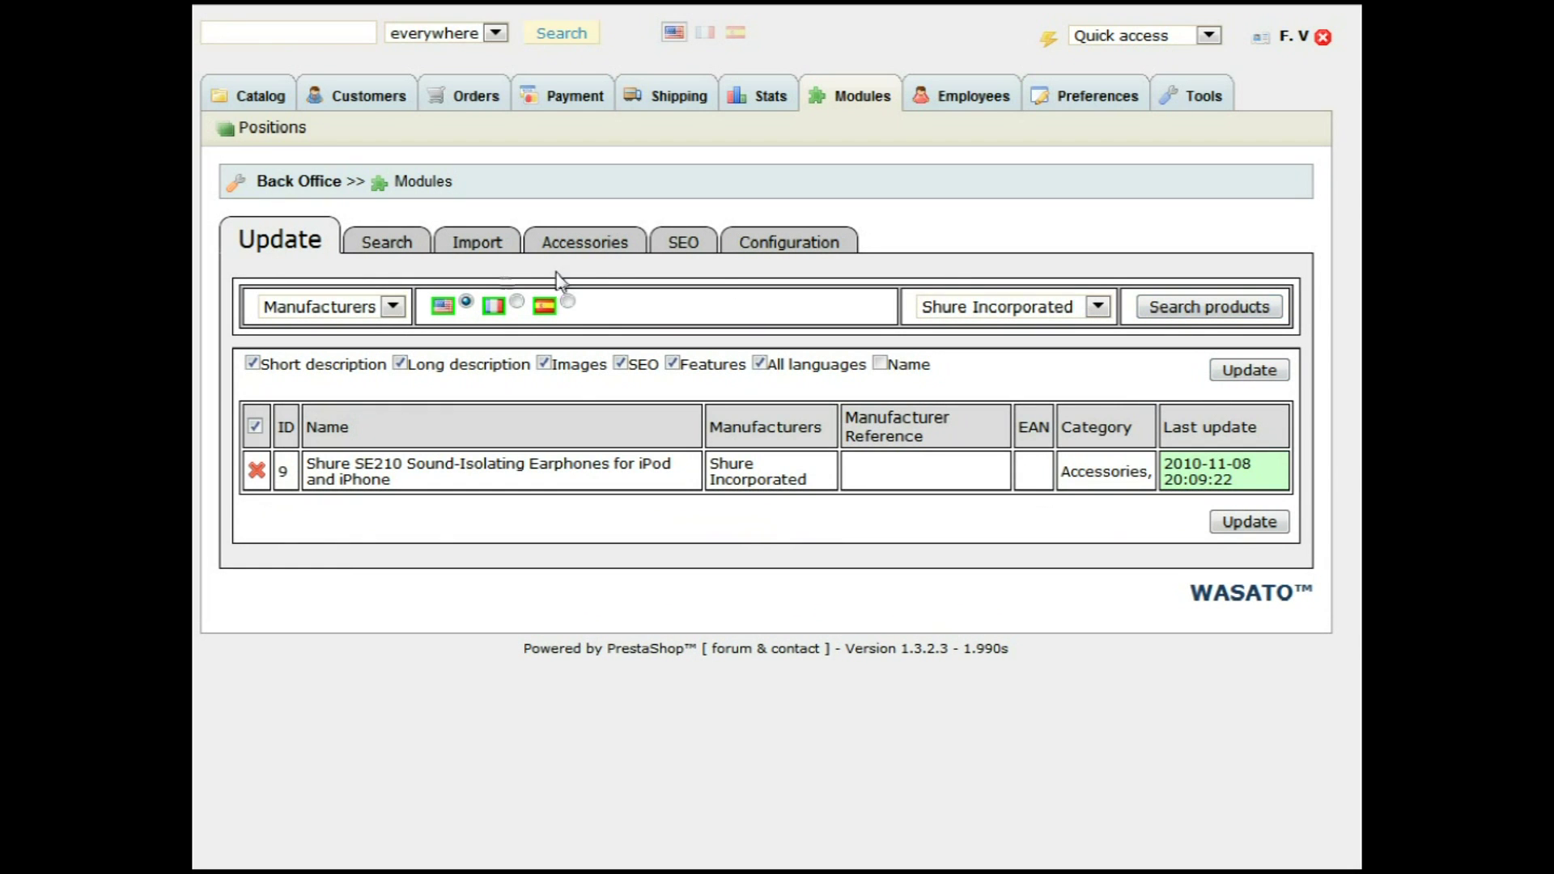
left_click(373, 308)
left_click(372, 329)
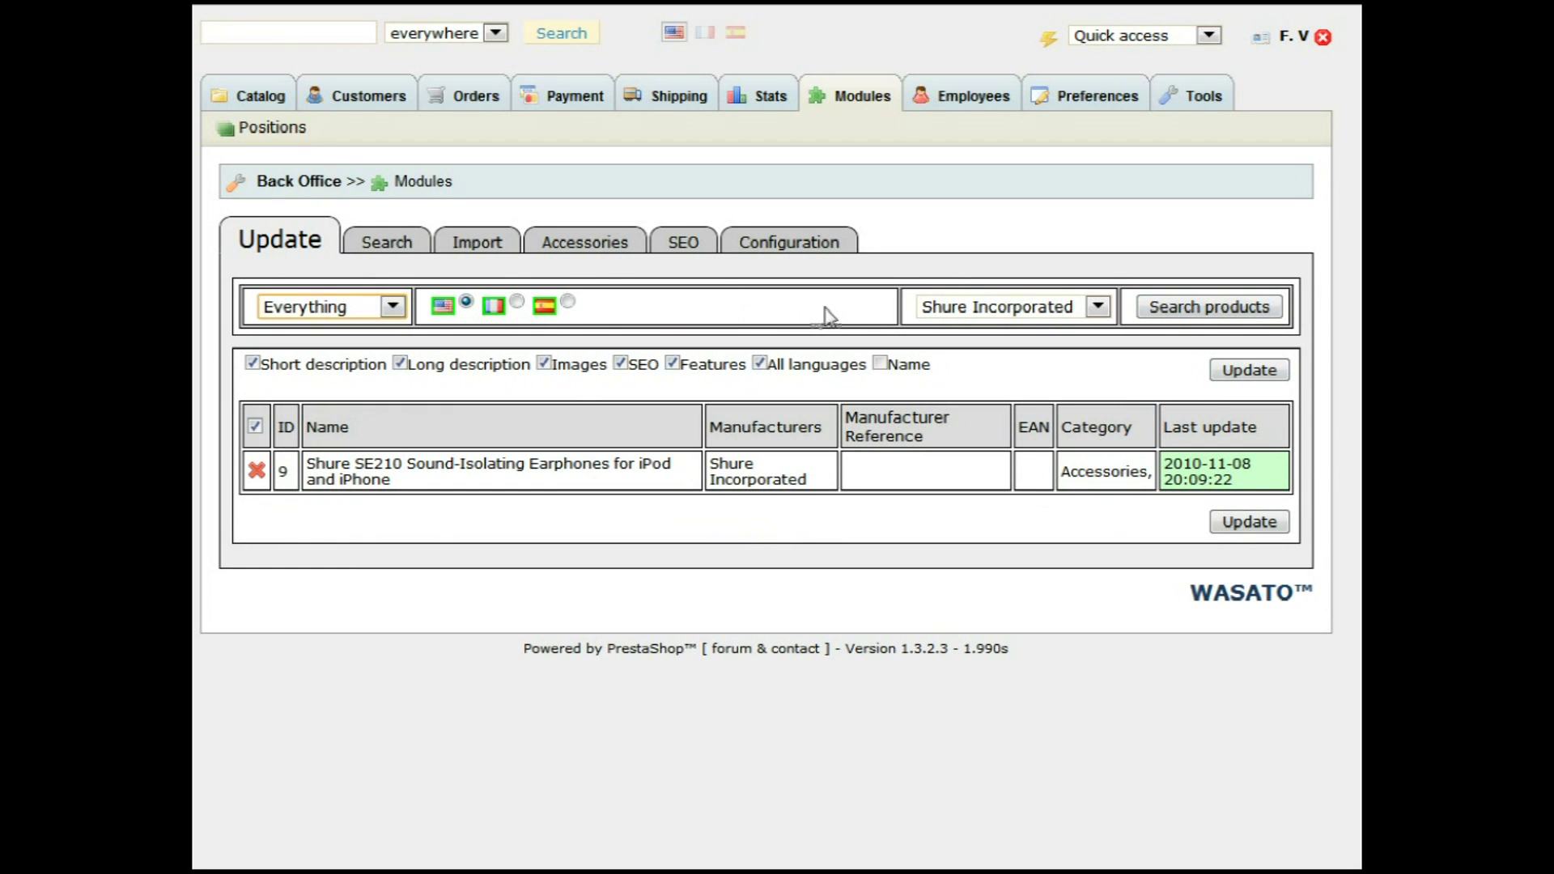
left_click(1224, 306)
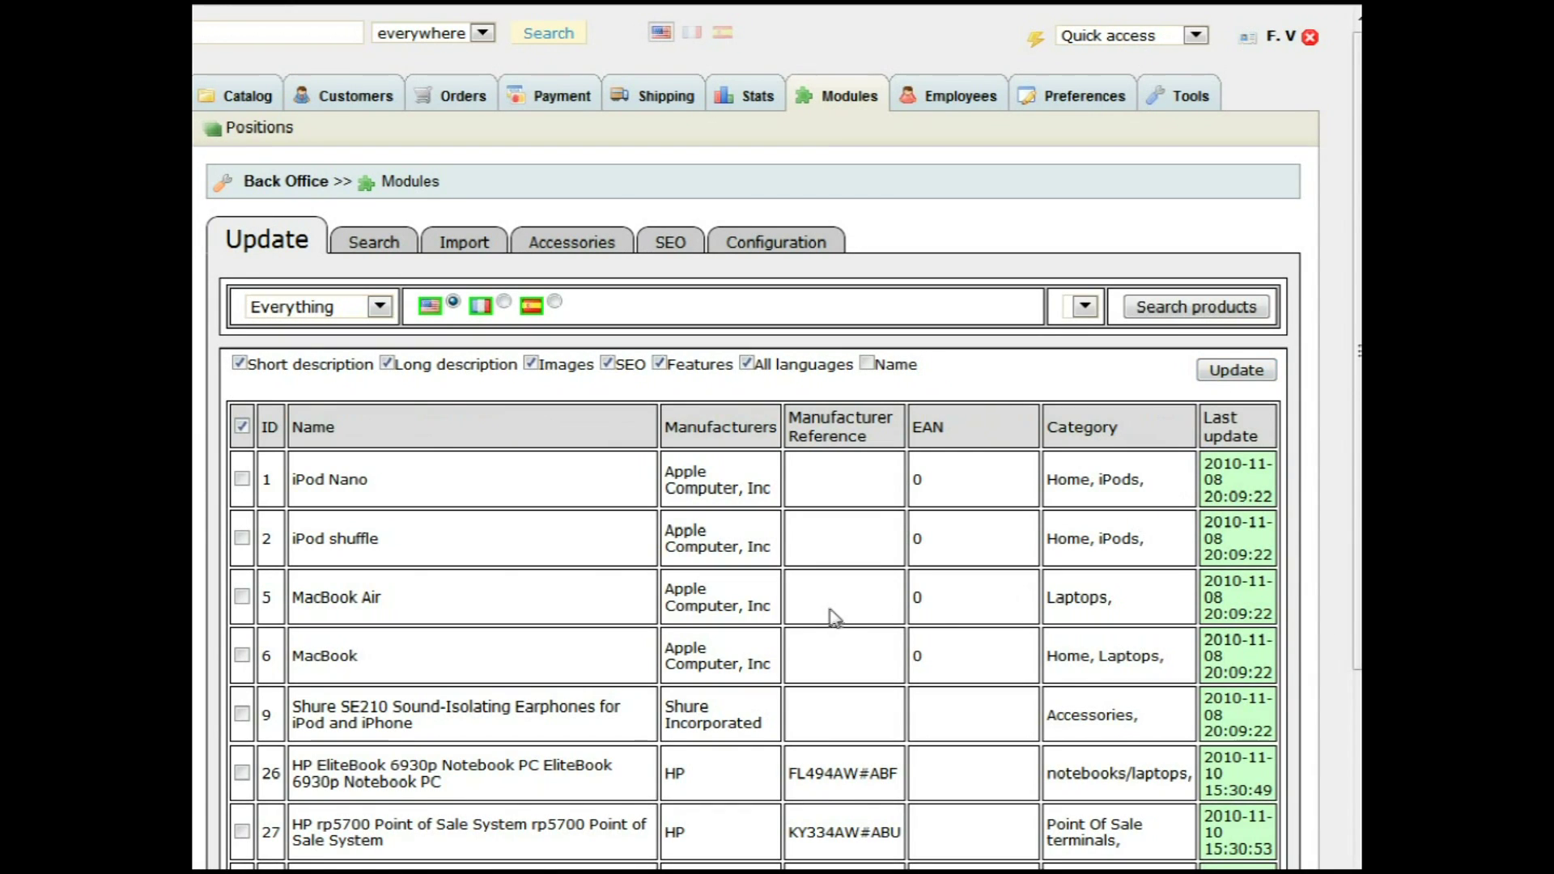
scroll(833, 617, "down", 3)
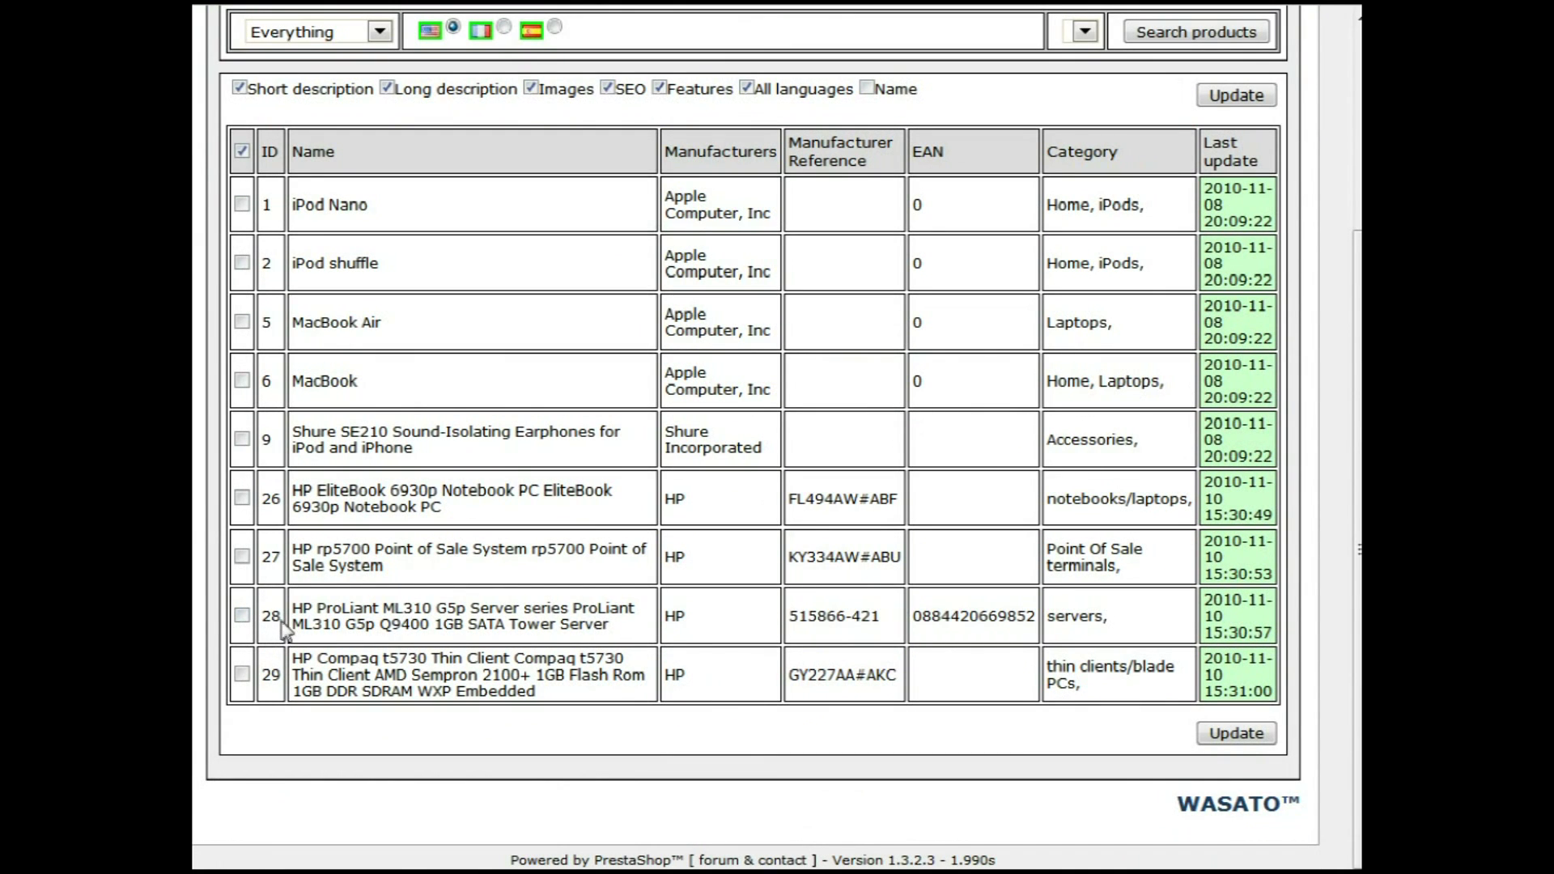
scroll(275, 616, "up", 4)
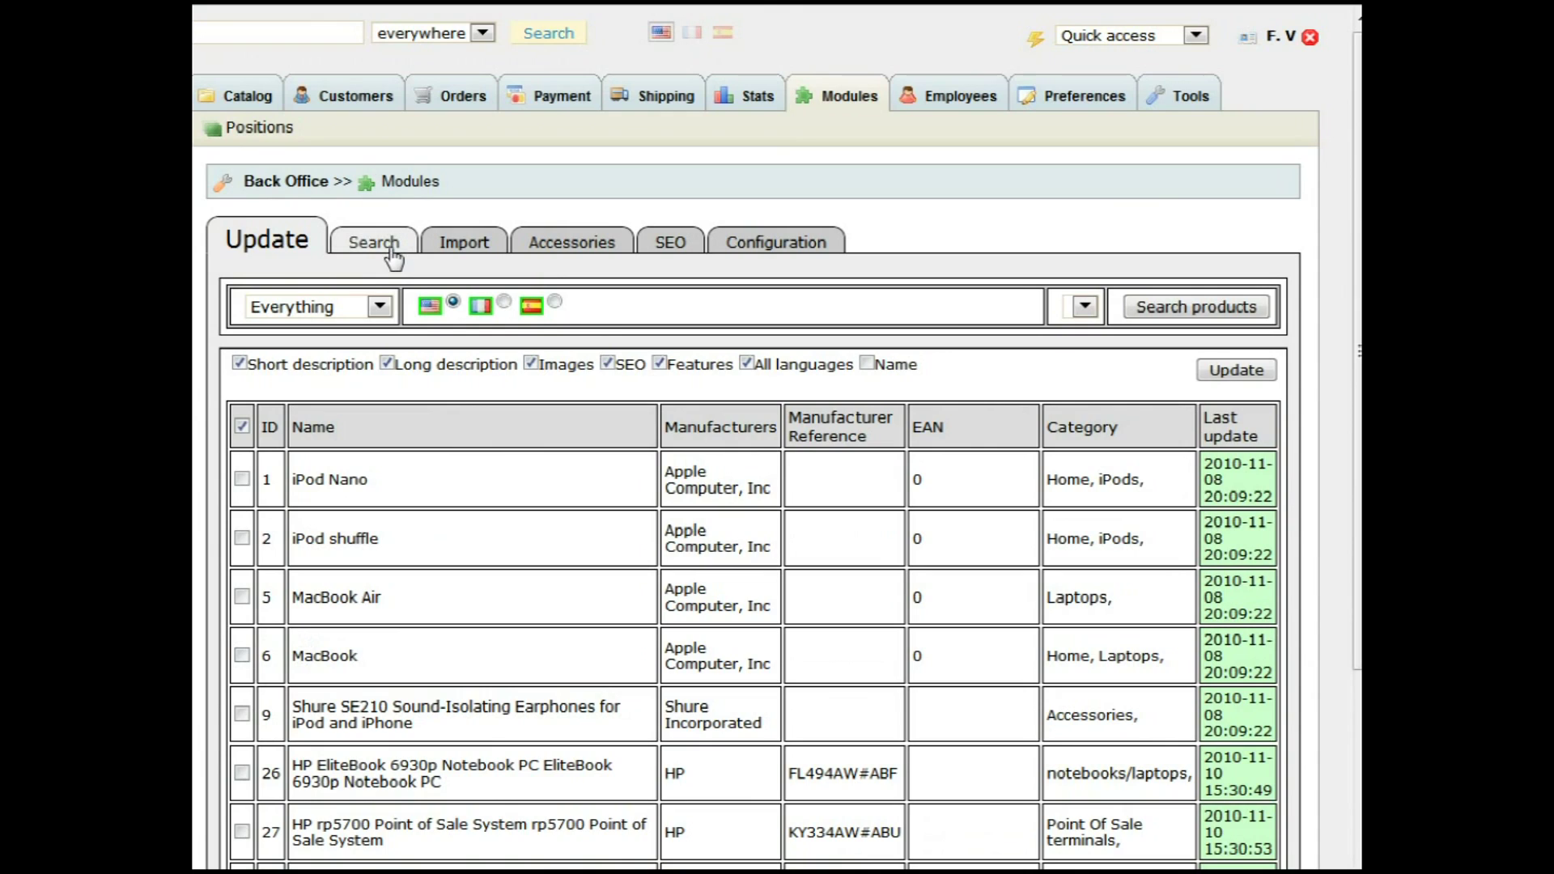
Step: Search for the product with ID 28 and add the HP ProLiant ML310 G5p server to the update list
left_click(374, 243)
left_click(639, 343)
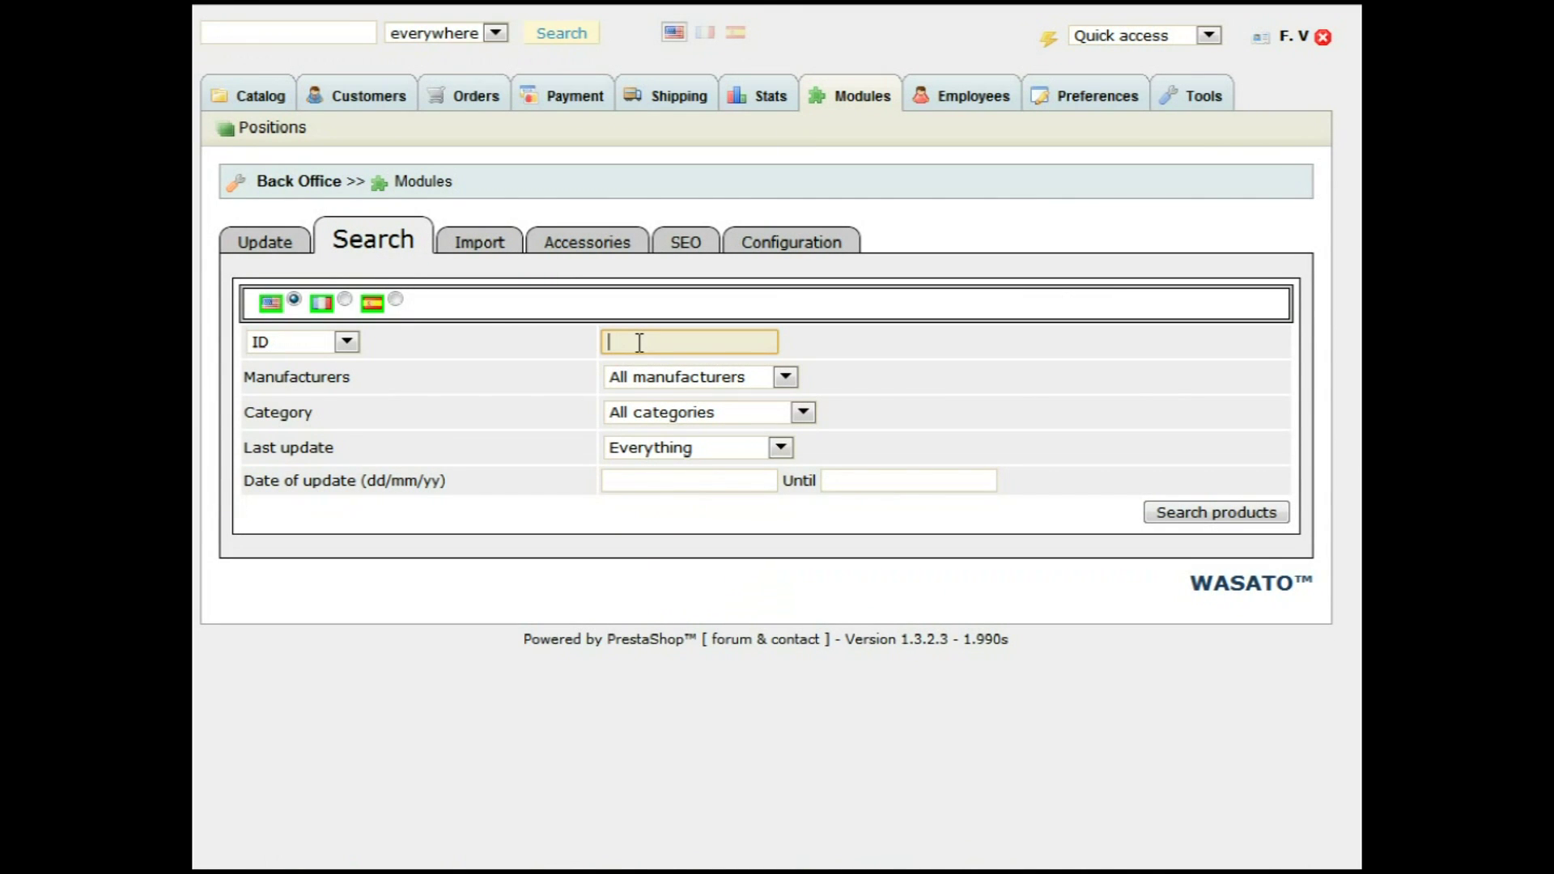
type("28")
left_click(1282, 511)
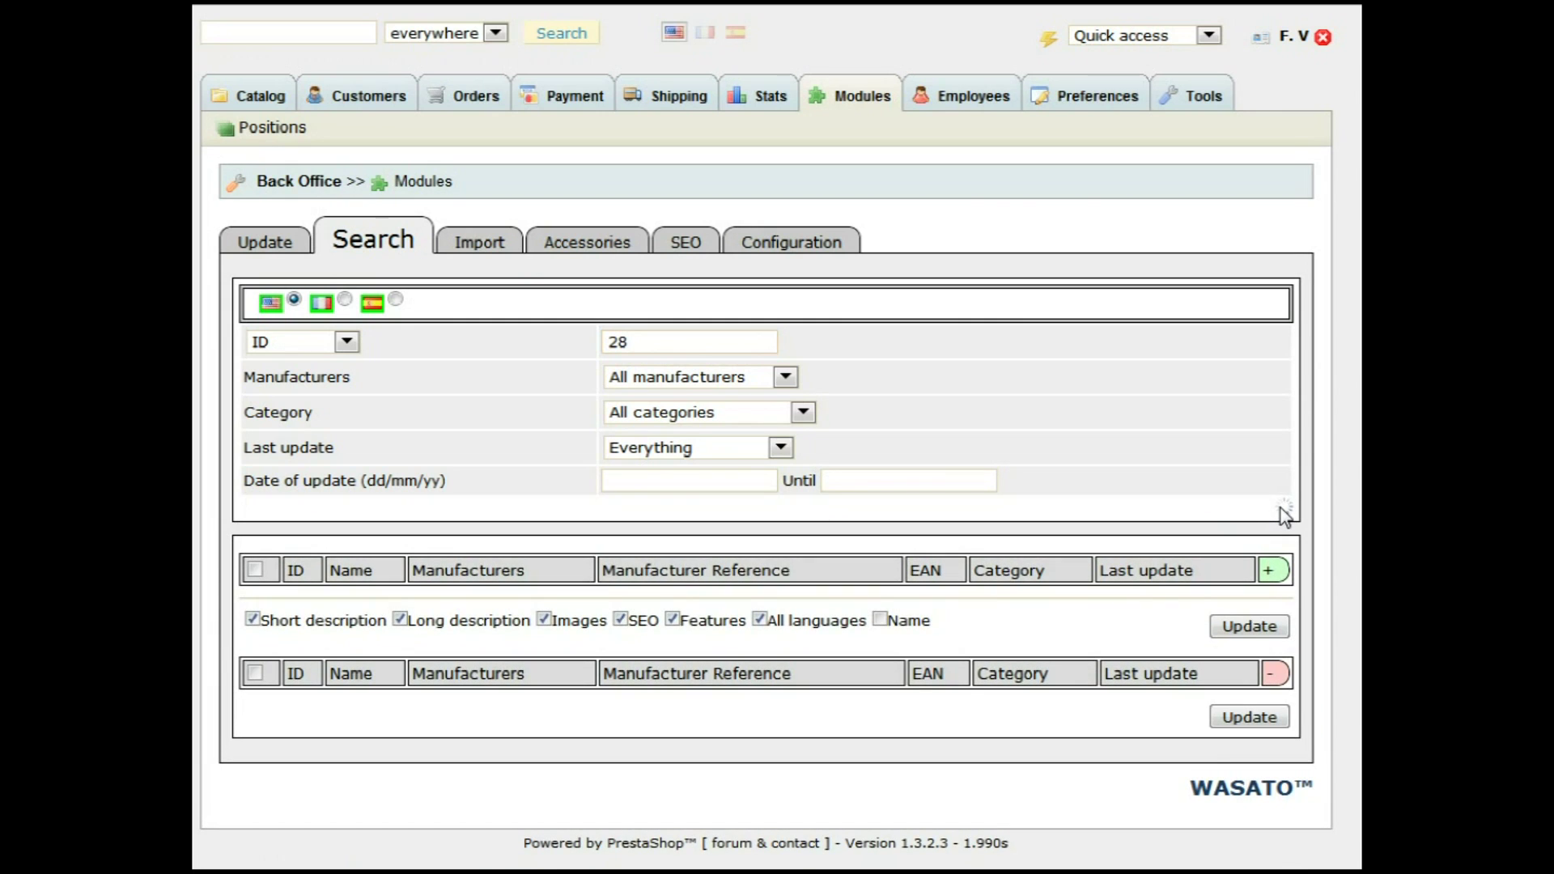
scroll(1283, 513, "down", 2)
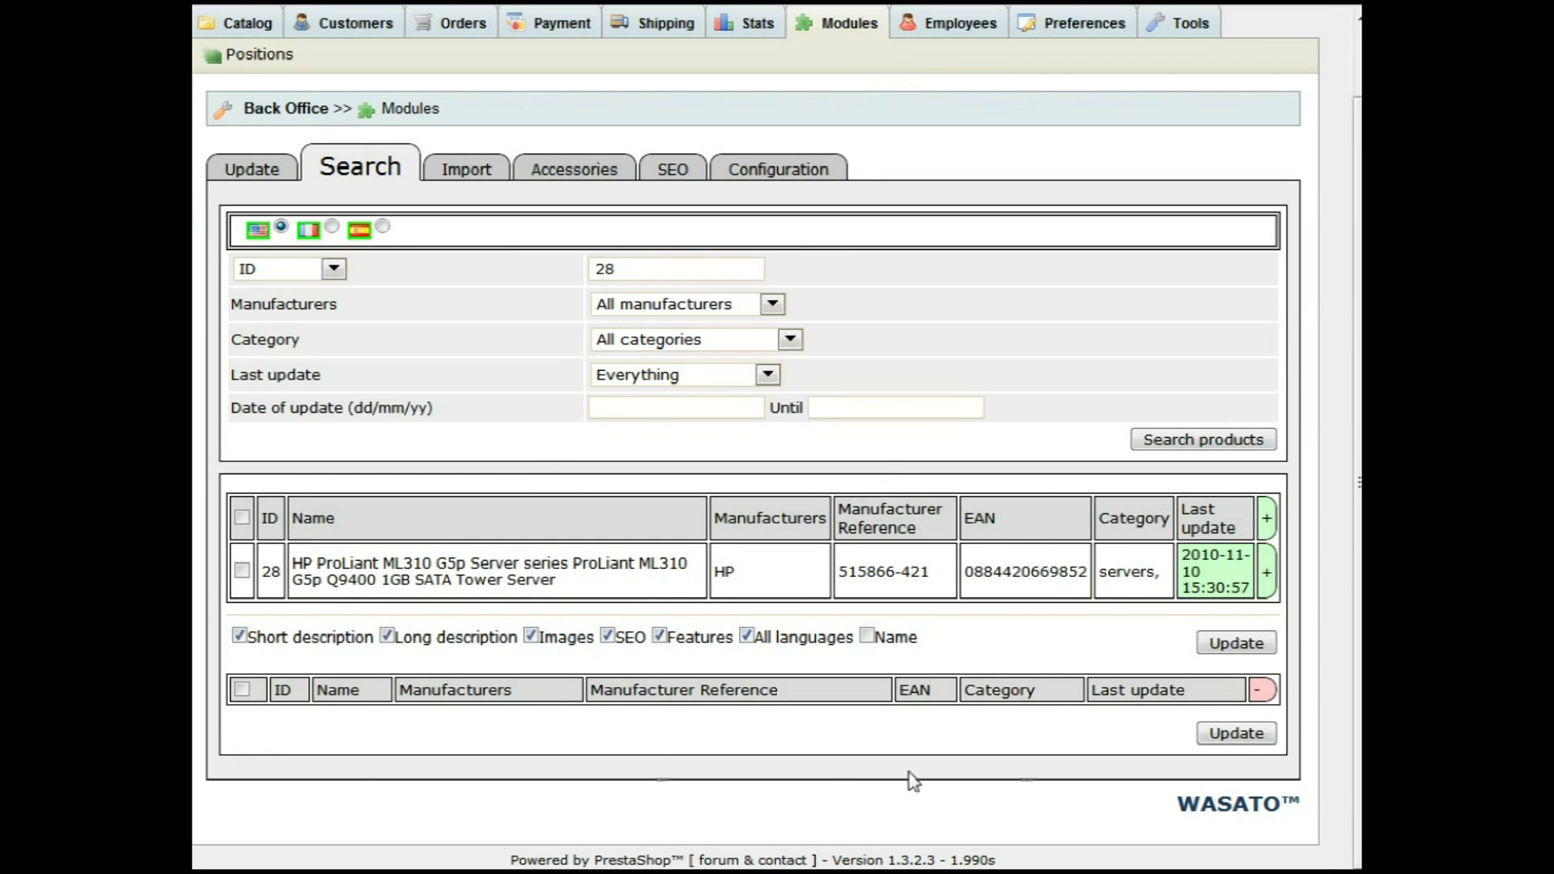
left_click(1267, 573)
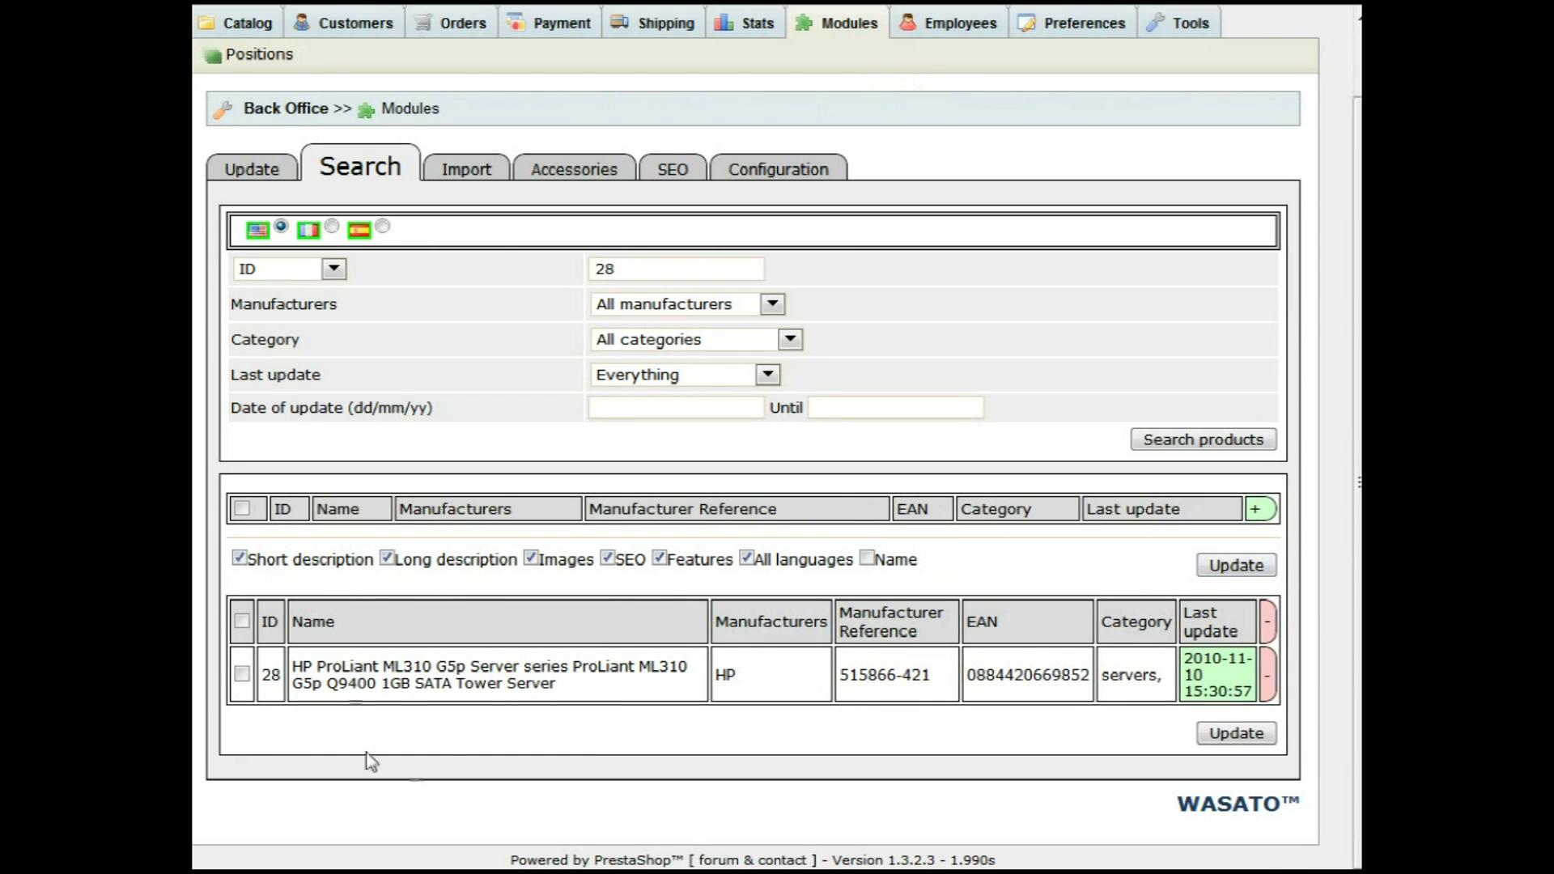
Step: Clear the ID search value and copy the HP EliteBook 6930p's manufacturer reference from the update section's product list
left_click_drag(656, 278, 417, 277)
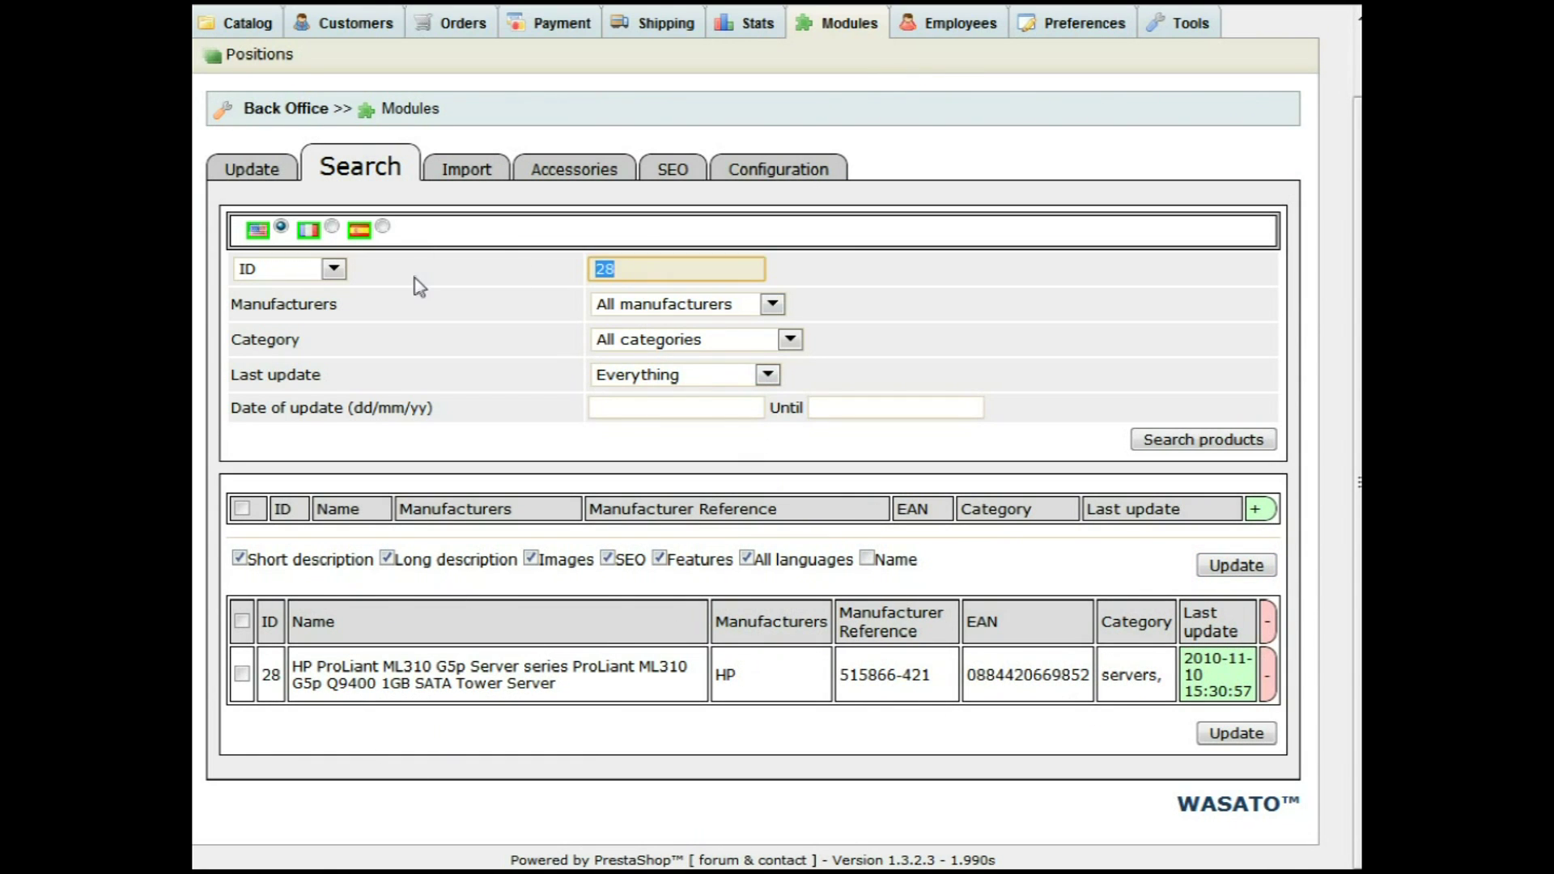
key("BackSpace")
left_click(257, 170)
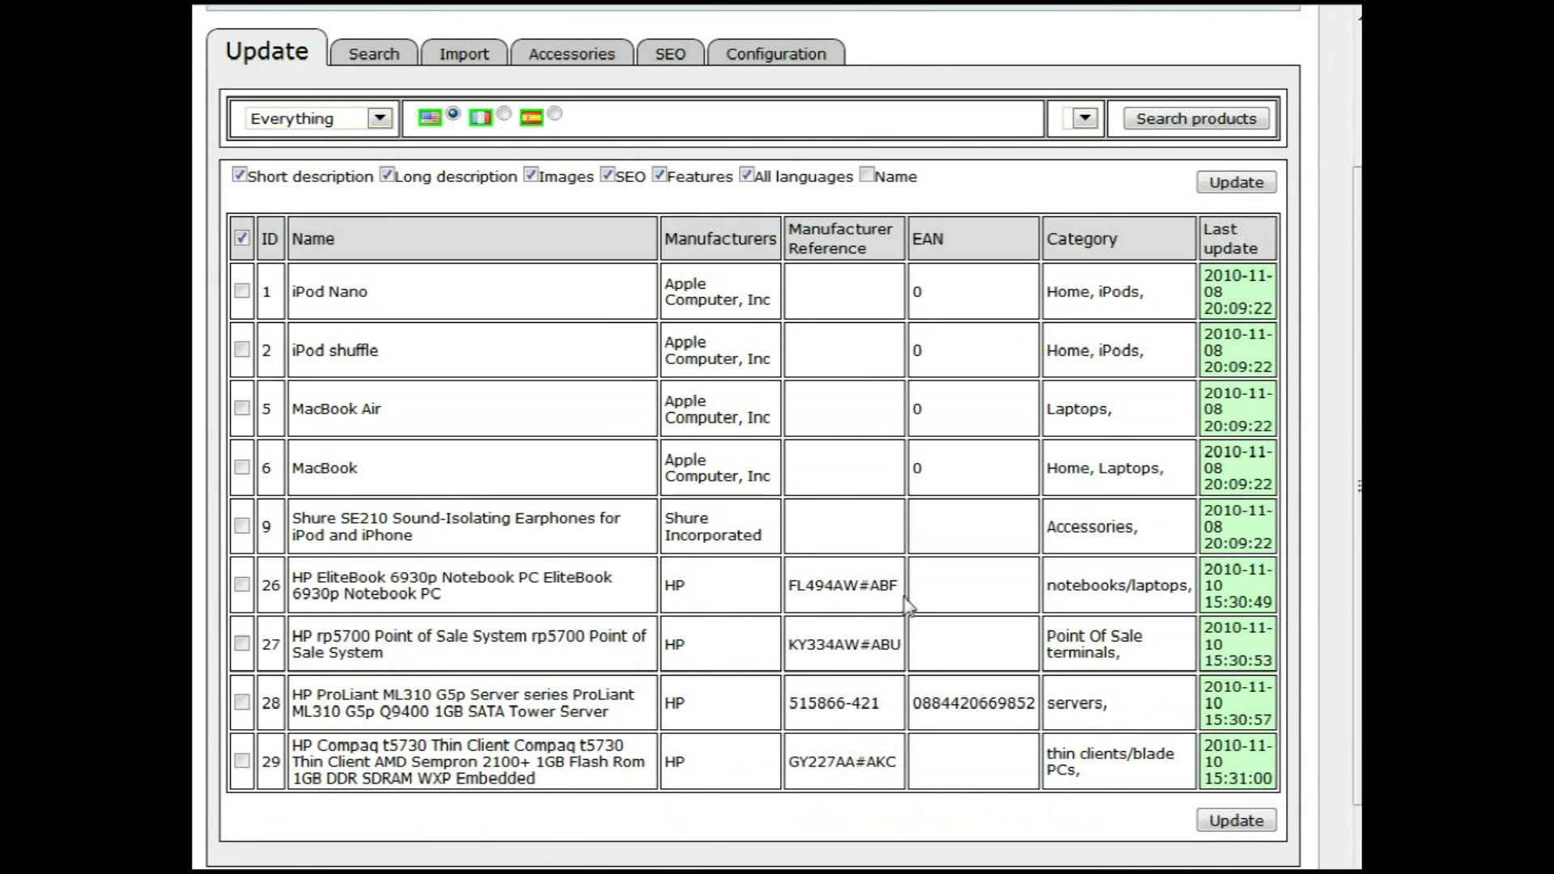
left_click_drag(904, 584, 806, 584)
left_click_drag(907, 581, 800, 582)
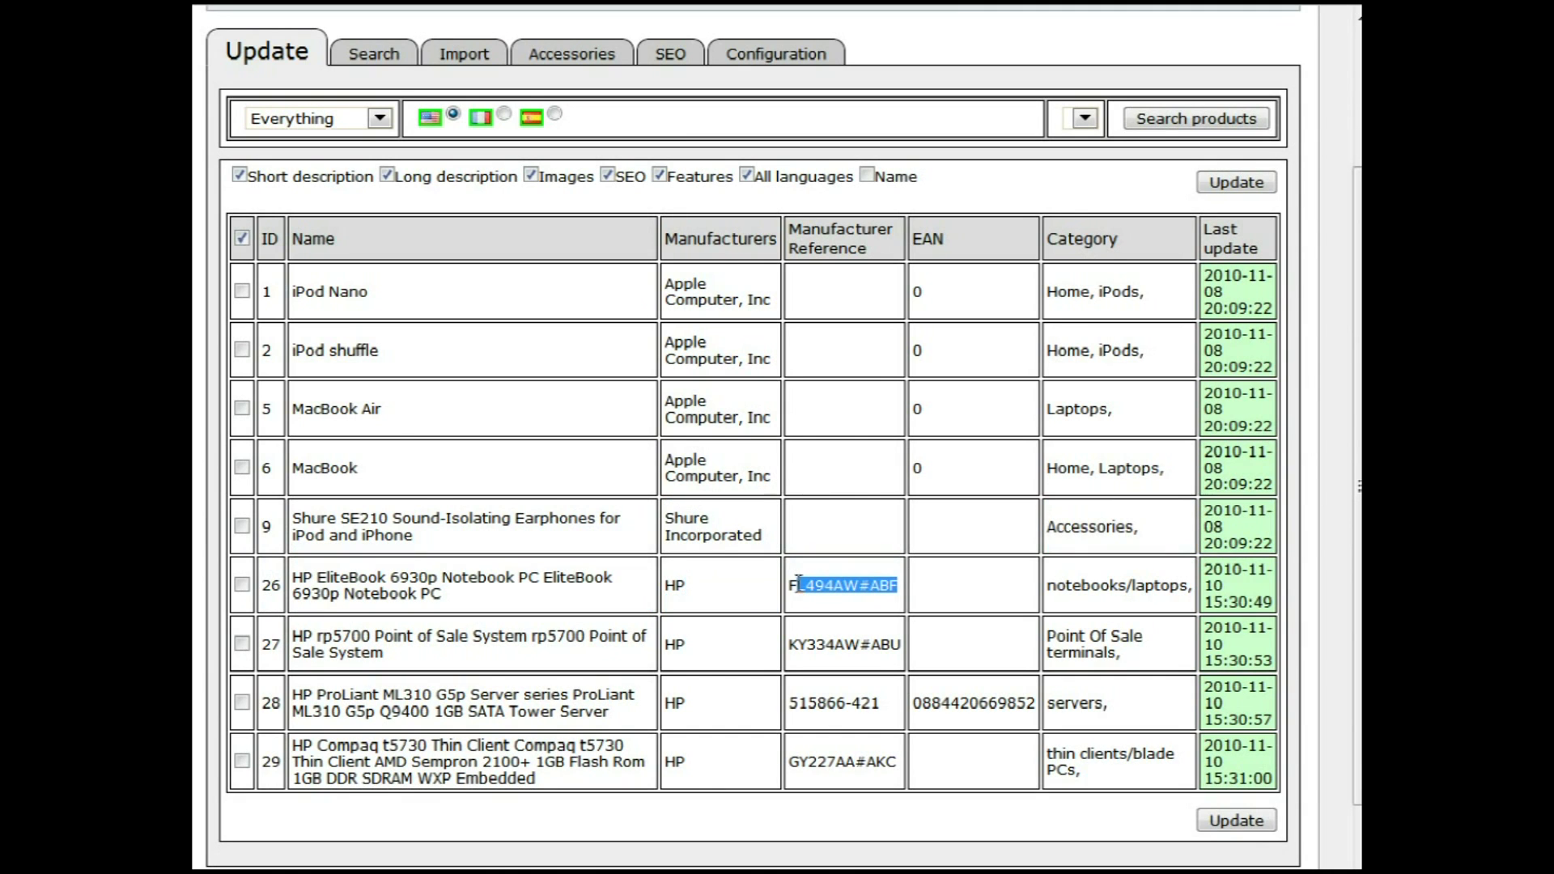
Step: Search for the product by Reference FL494AW#ABF in the search section
left_click(373, 54)
left_click(328, 272)
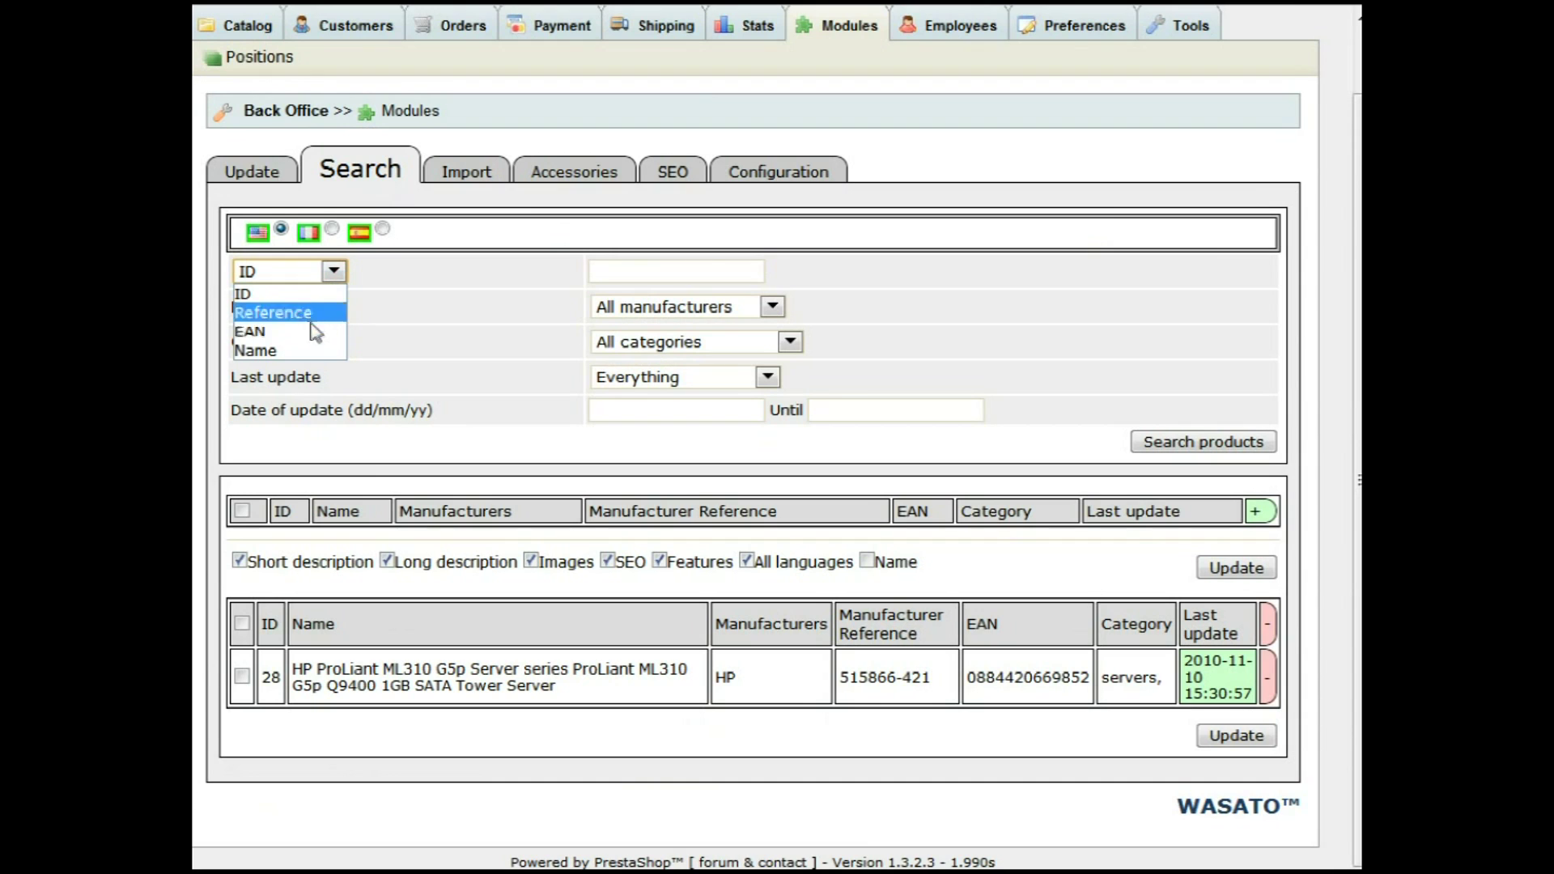
left_click(283, 311)
left_click(617, 281)
type("FL494AW#ABF")
left_click(1232, 451)
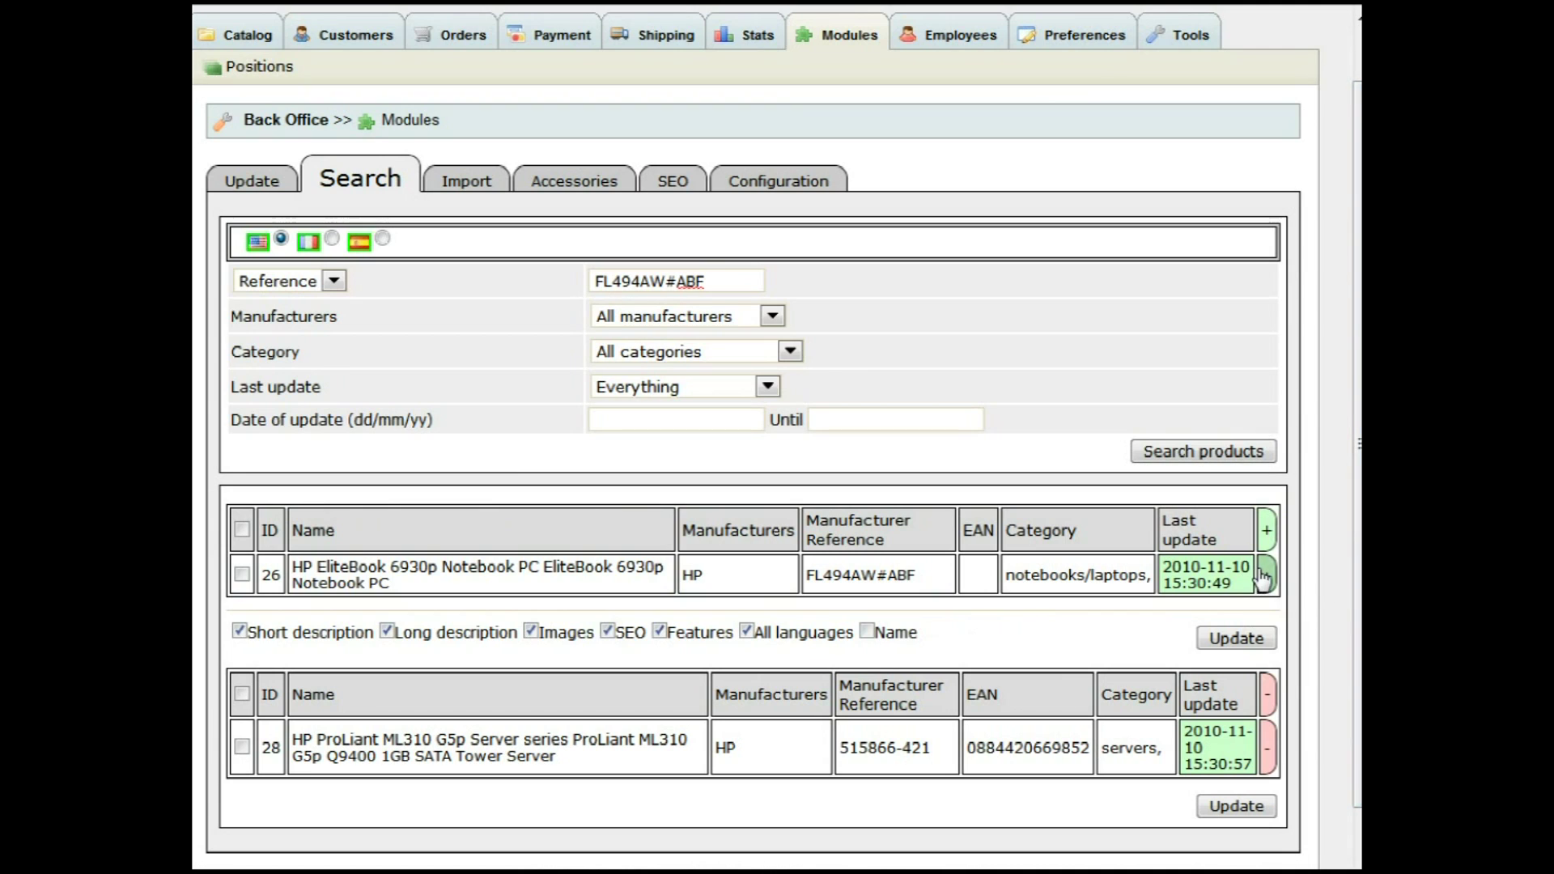
Step: Add the found HP EliteBook 6930p to the update list, select all listed products and update them
left_click(1267, 576)
left_click(241, 633)
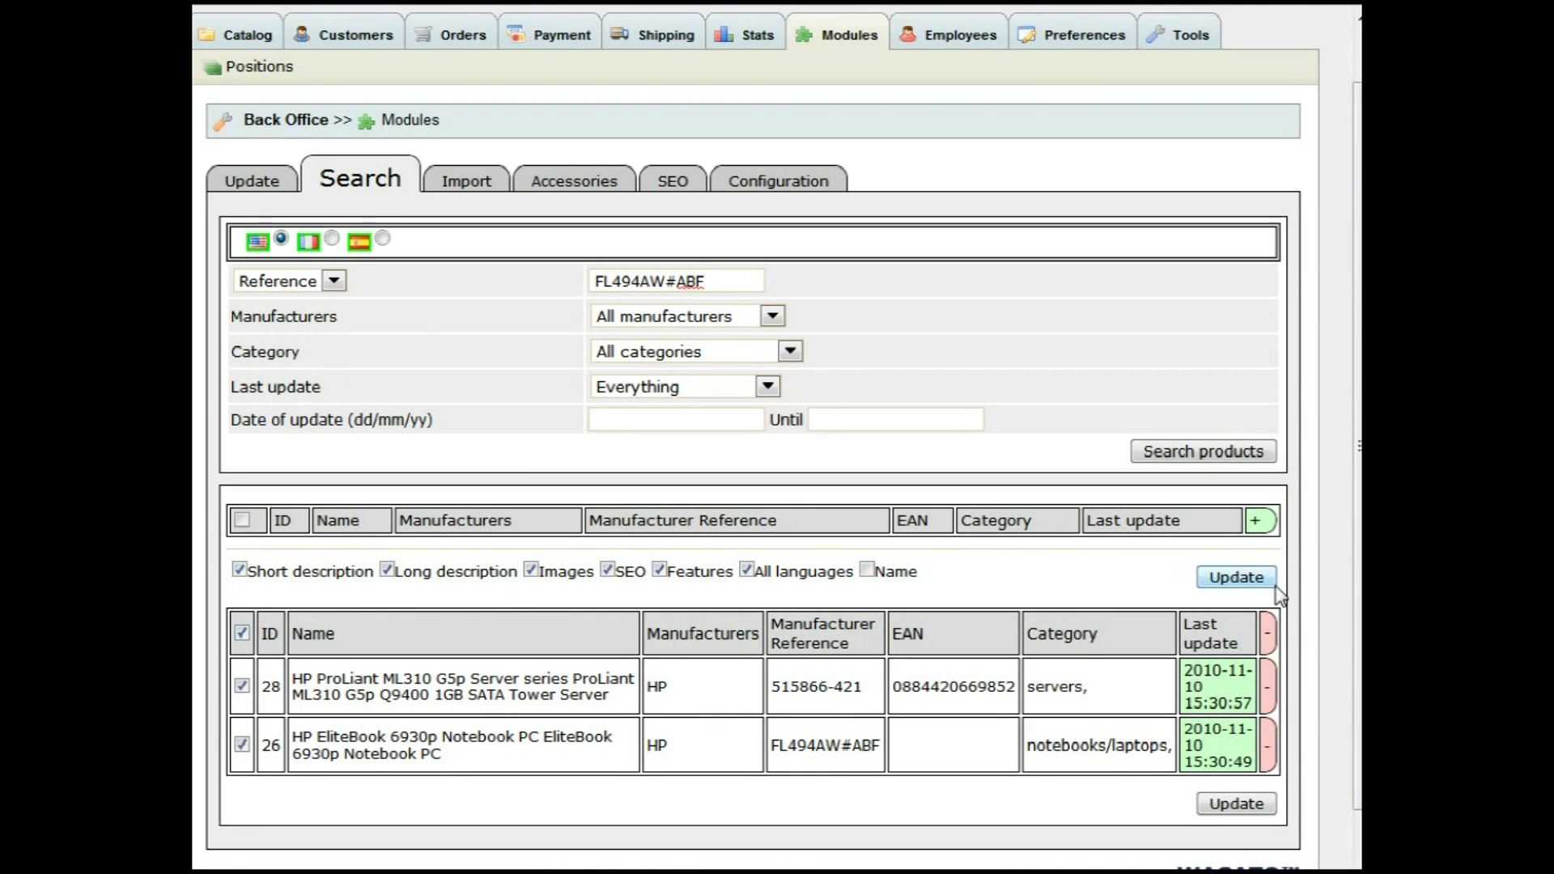
left_click(1236, 577)
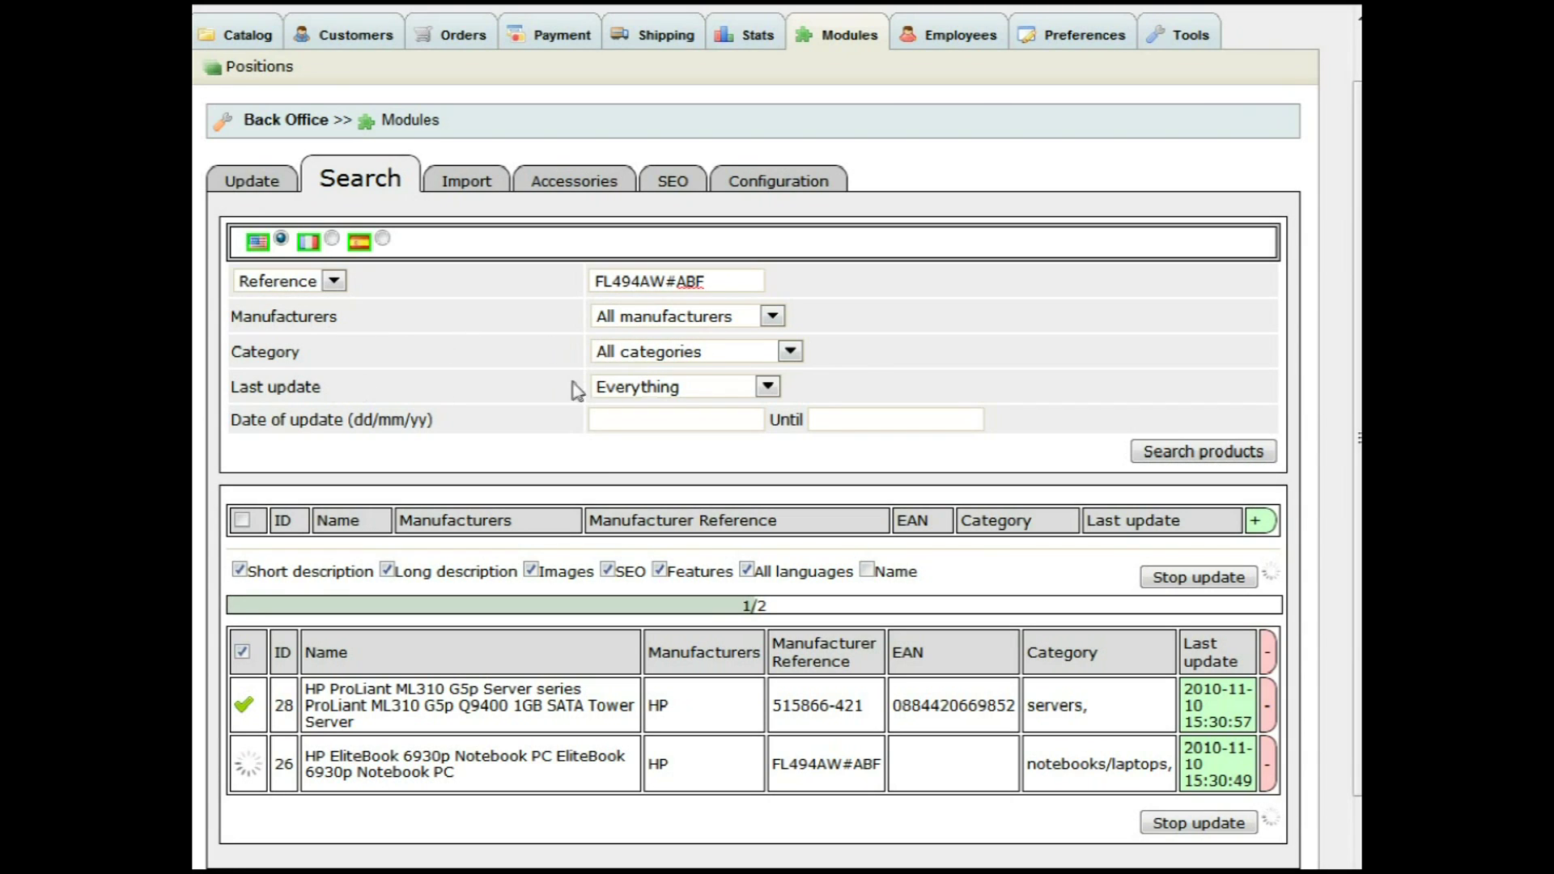
left_click(766, 389)
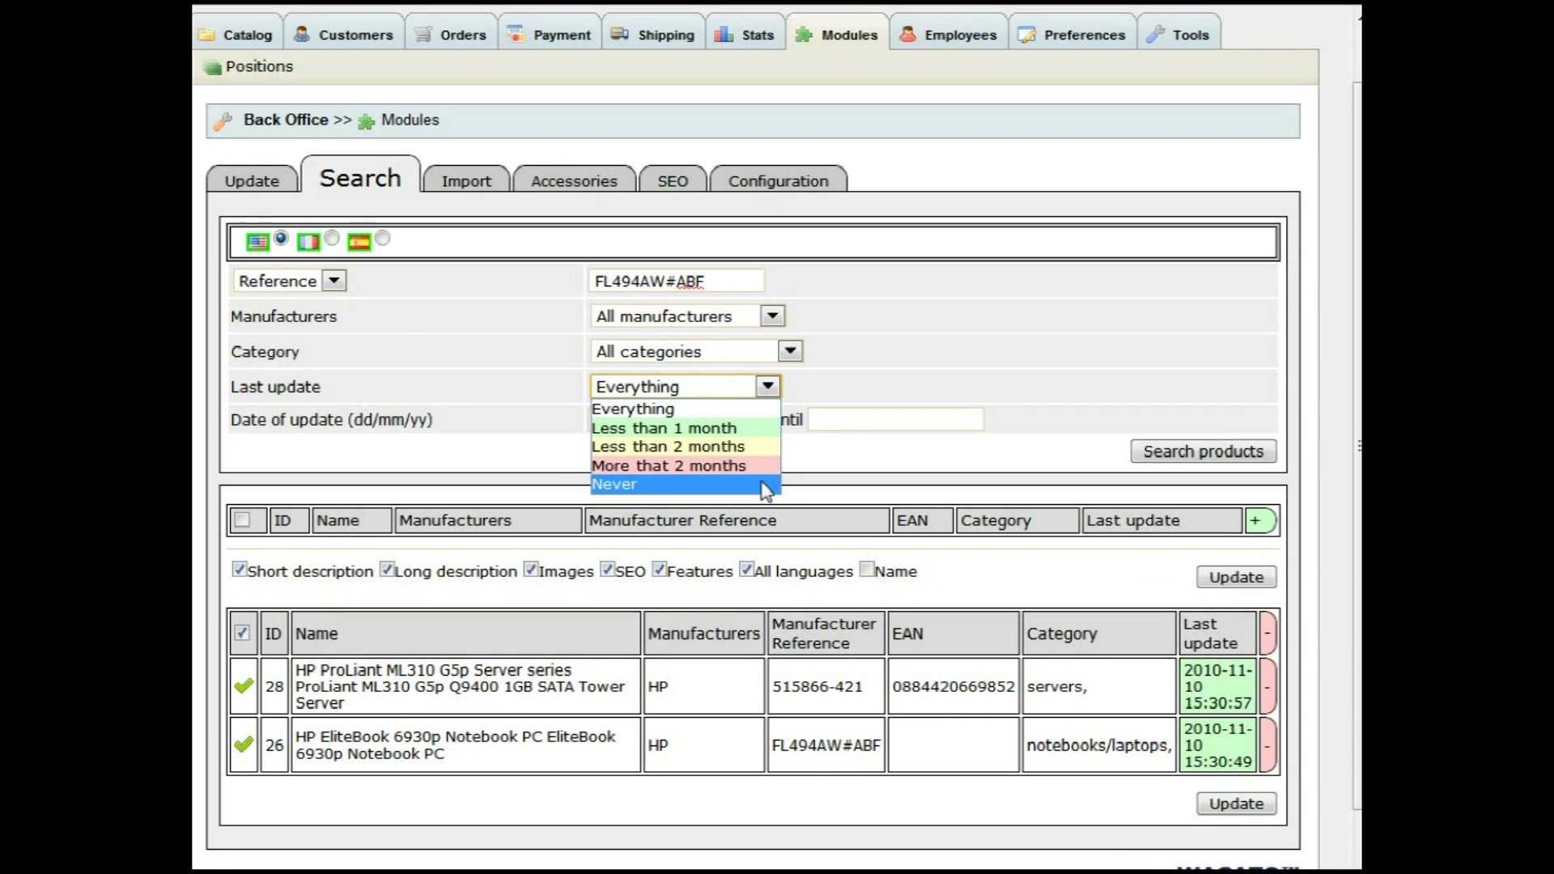
left_click(962, 337)
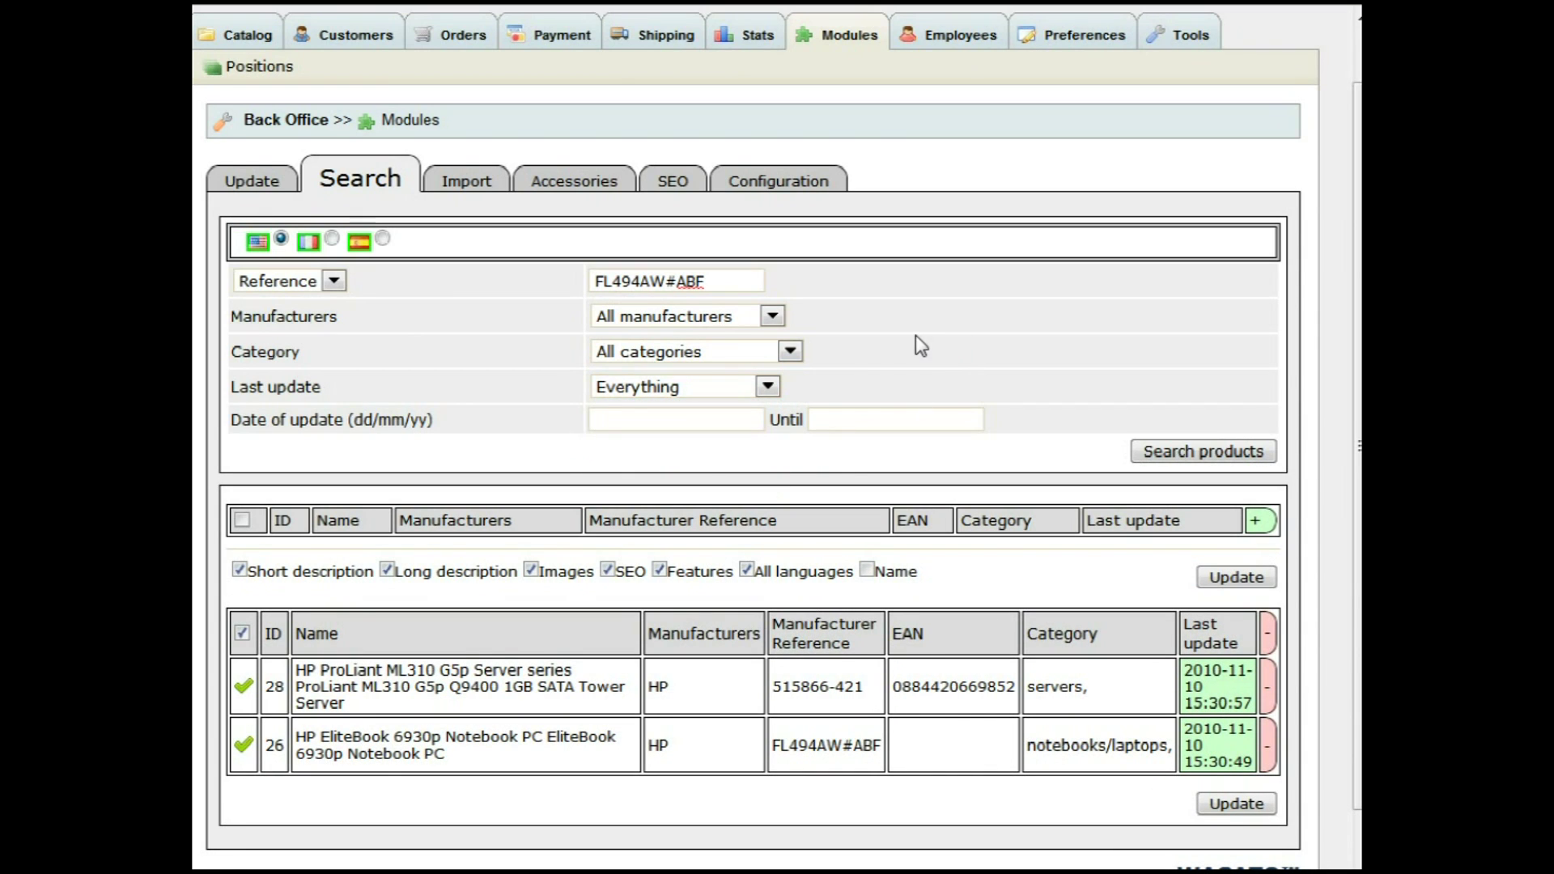
Step: Search the accessories section for products by manufacturer HP and select all the listed products
left_click(562, 182)
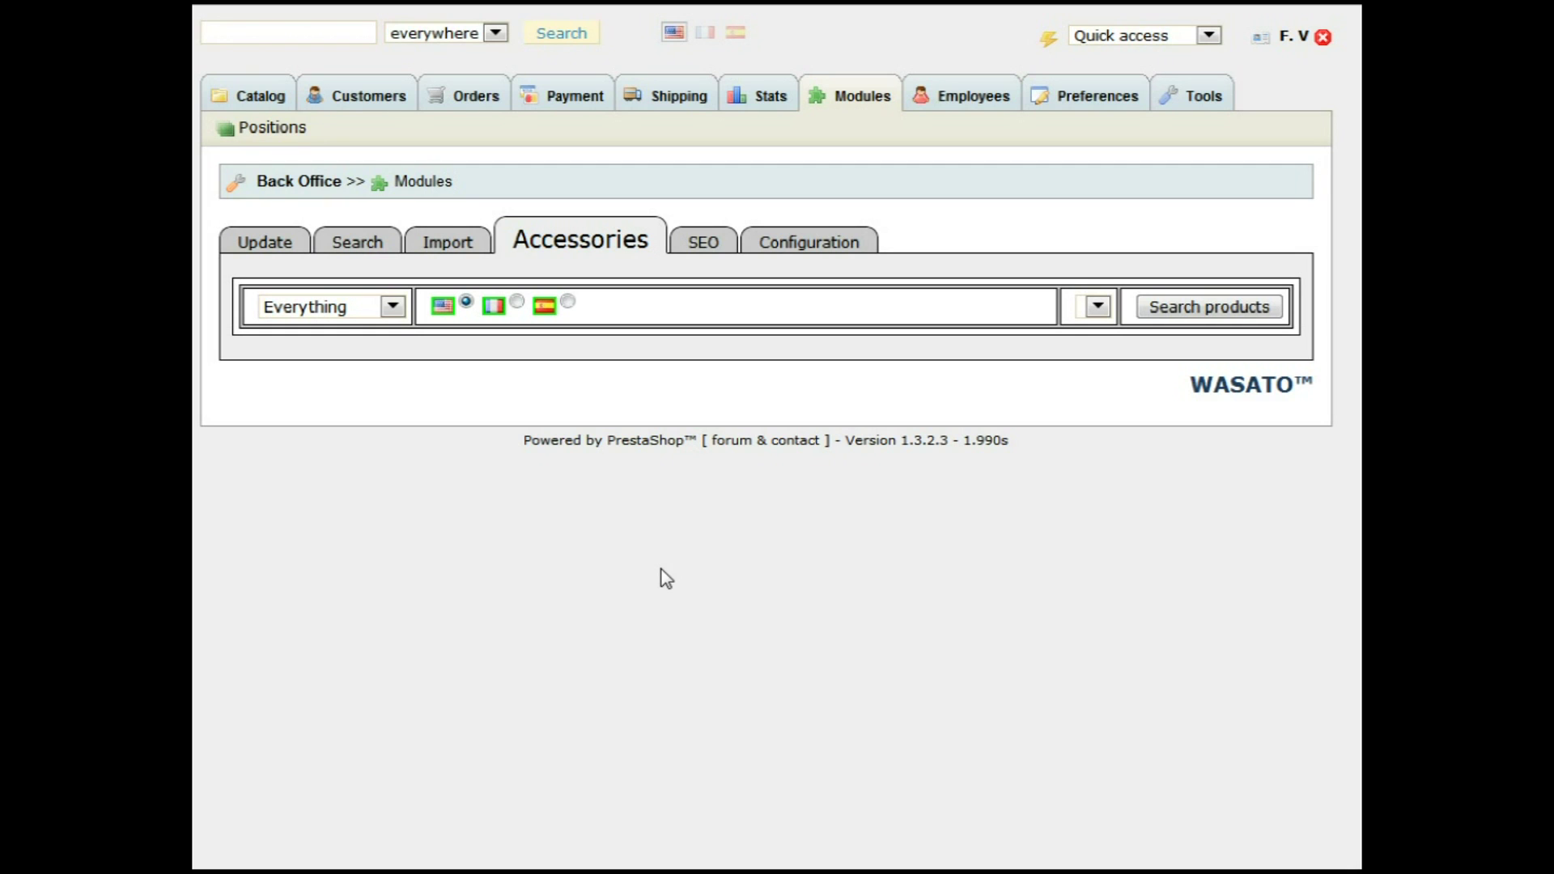
left_click(390, 307)
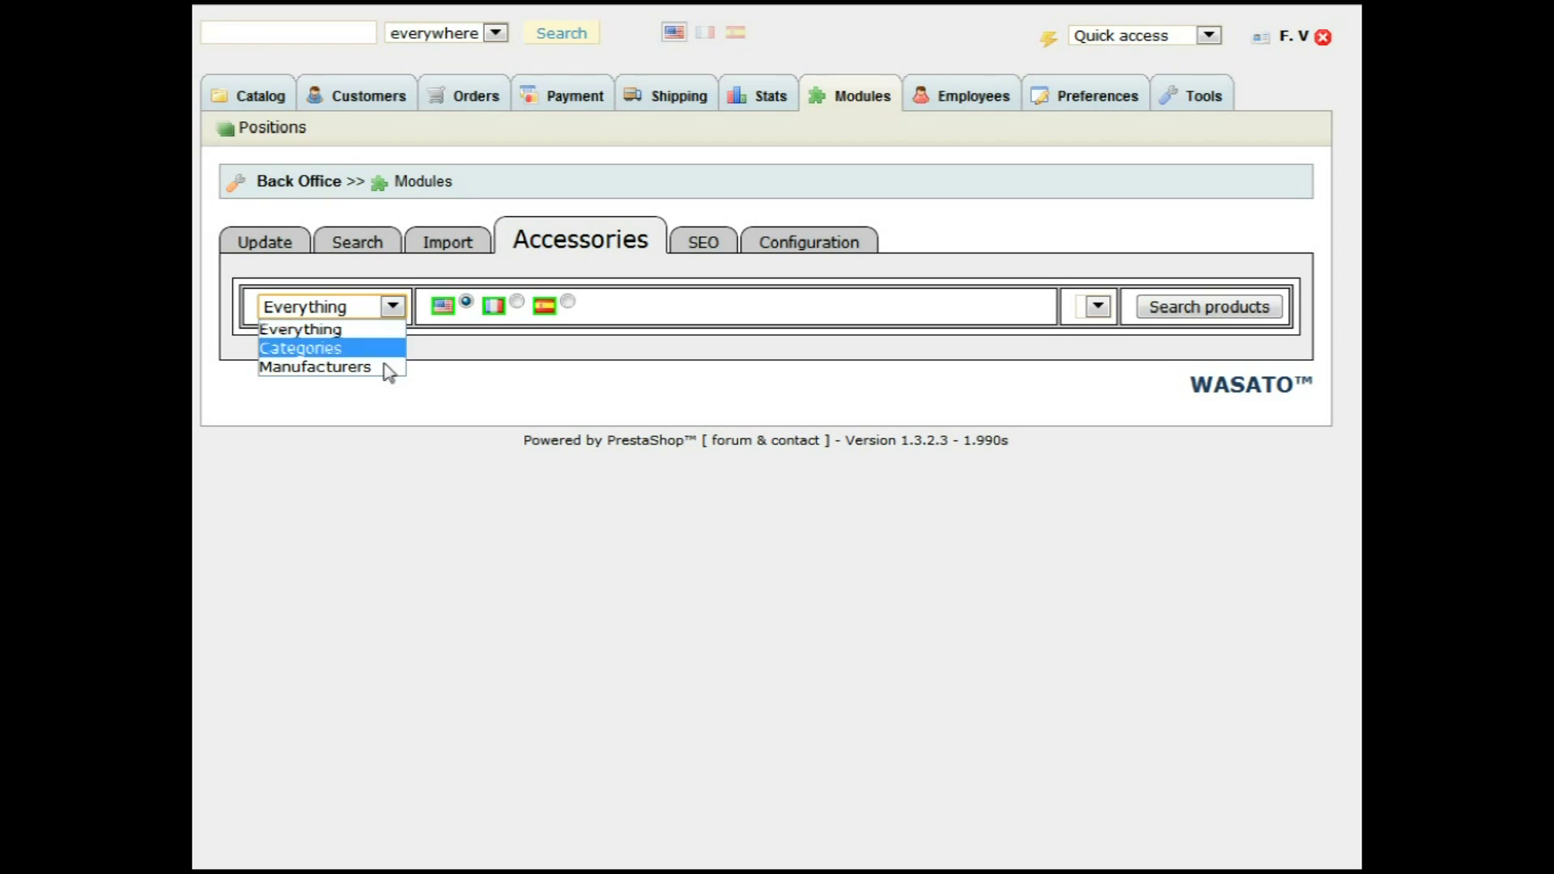
left_click(381, 368)
left_click(391, 307)
left_click(332, 348)
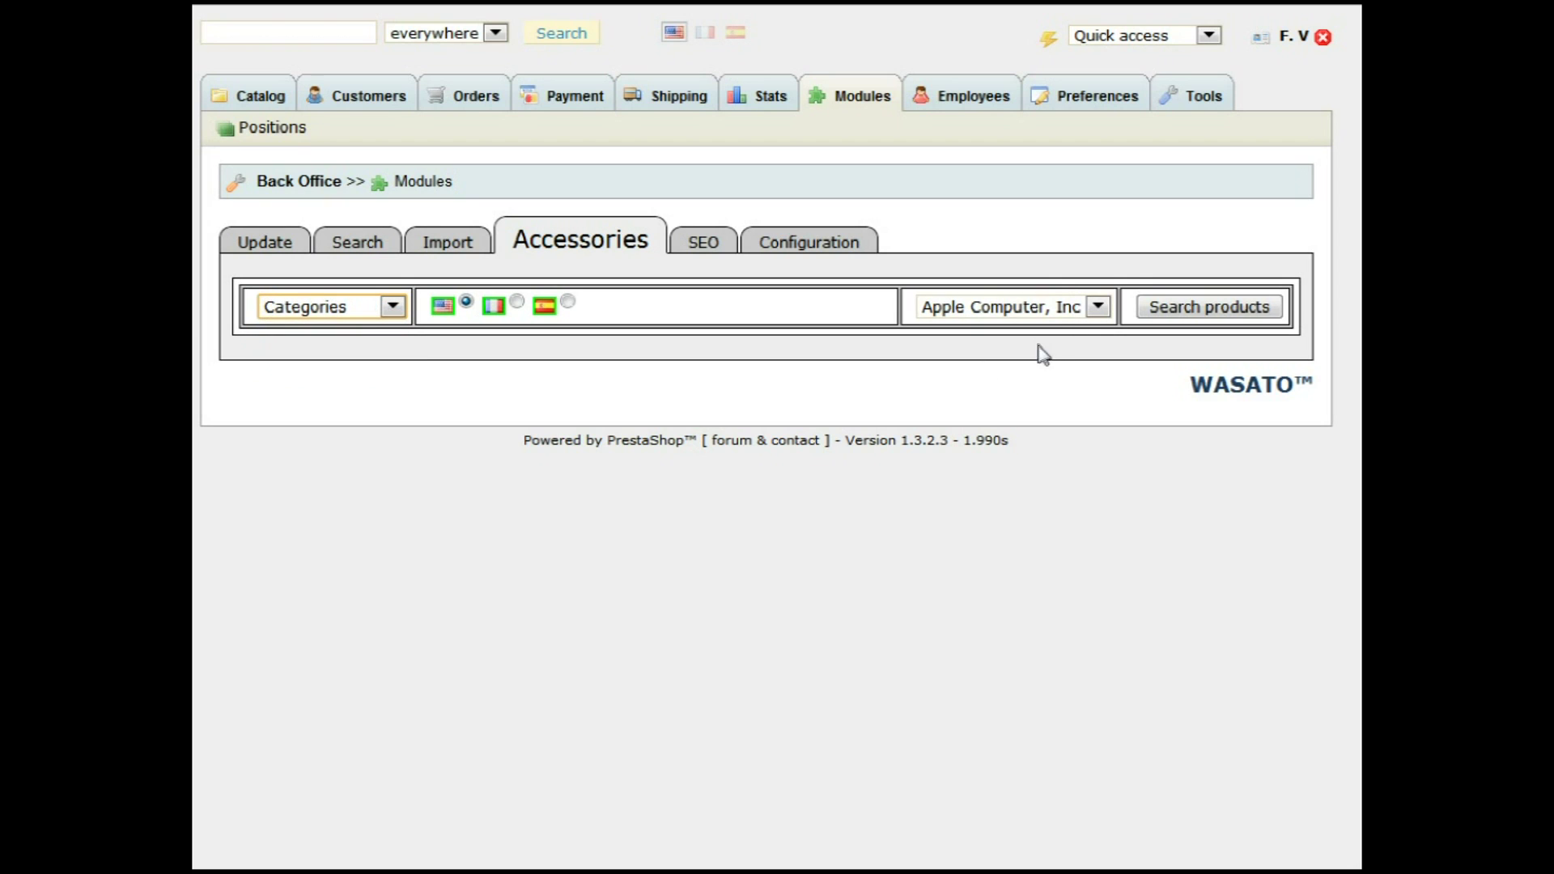
left_click(1098, 307)
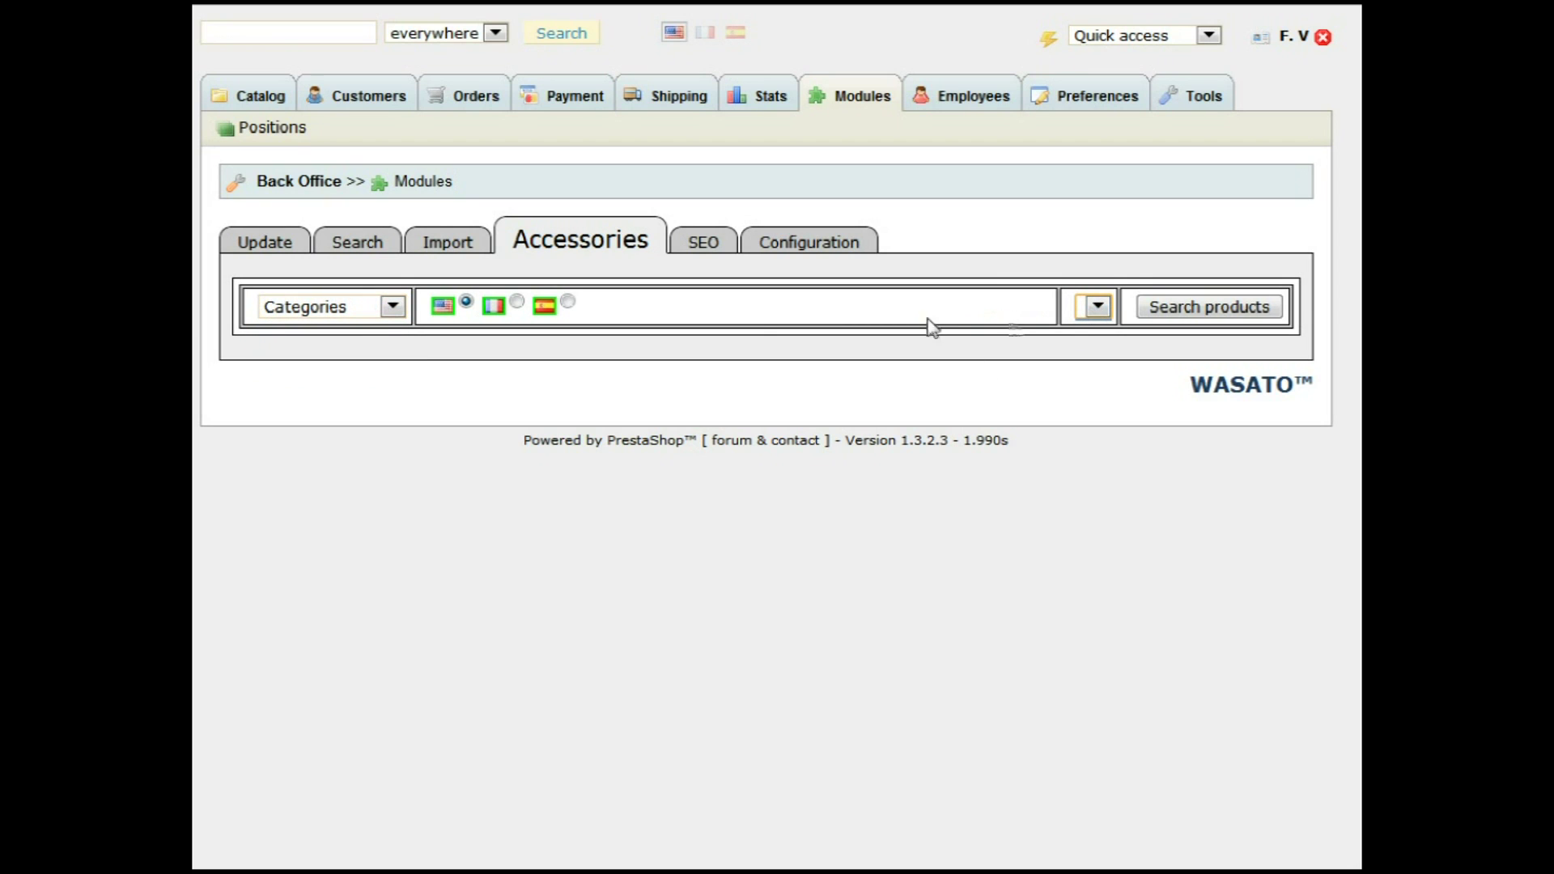
left_click(392, 307)
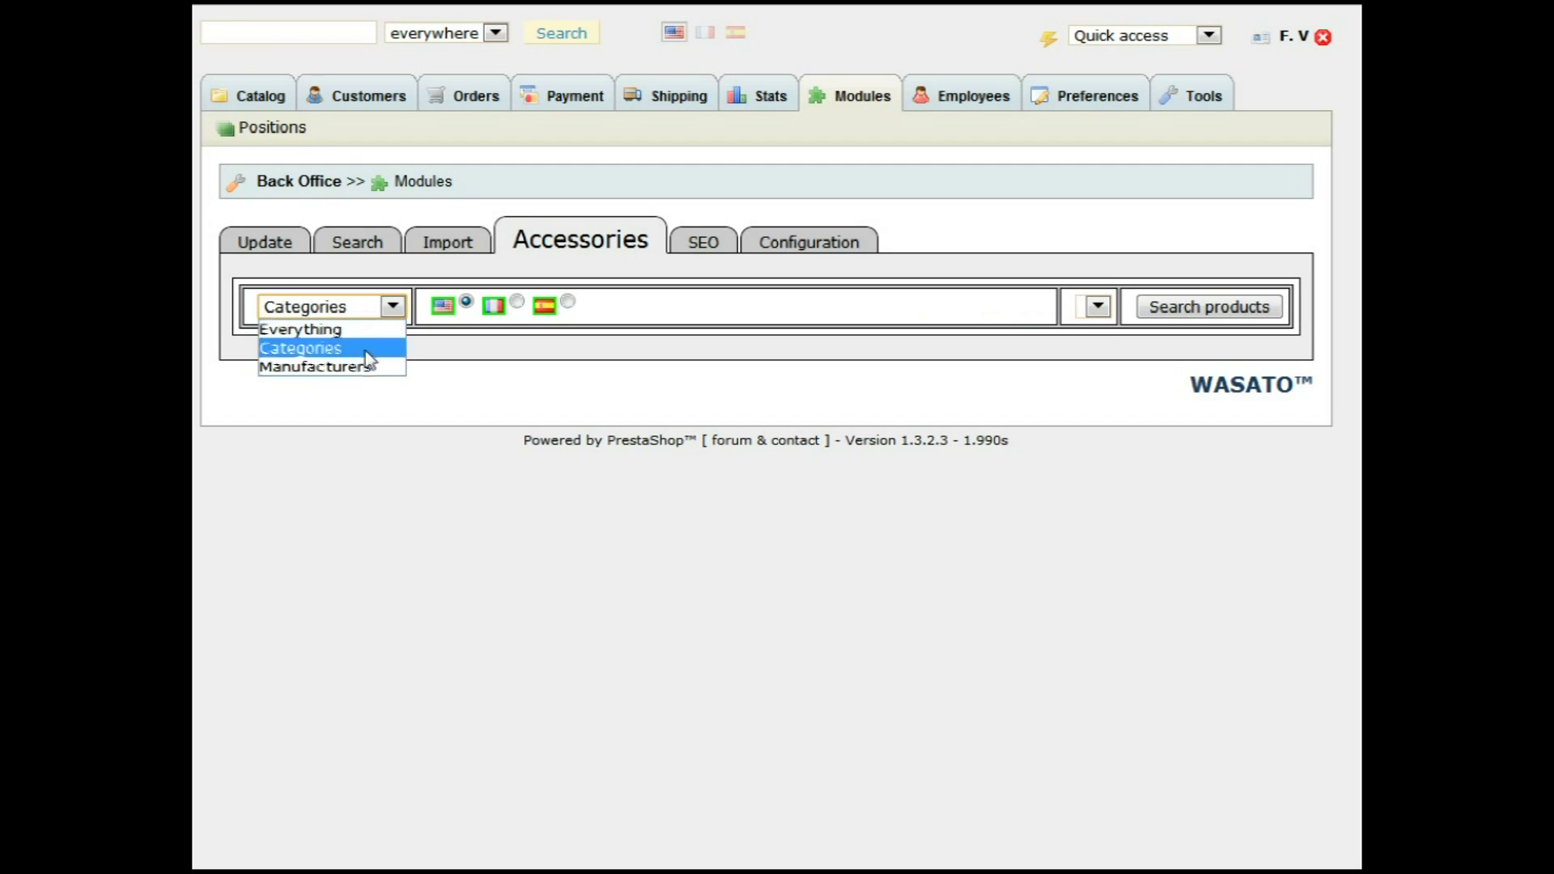
left_click(365, 368)
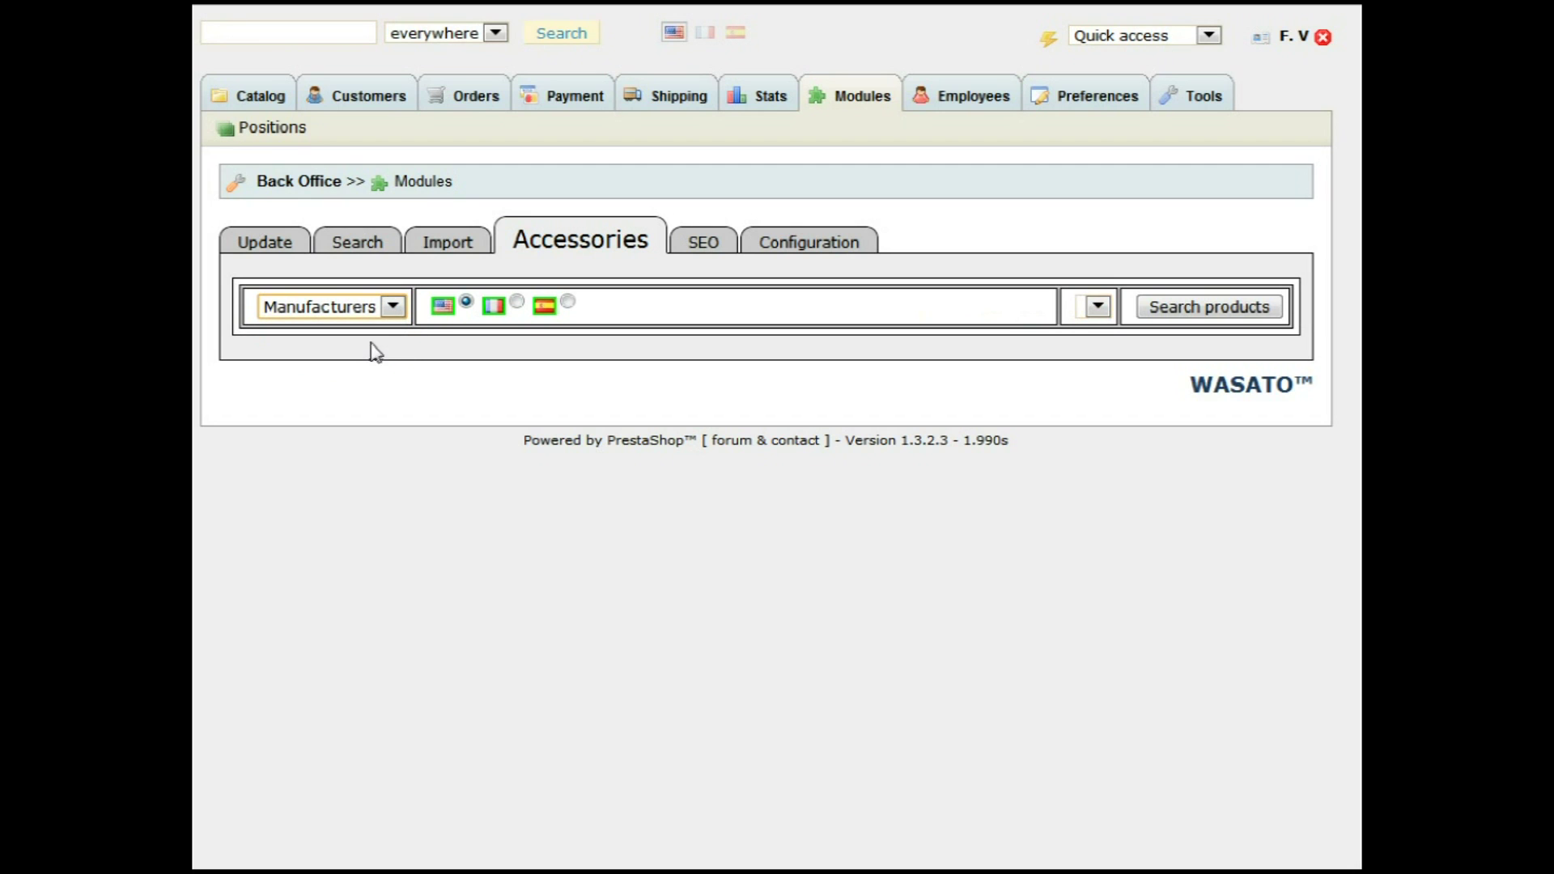
left_click(1064, 308)
left_click(927, 348)
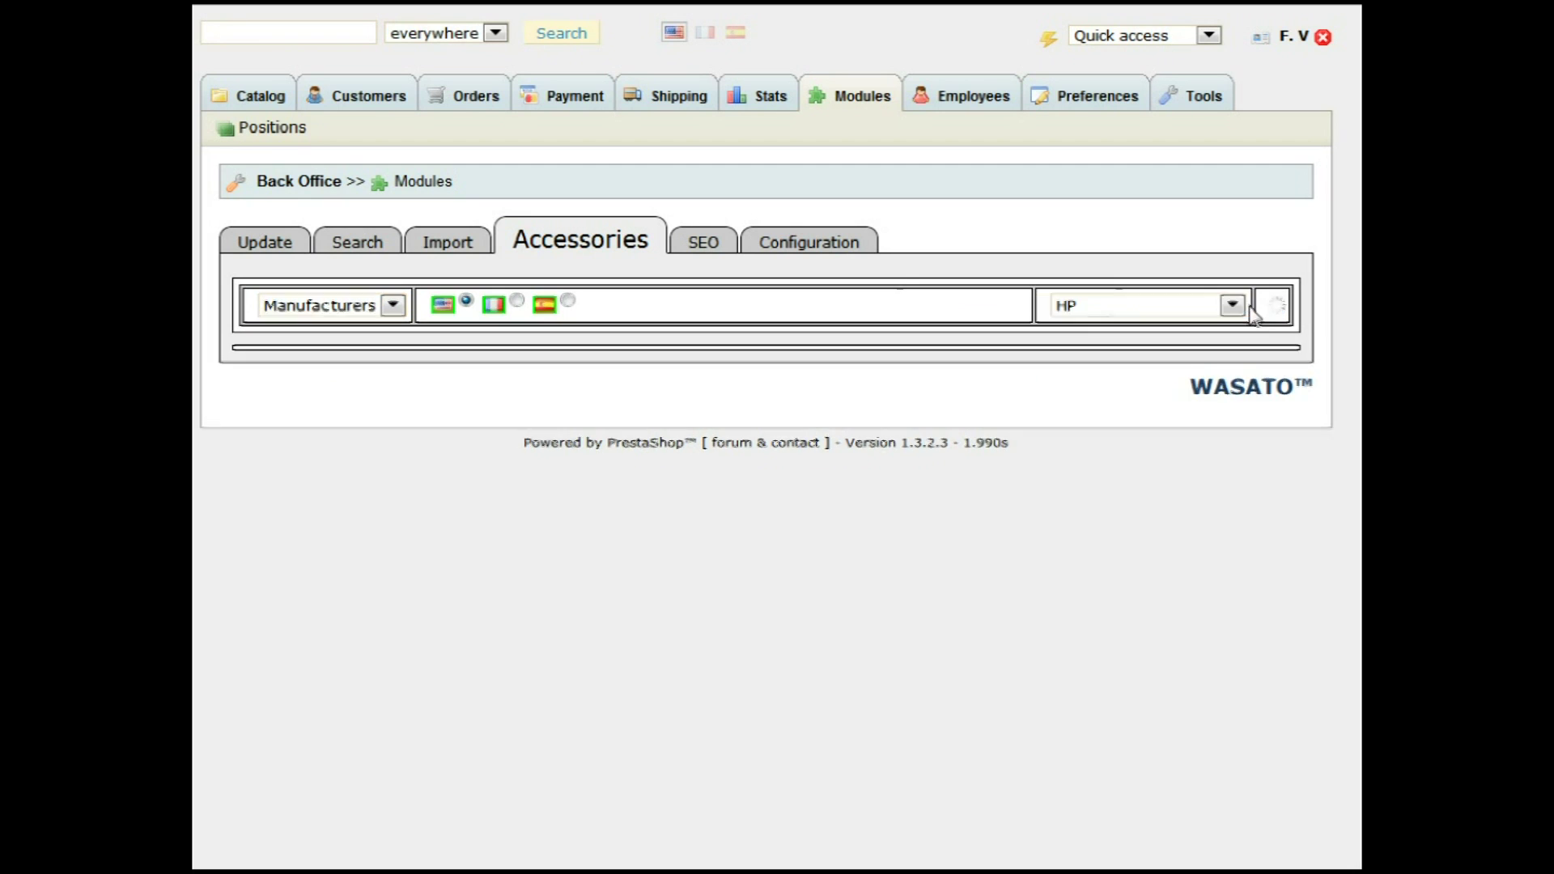
left_click(255, 426)
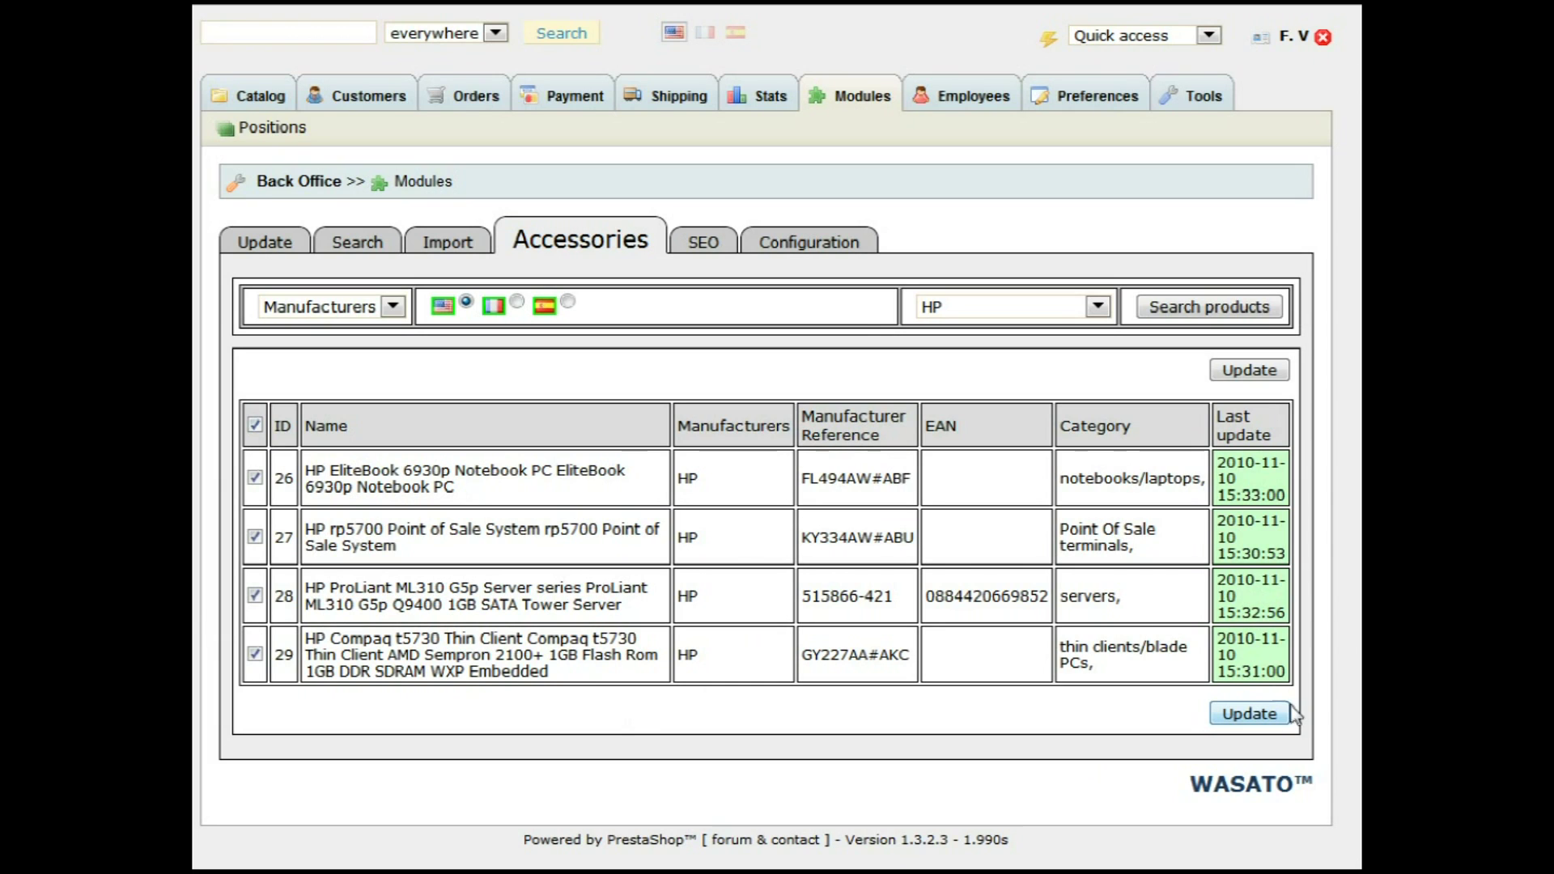
Step: Look through the import, update and search sections of the module again
left_click(472, 255)
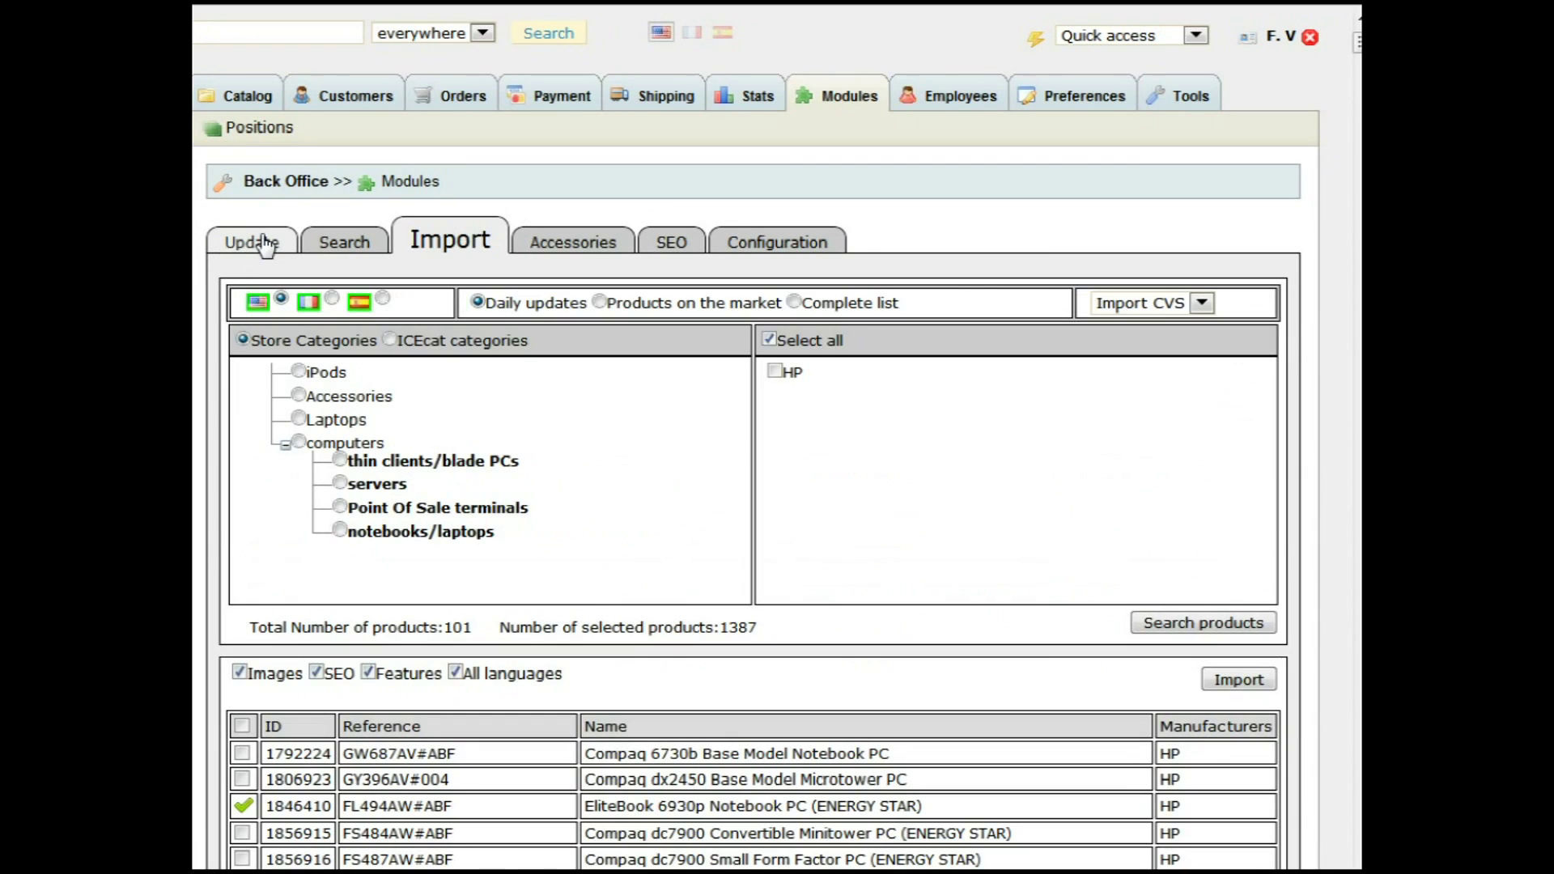
left_click(266, 242)
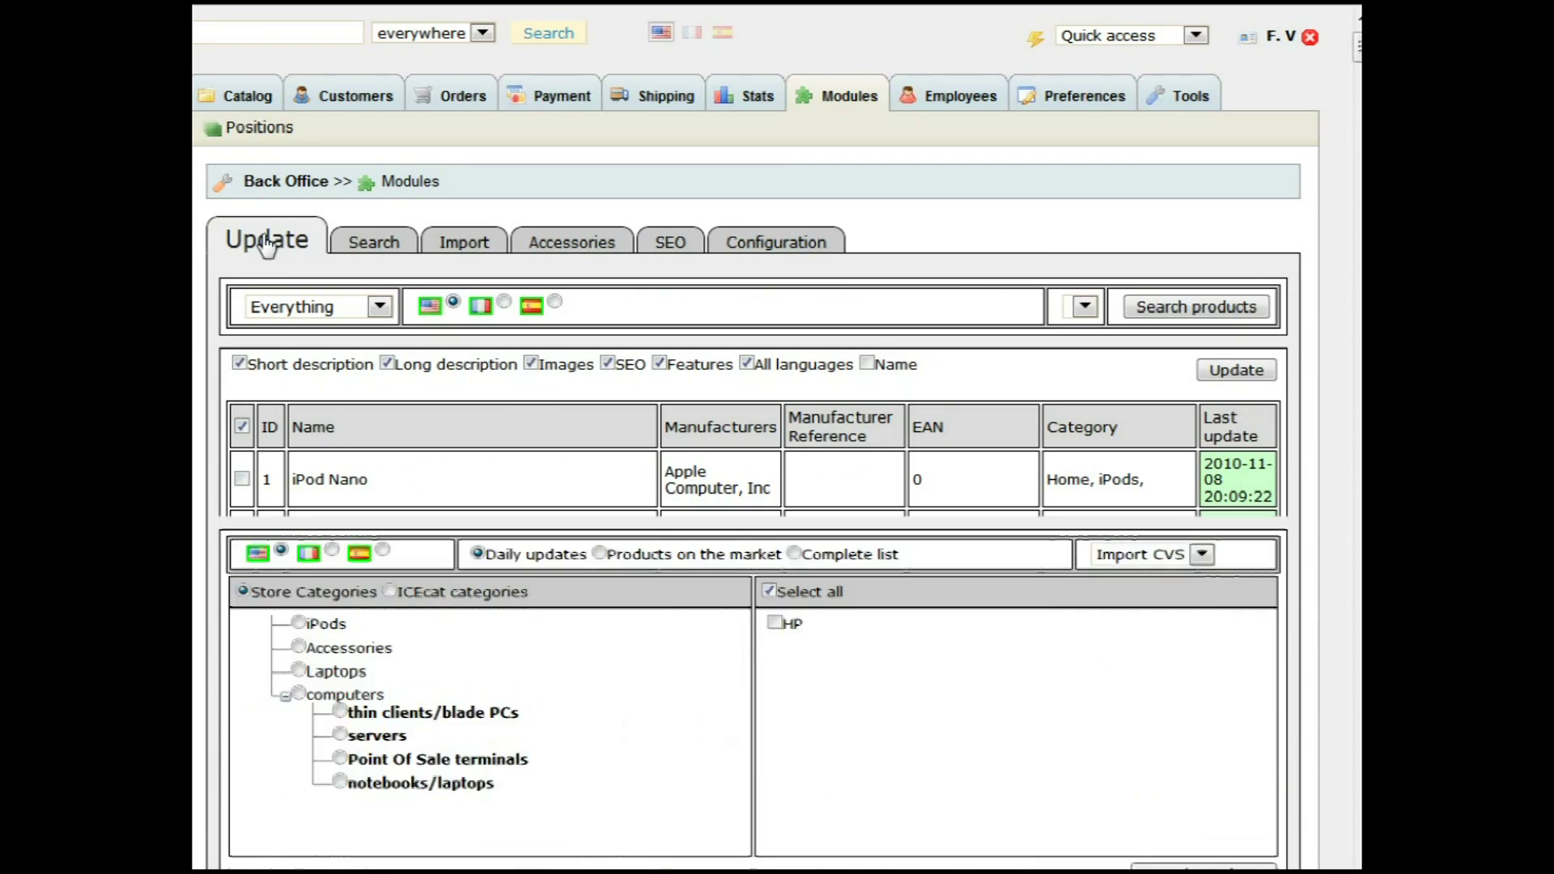
left_click(397, 247)
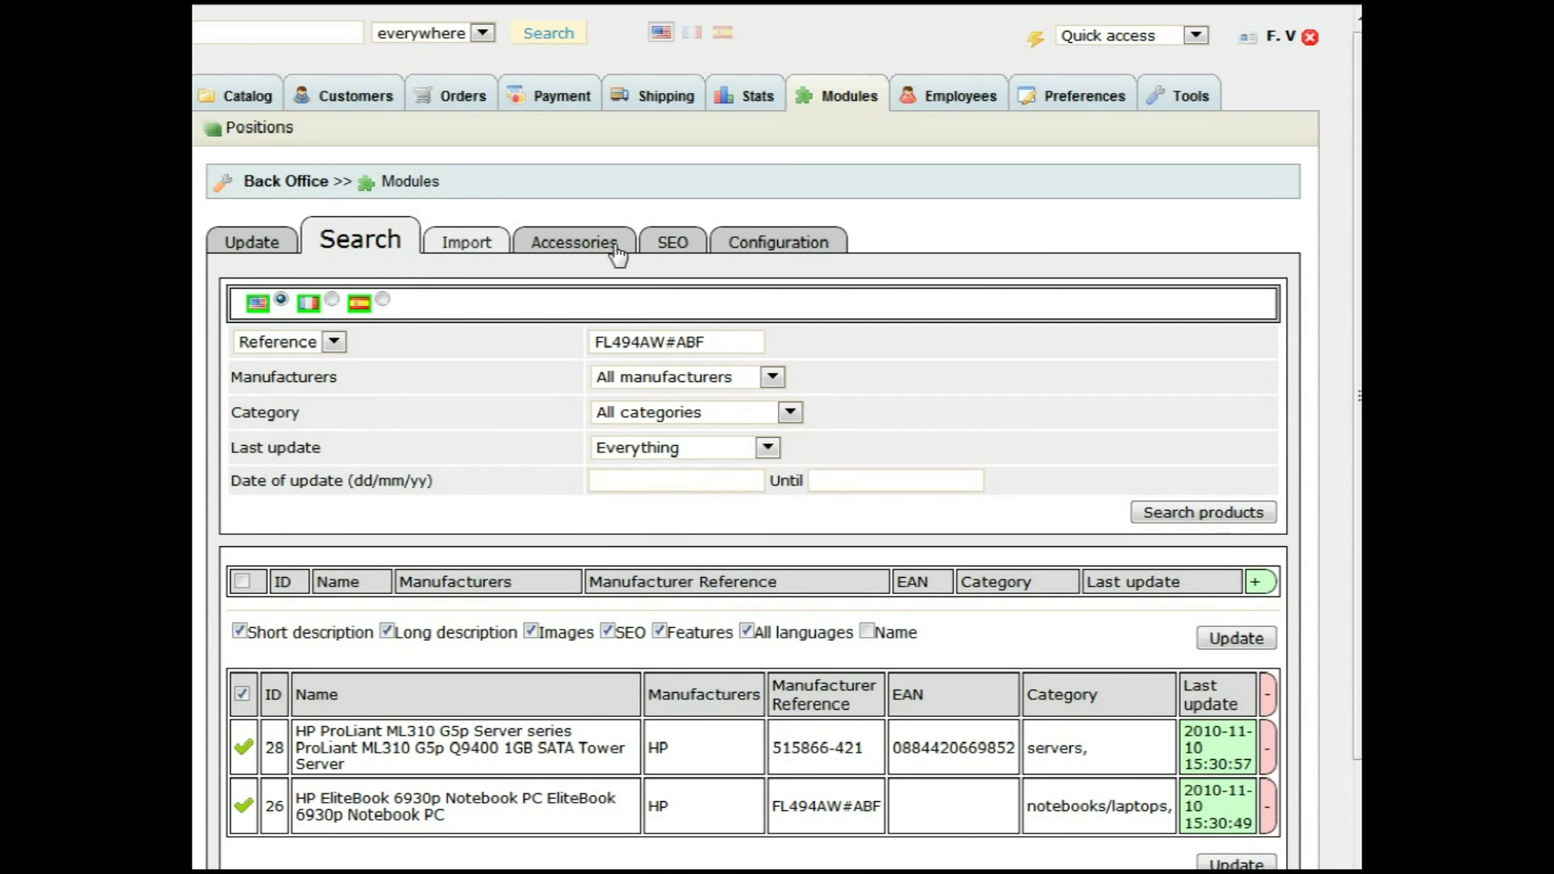